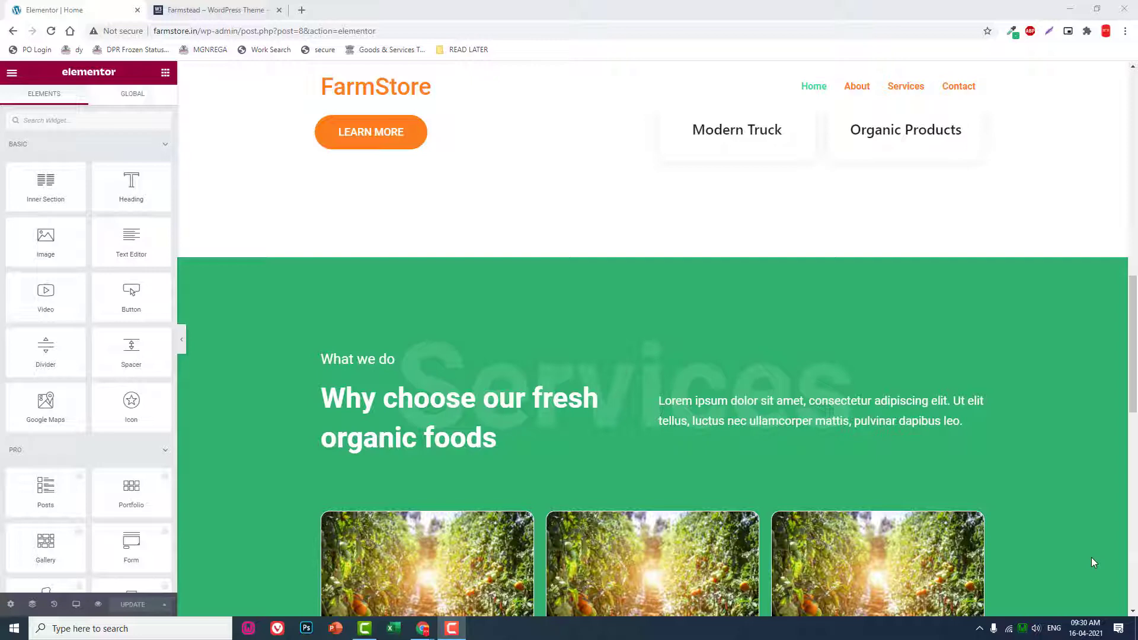
Step: Review the 'Why choose us' text on the Farmstead reference site
scroll(804, 419, "up", 10)
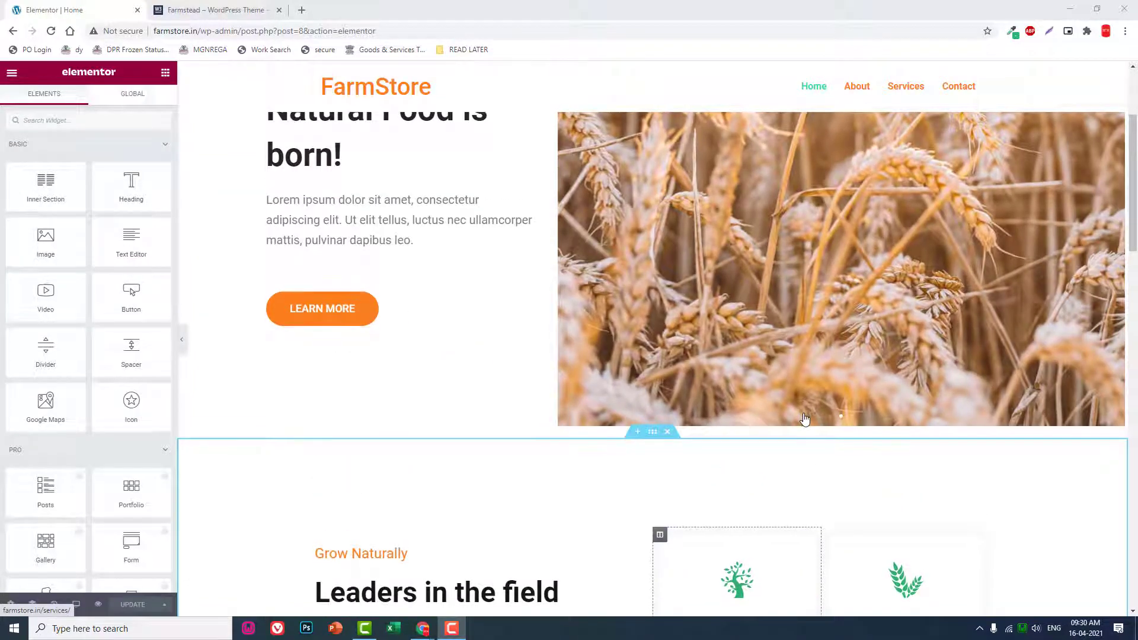
scroll(805, 420, "down", 9)
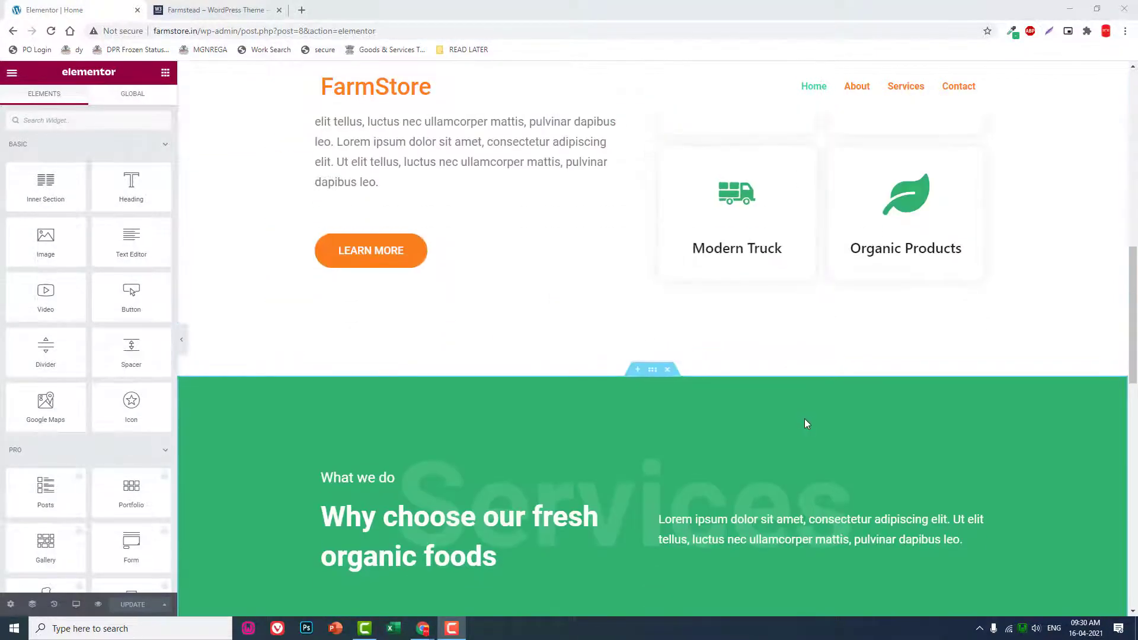
scroll(805, 423, "down", 7)
scroll(805, 424, "down", 2)
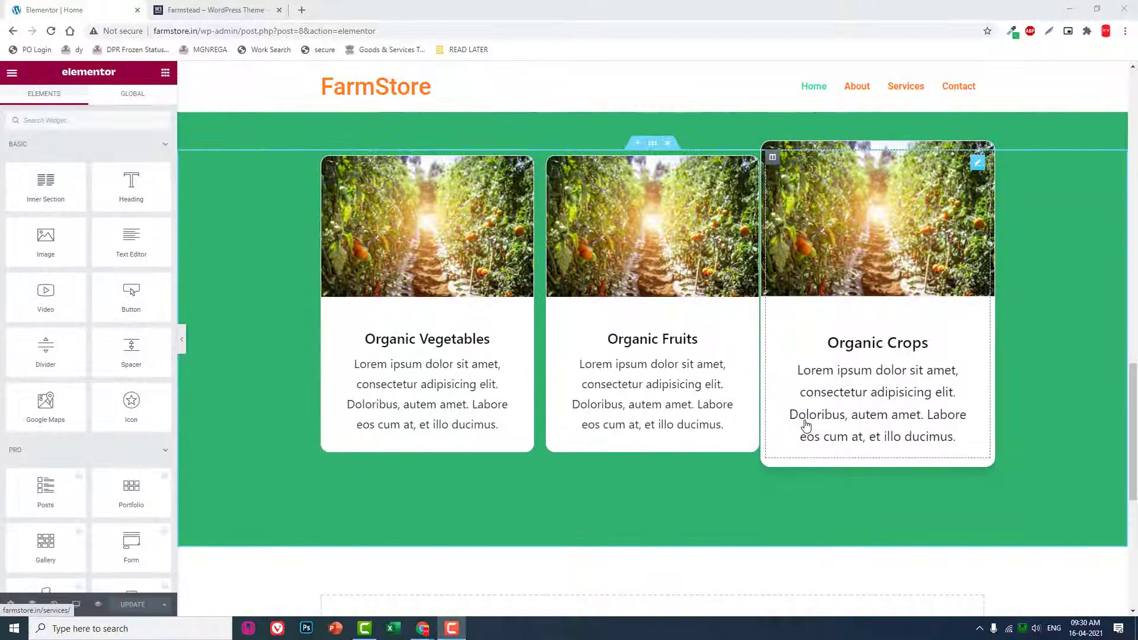
key("ctrl+Tab")
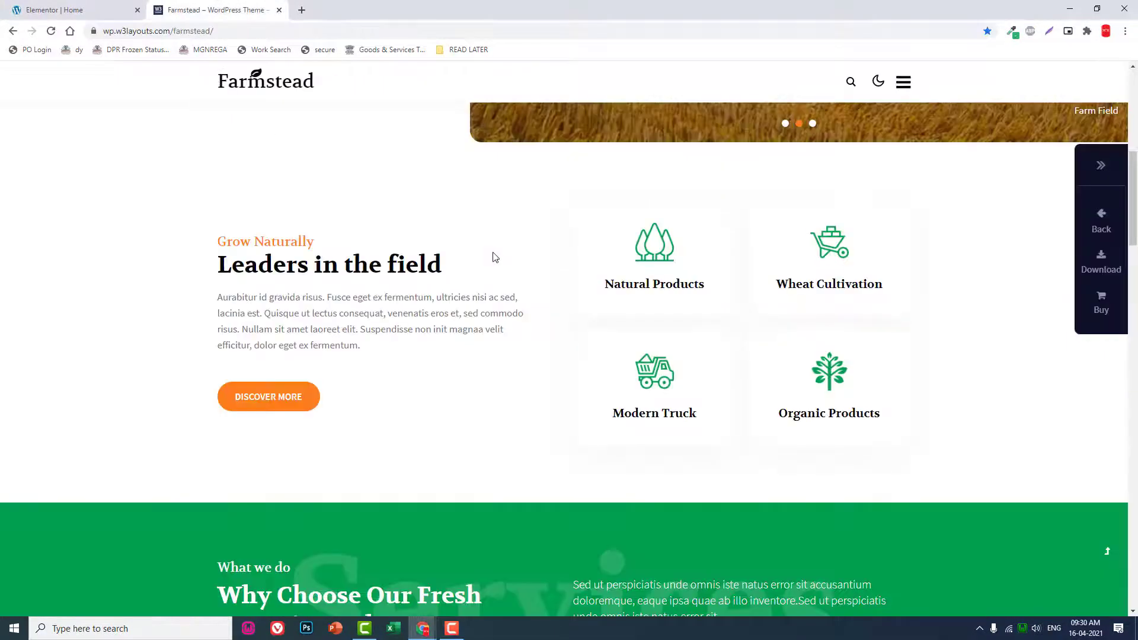
scroll(495, 258, "down", 15)
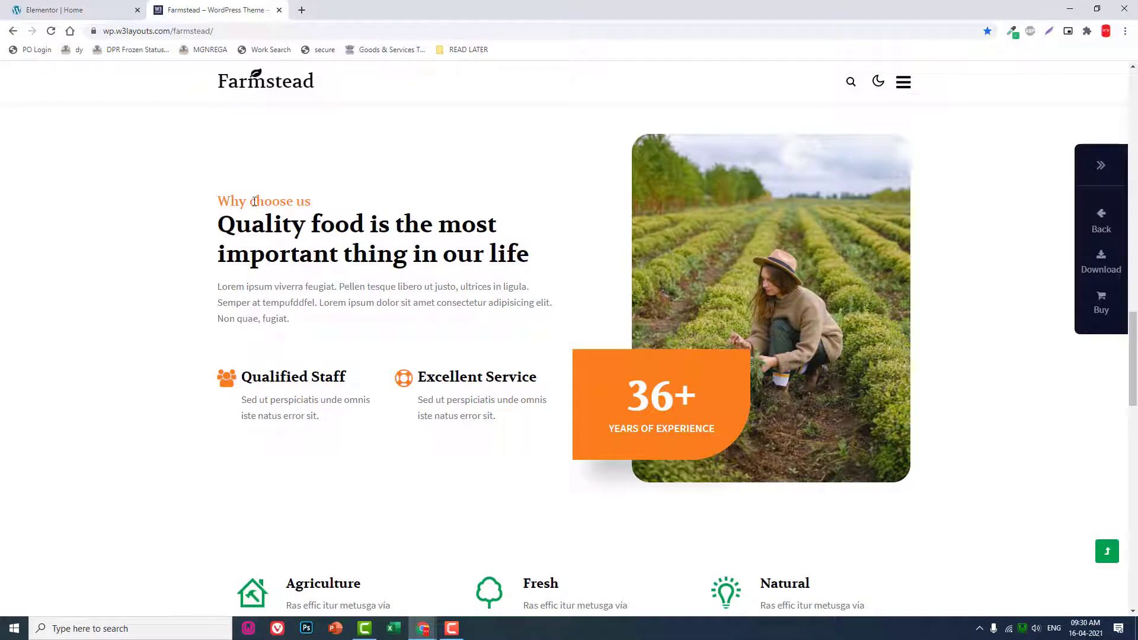
left_click_drag(254, 202, 308, 224)
left_click(623, 316)
left_click(61, 4)
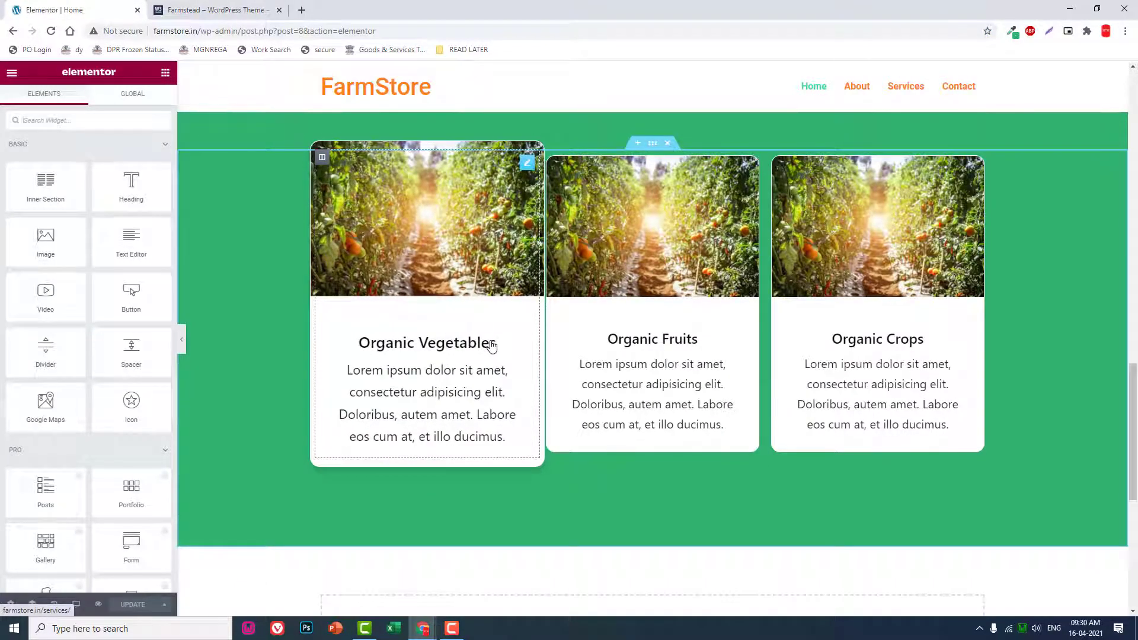
Step: Copy the 'Leaders in the field' section and paste it into the empty bottom section
scroll(524, 366, "up", 15)
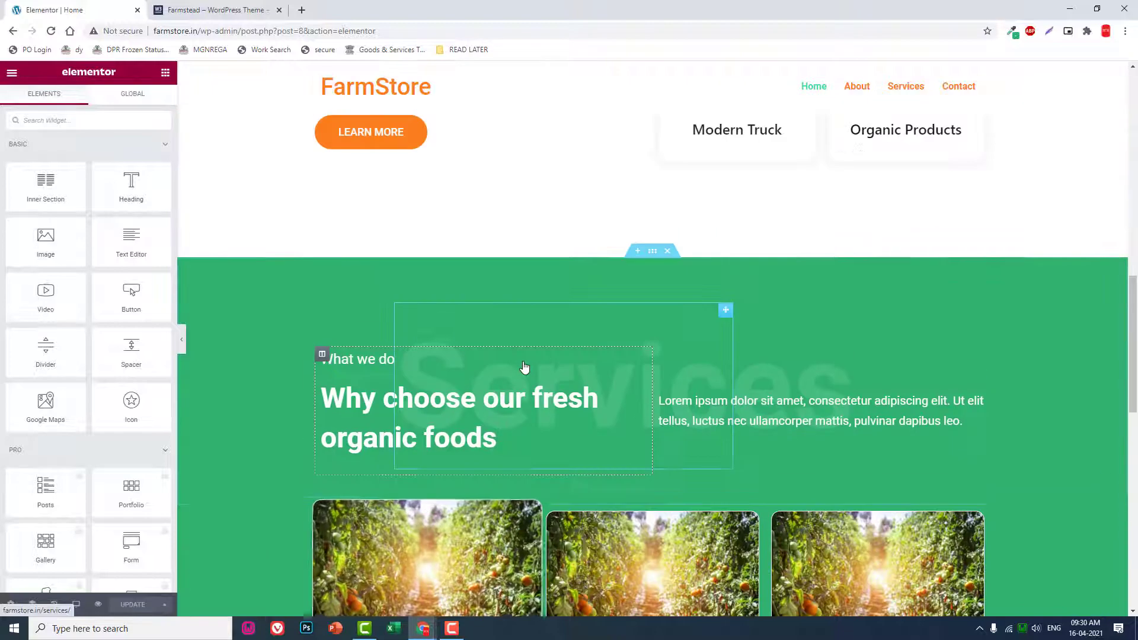
scroll(524, 365, "down", 2)
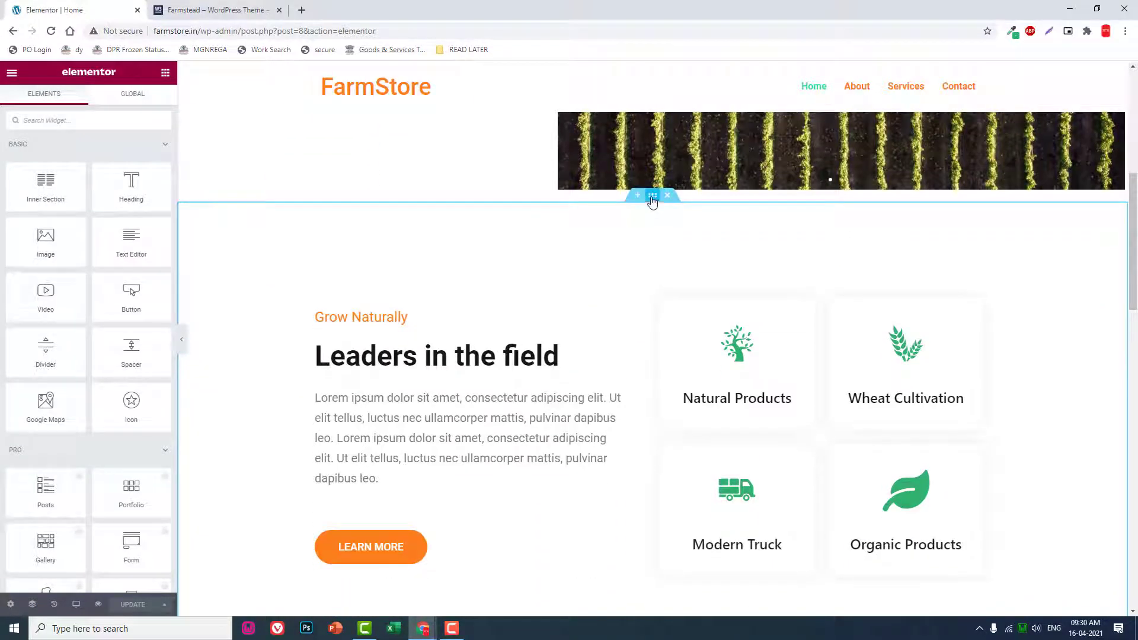
right_click(651, 202)
left_click(682, 248)
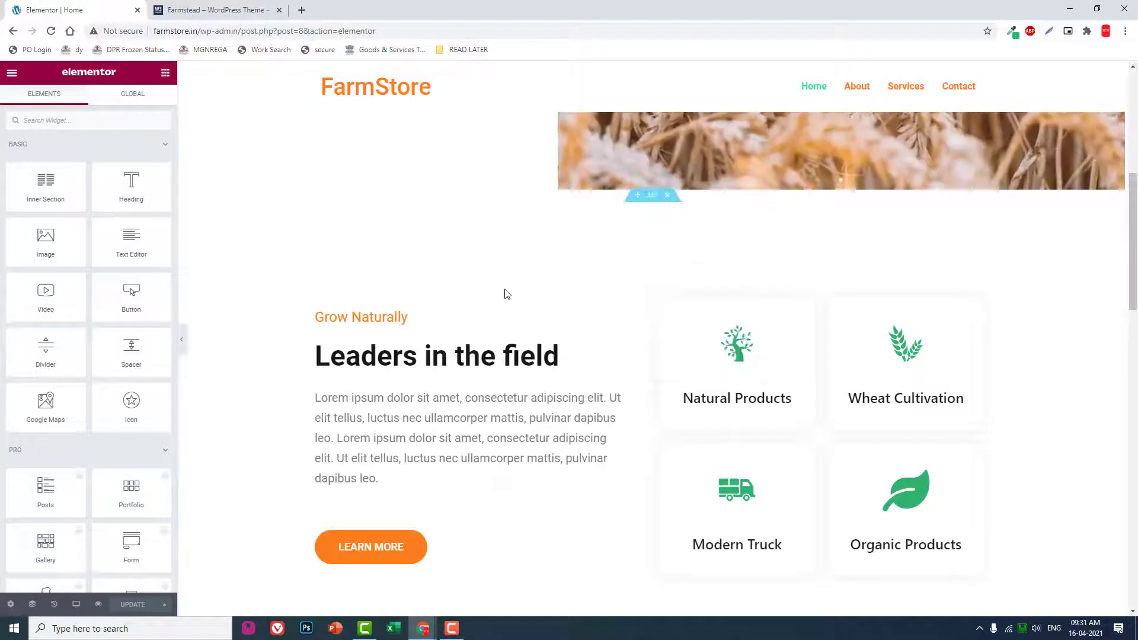
scroll(602, 373, "down", 15)
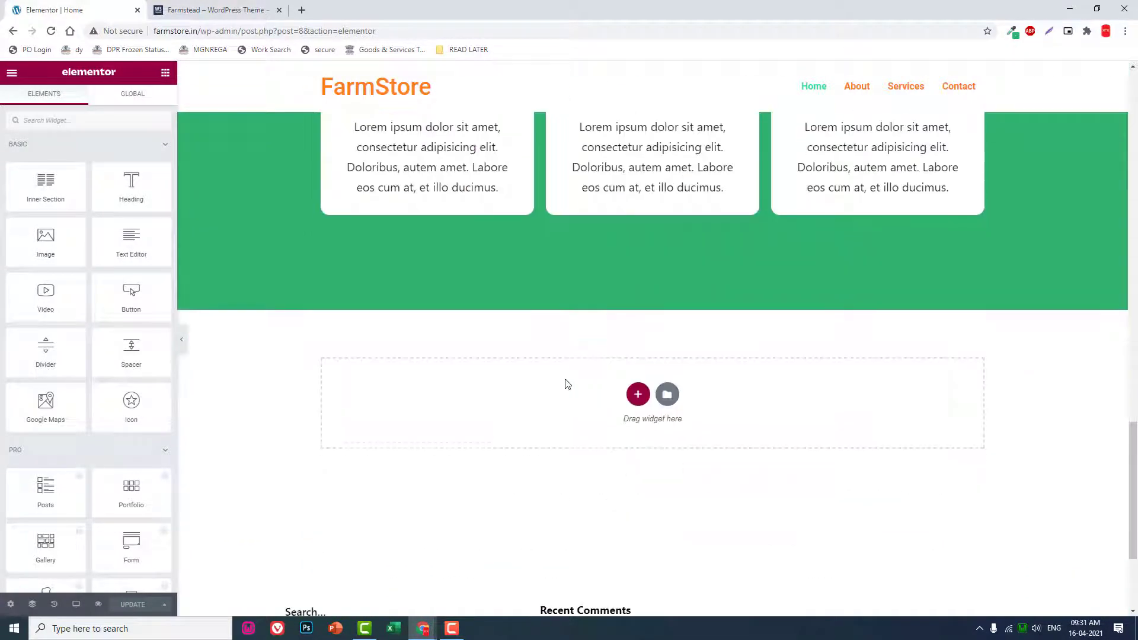
right_click(566, 386)
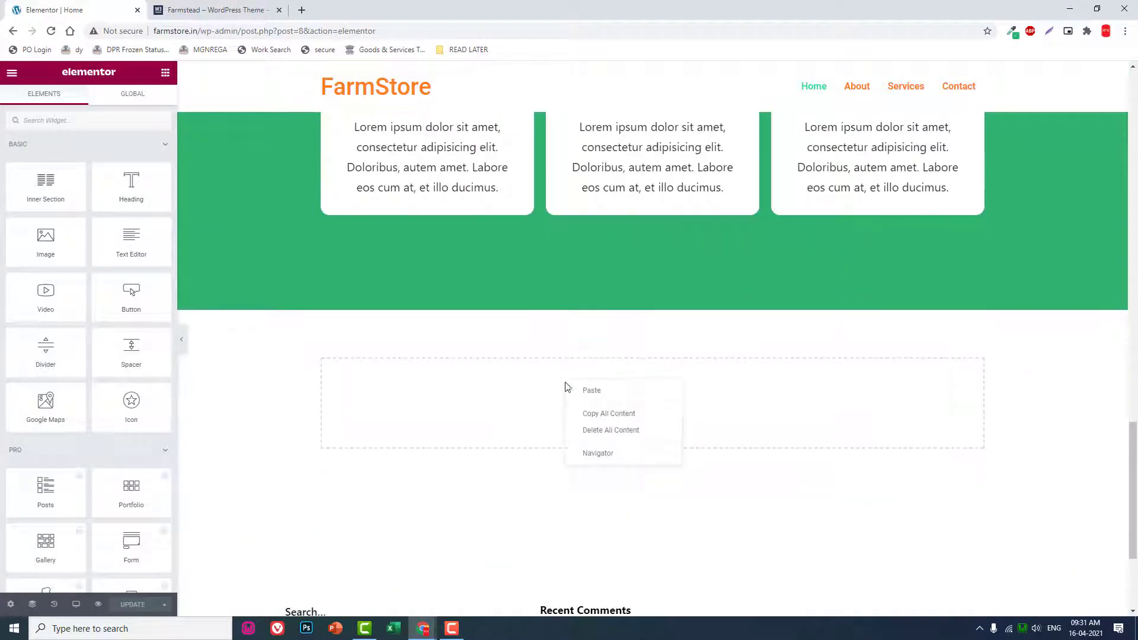
left_click(610, 395)
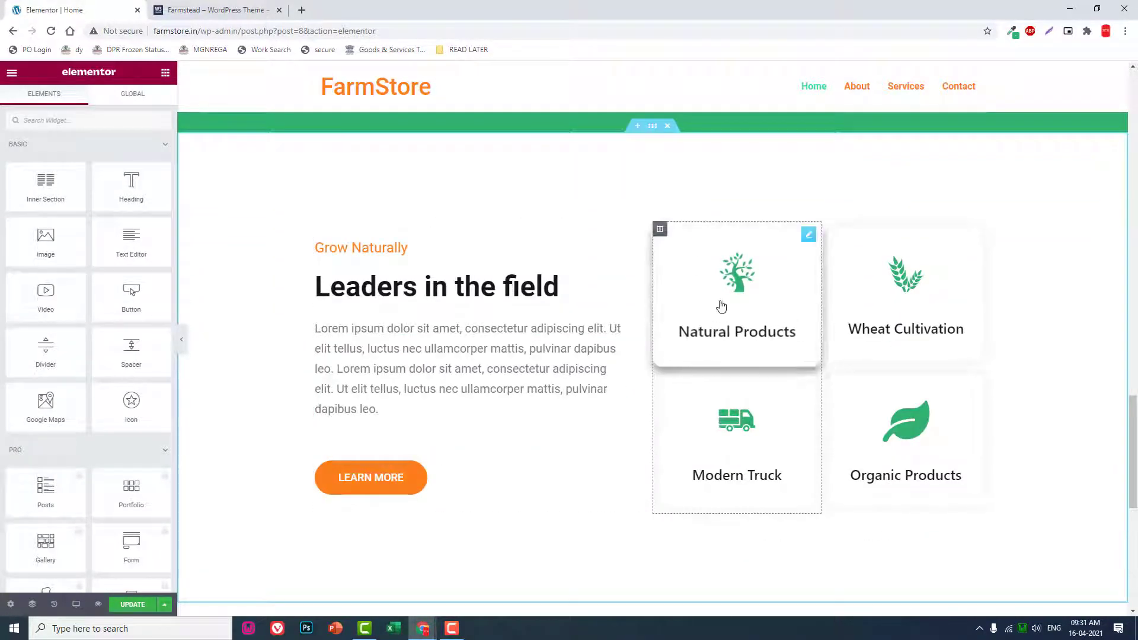
Step: Delete the left card column and set the remaining column's width to 40
right_click(659, 229)
left_click(689, 396)
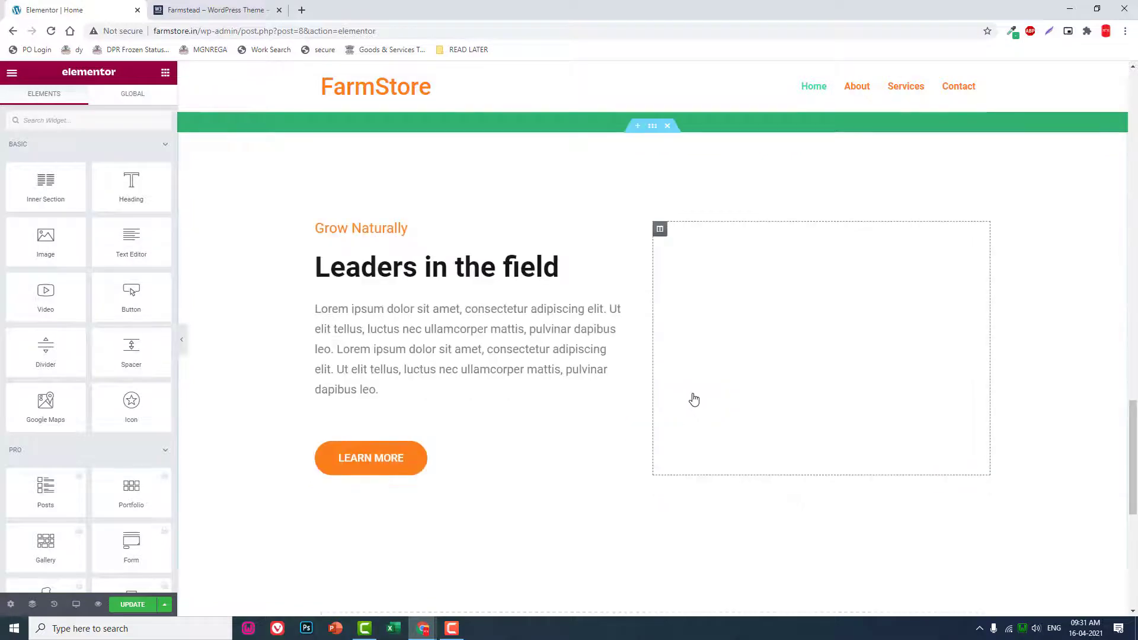
left_click(261, 11)
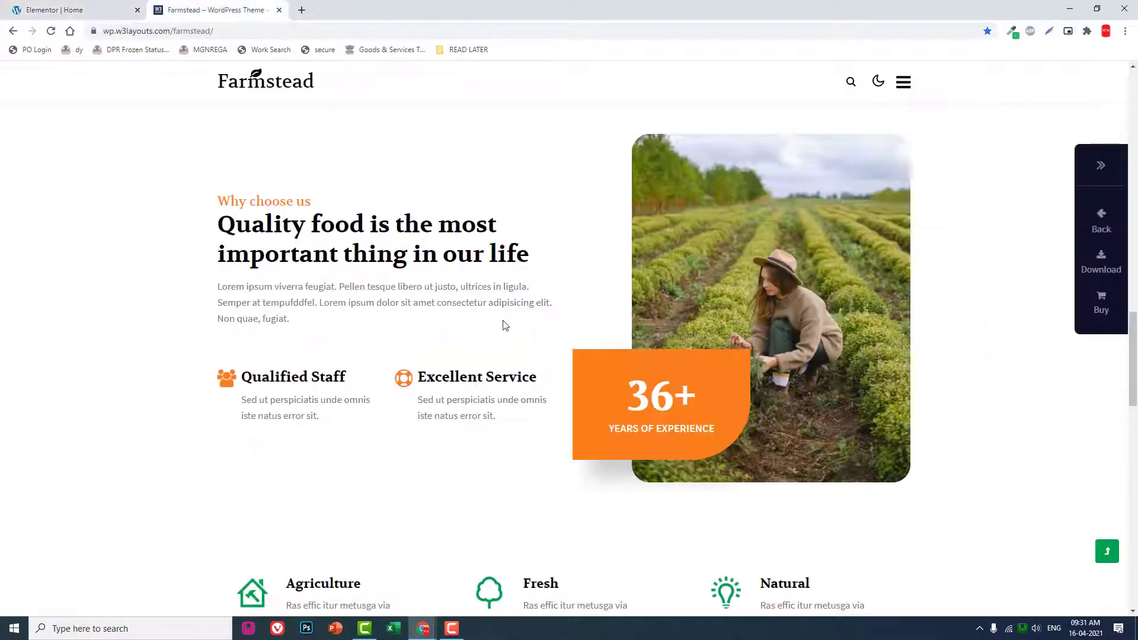
scroll(540, 326, "up", 1)
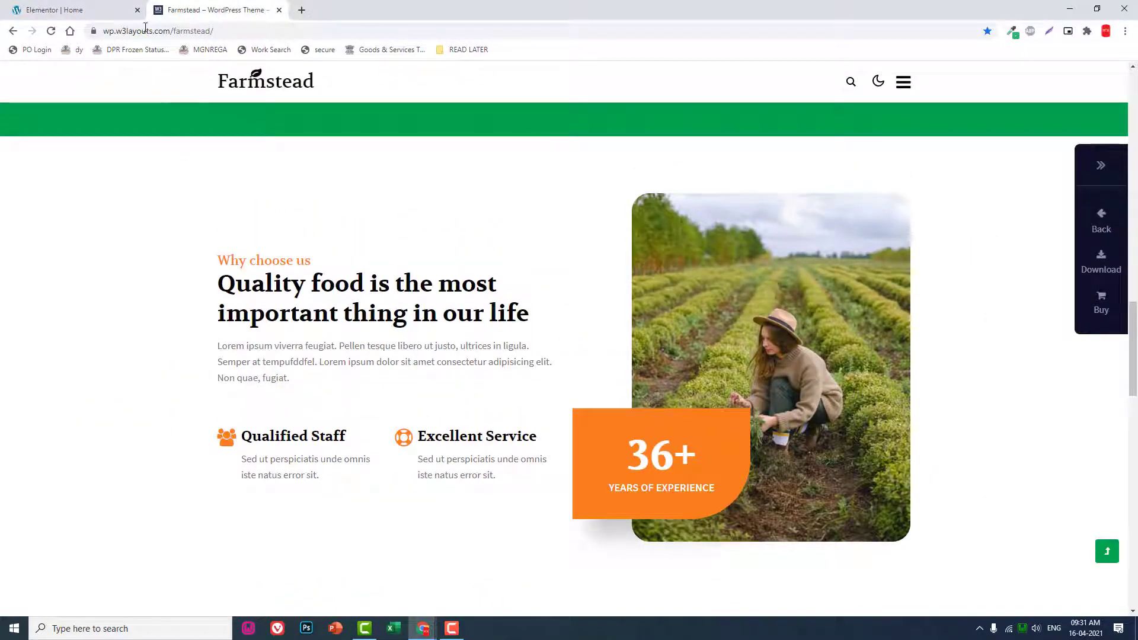
left_click(105, 9)
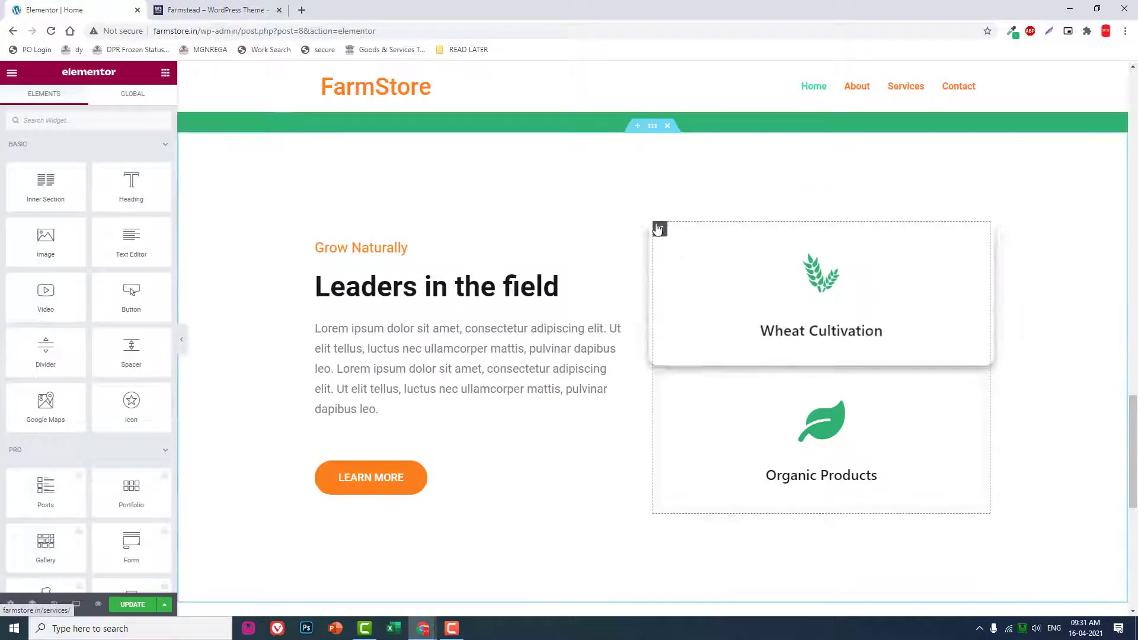
left_click(659, 230)
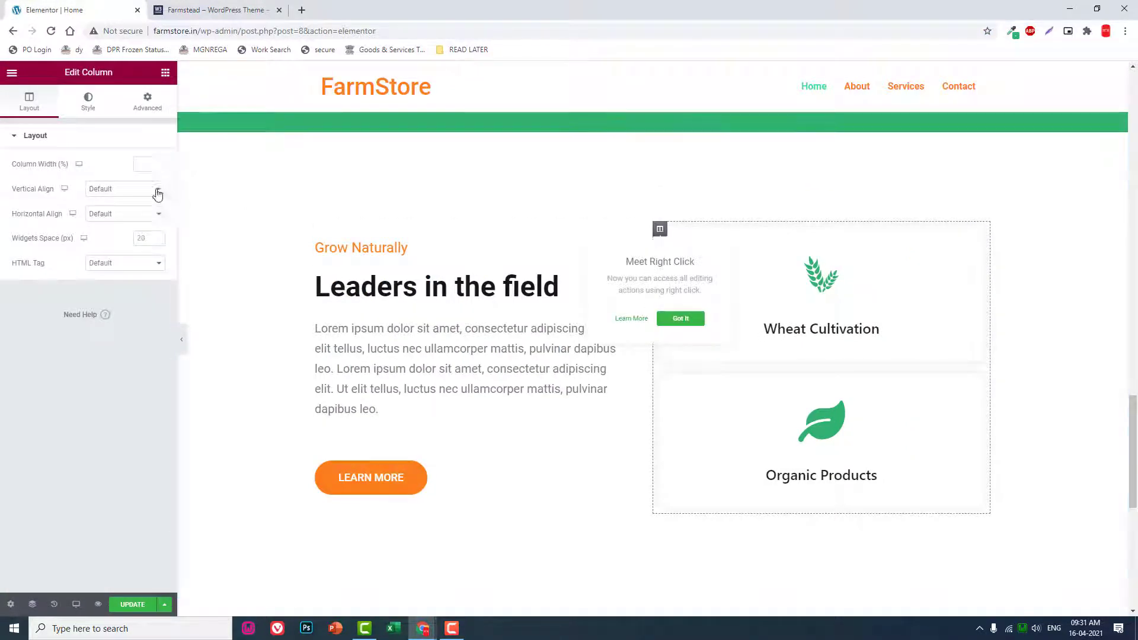
type("40")
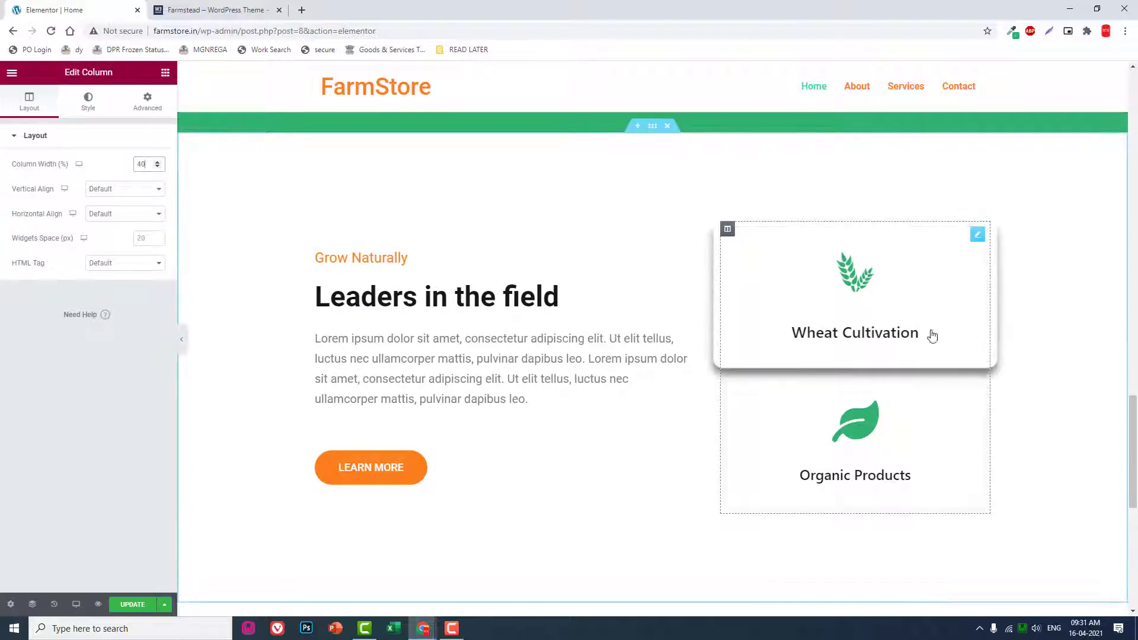
Step: Delete the Wheat Cultivation and Organic Products boxes from the column
right_click(982, 237)
left_click(1012, 401)
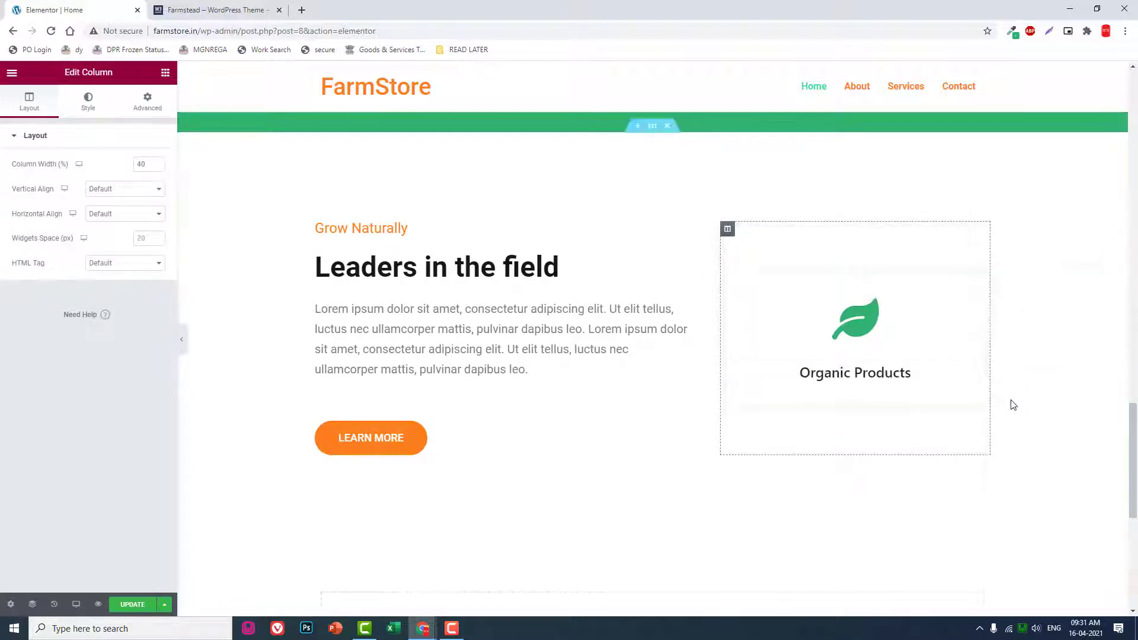
right_click(978, 289)
left_click(985, 450)
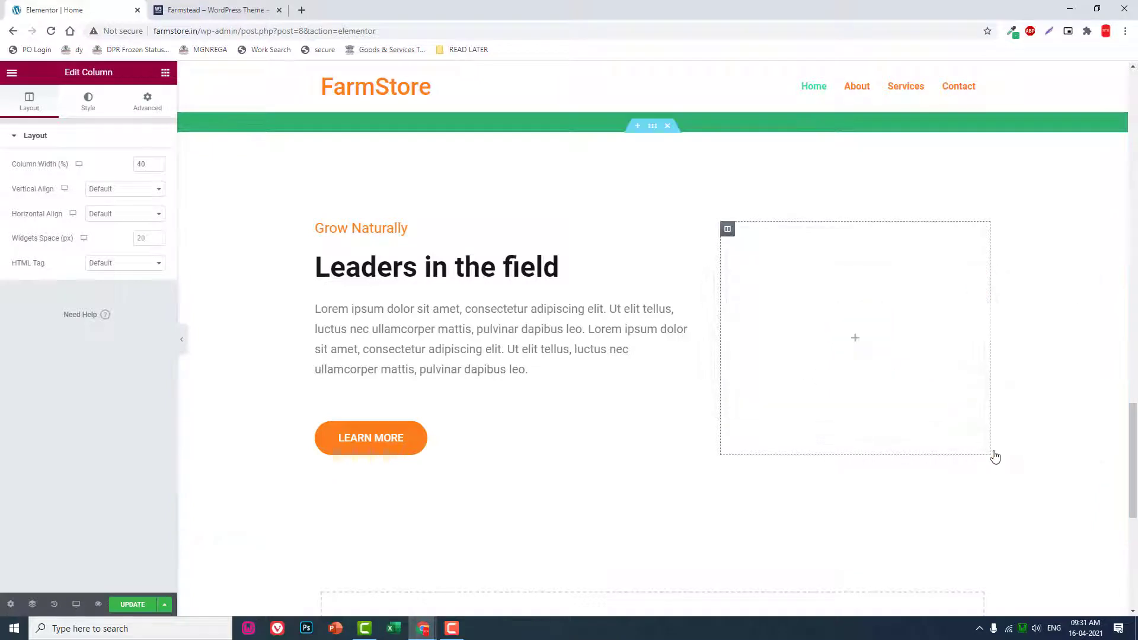
Step: Add an Image widget to the empty right column, leaving the image size unchanged
left_click(166, 73)
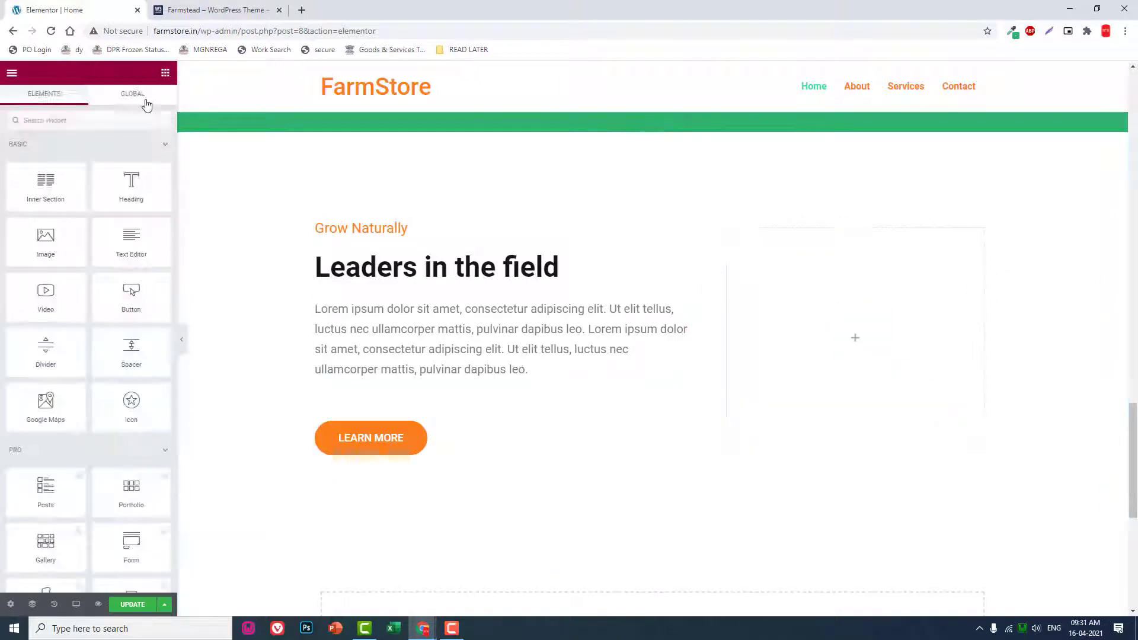
left_click_drag(566, 267, 802, 265)
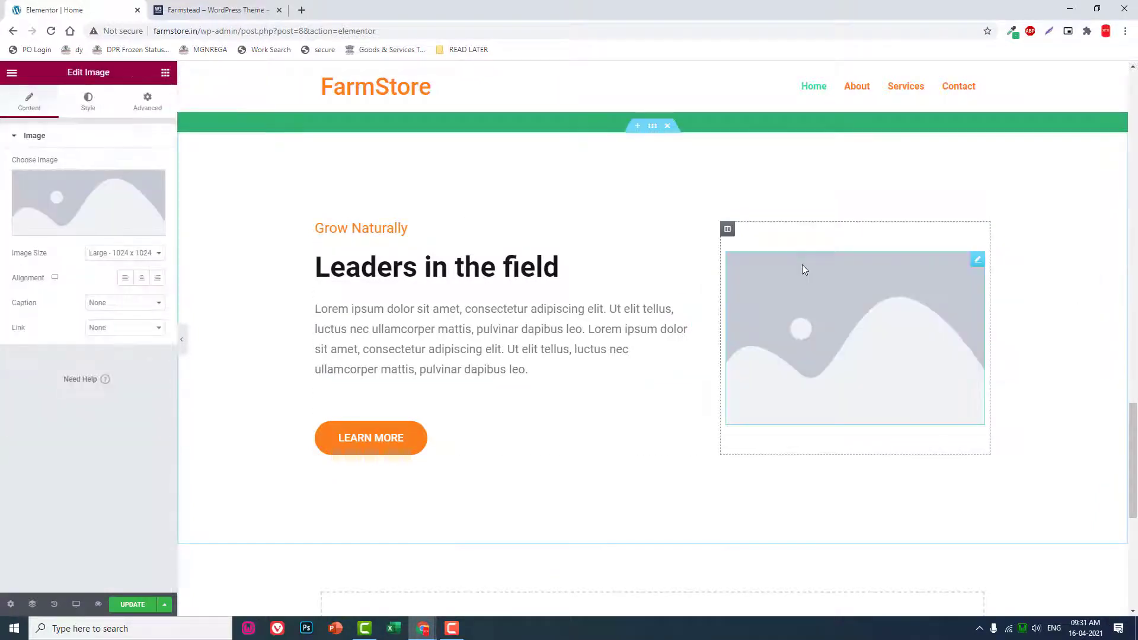
left_click(136, 253)
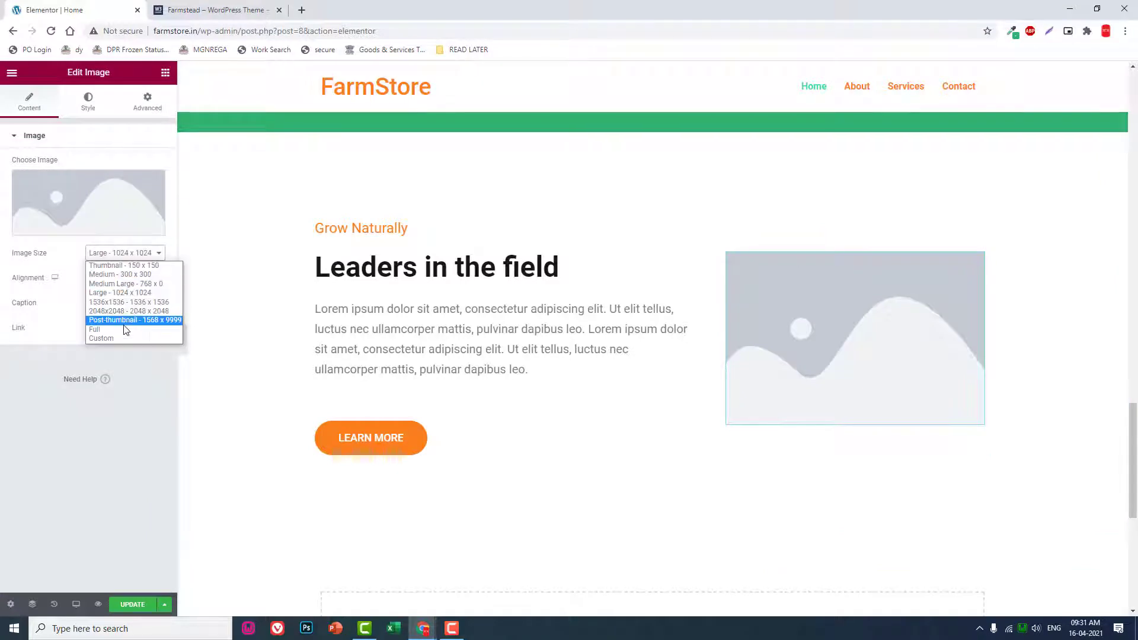
key("Escape")
Step: Replace the 'Grow Naturally' label with 'Why choose us' copied from the demo
left_click(222, 6)
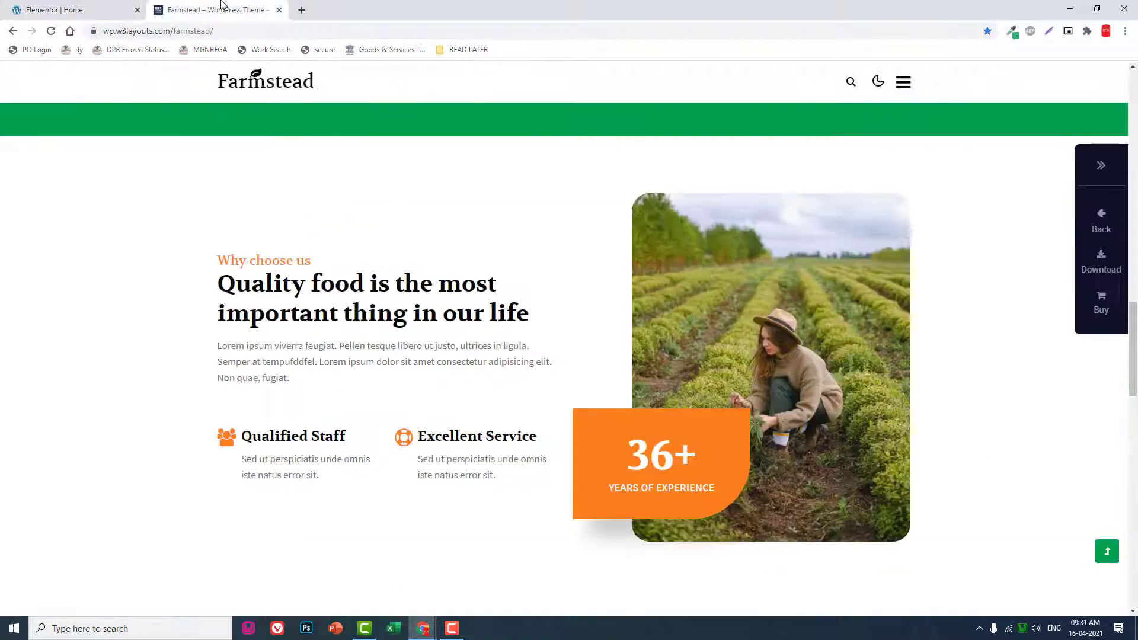
left_click_drag(331, 263, 219, 259)
key("ctrl+c")
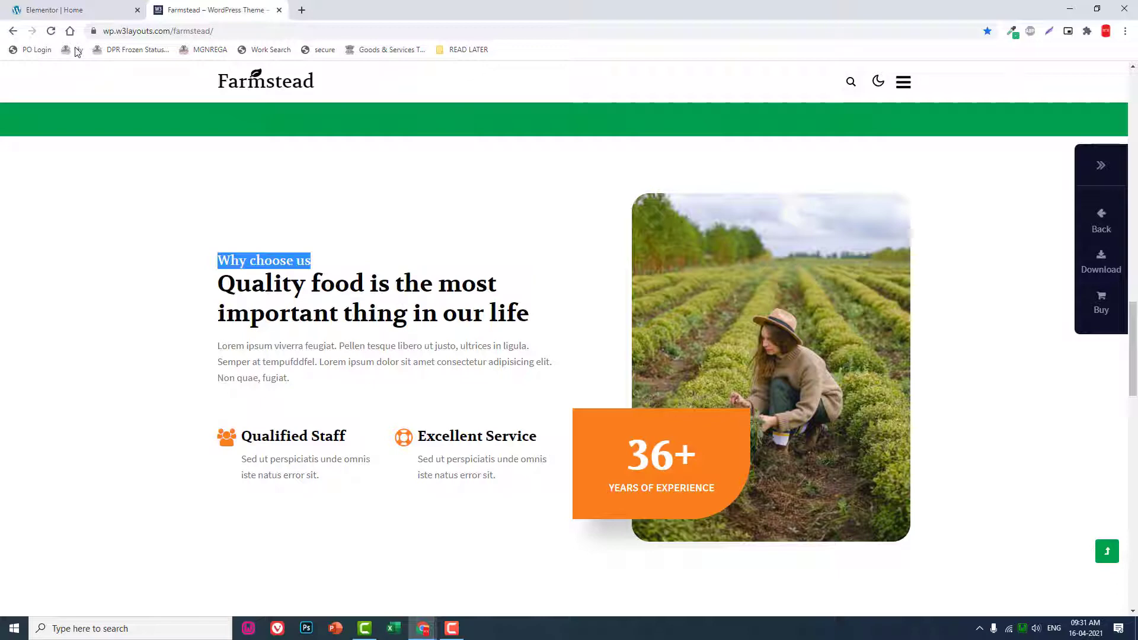
left_click(53, 10)
left_click(406, 228)
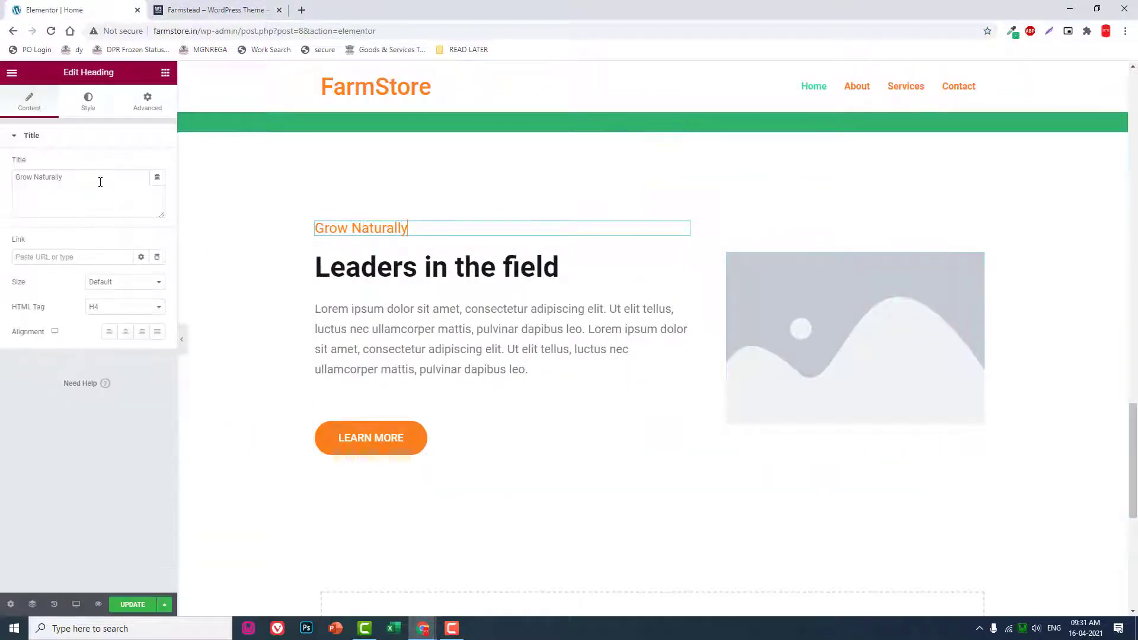
key("ctrl+v")
Step: Replace the 'Leaders in the field' heading with 'Quality food is the most important thing in our life'
left_click(222, 10)
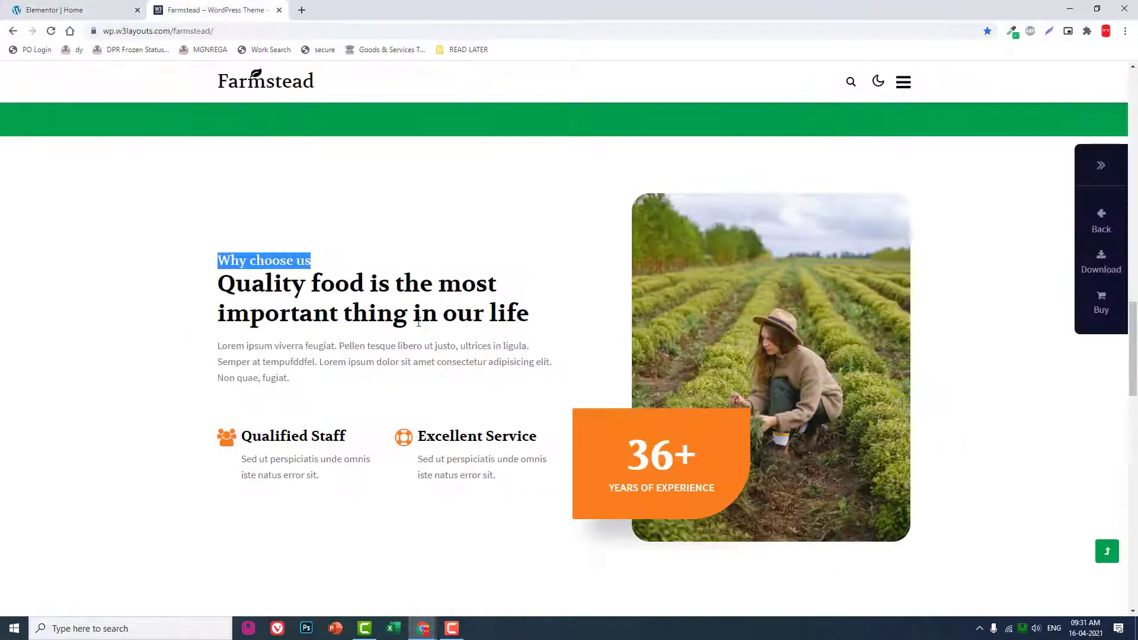
left_click_drag(531, 320, 215, 287)
key("ctrl+c")
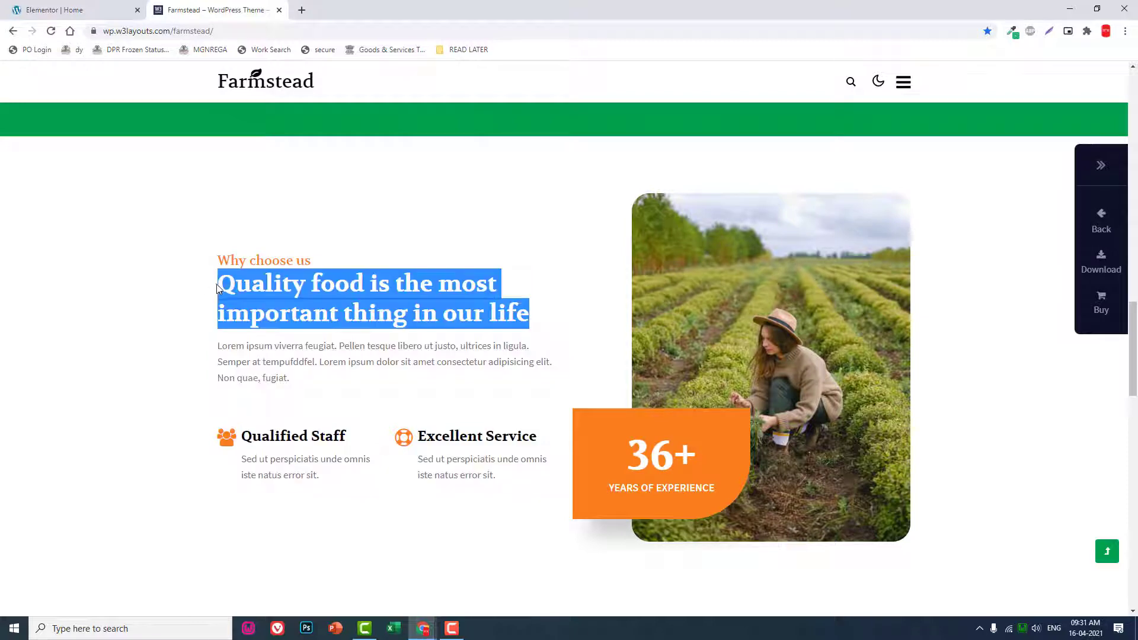
left_click(68, 9)
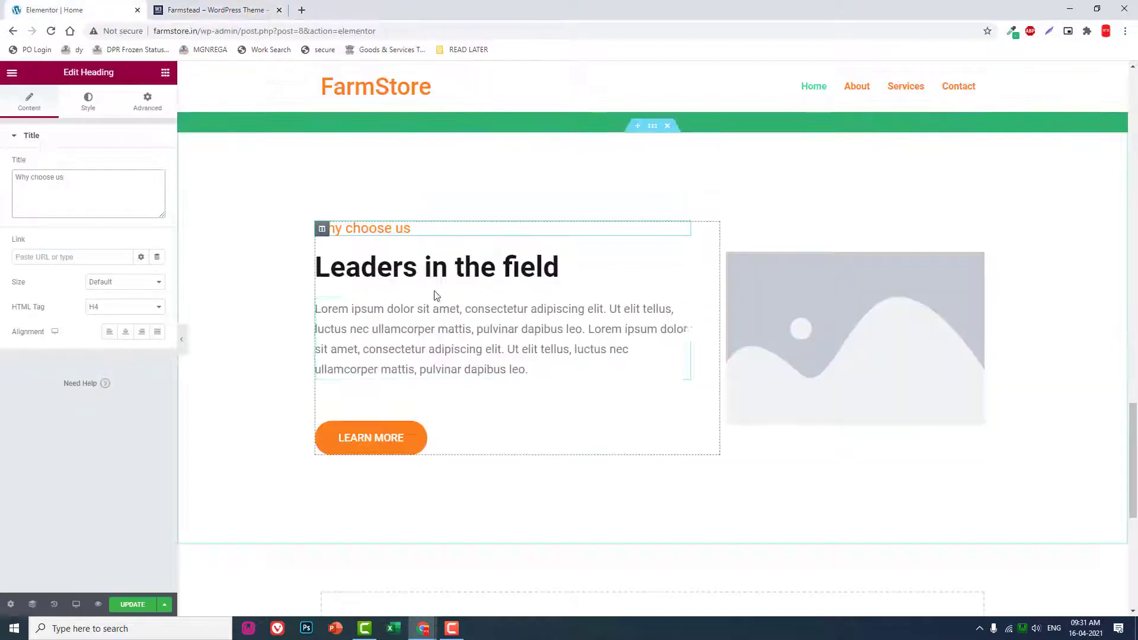
left_click(415, 270)
left_click(101, 183)
key("ctrl+a")
key("ctrl+v")
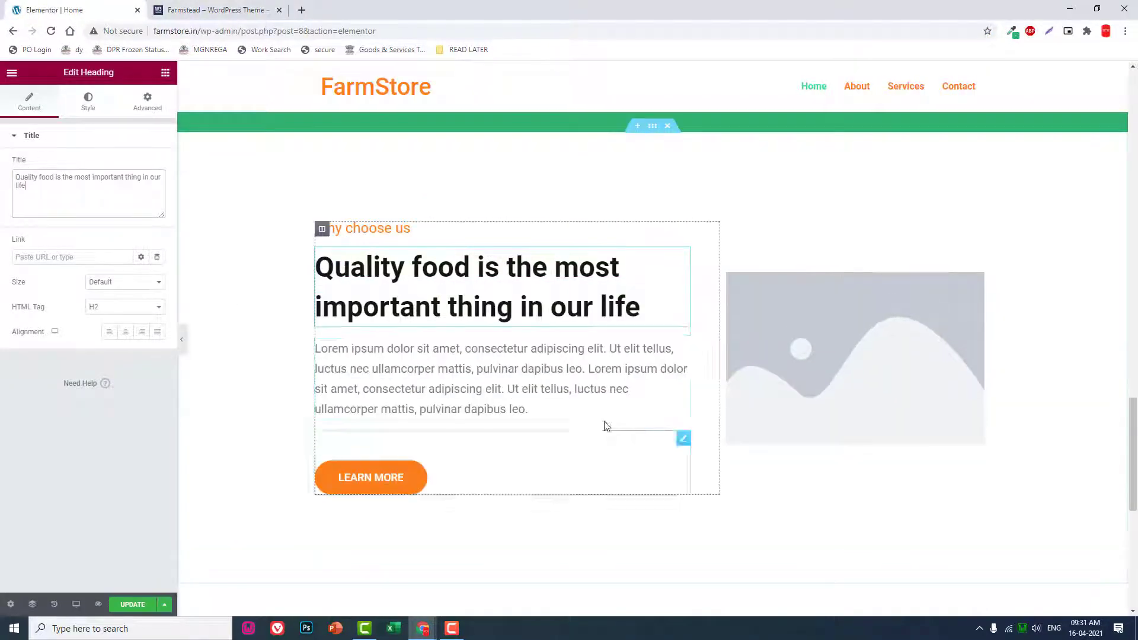
key("ctrl+Tab")
left_click(364, 388)
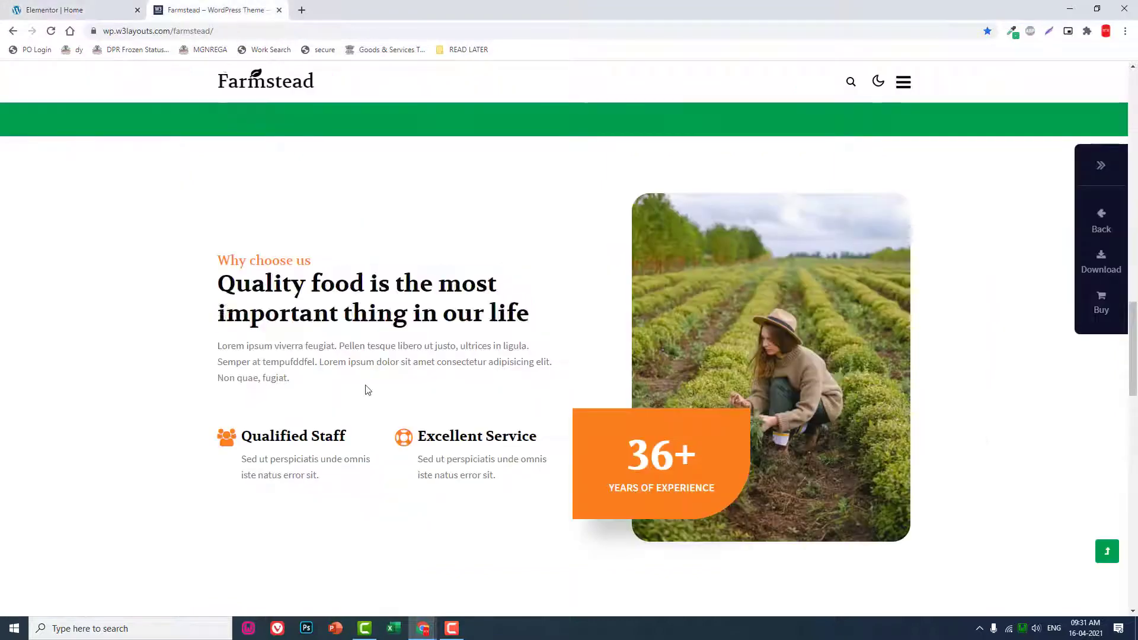
Step: Scroll through the Farmstead demo page to review its layout
scroll(480, 439, "down", 2)
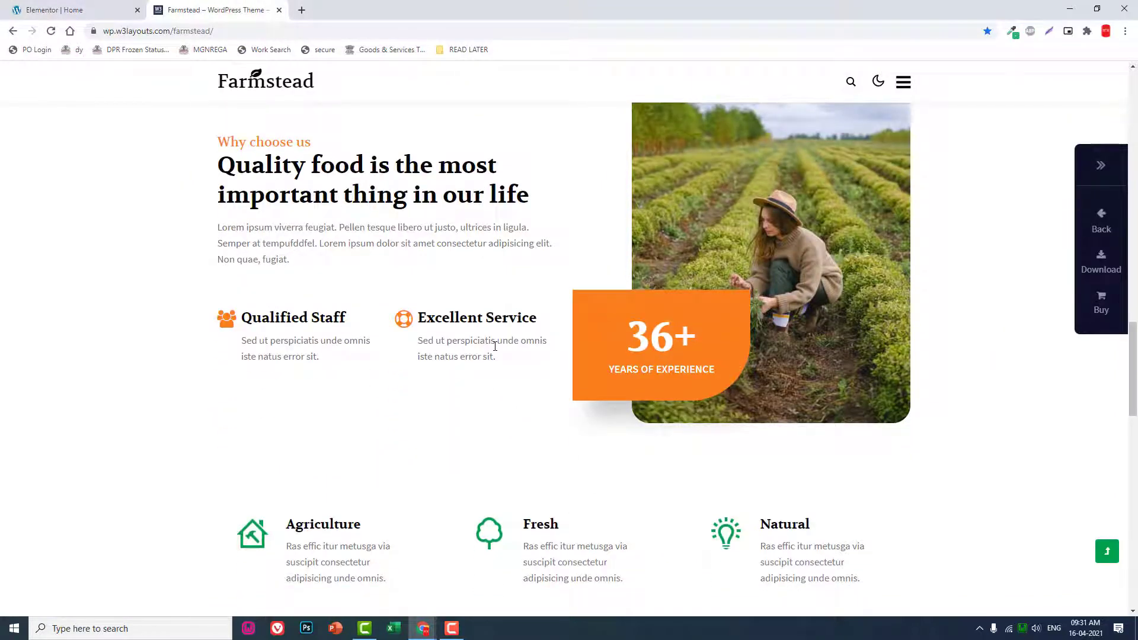
scroll(495, 347, "down", 5)
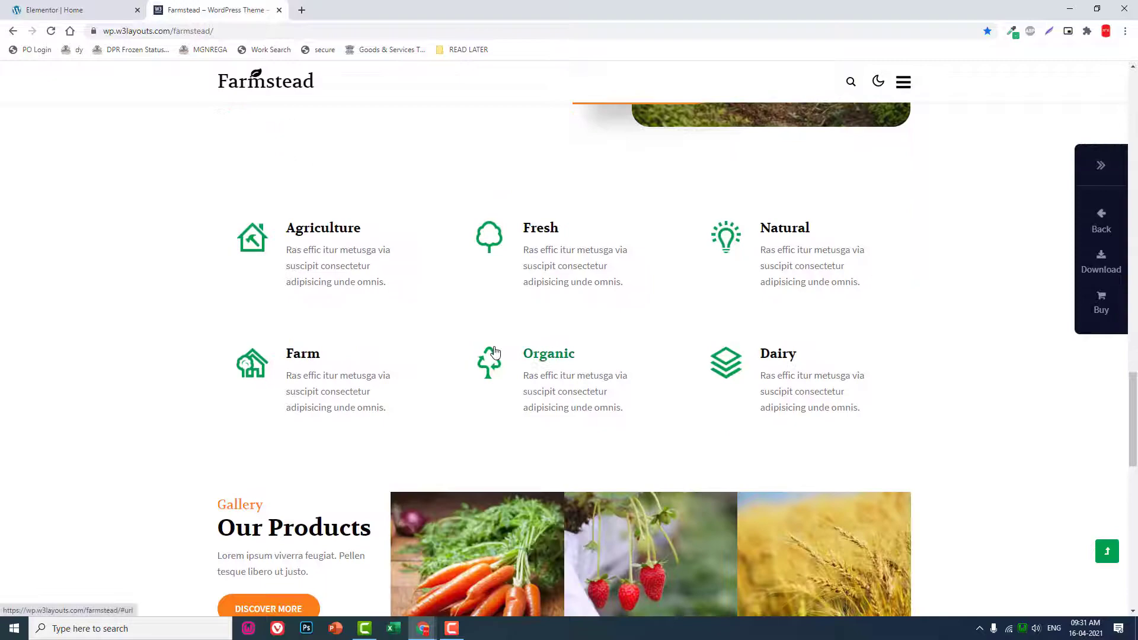
scroll(495, 351, "up", 5)
scroll(495, 351, "down", 10)
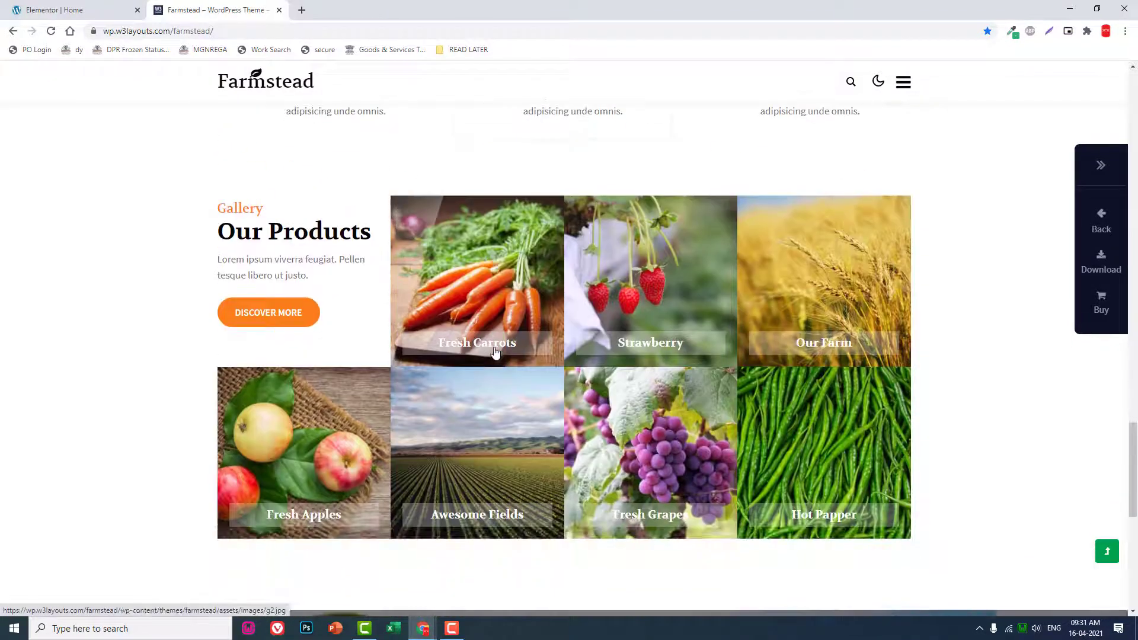
scroll(496, 352, "up", 7)
scroll(496, 352, "down", 2)
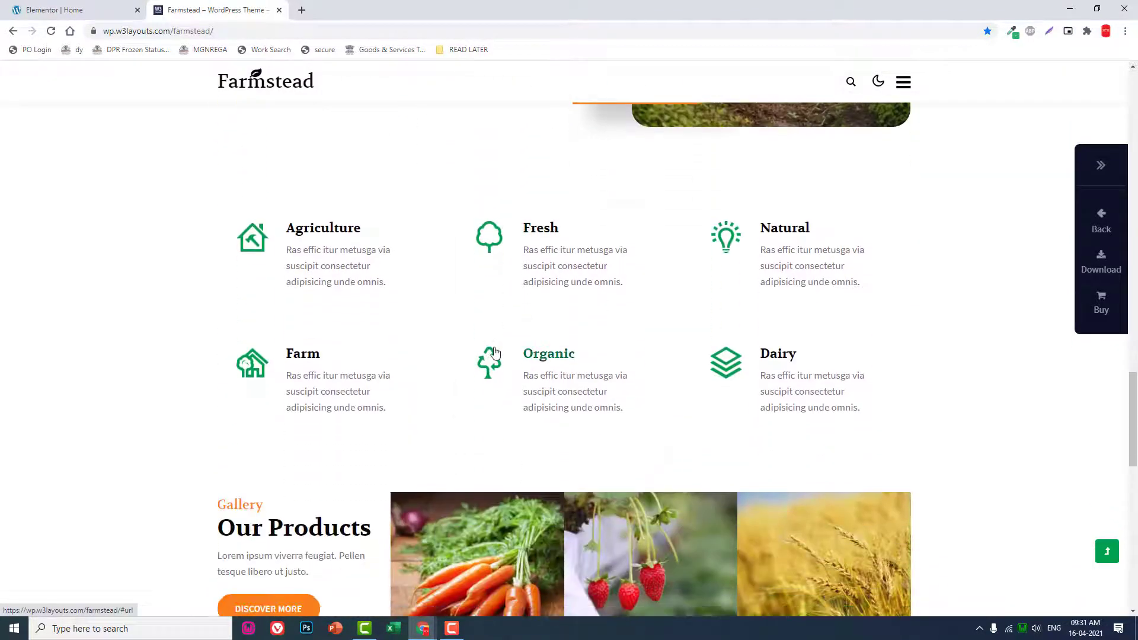
scroll(498, 354, "down", 1)
scroll(501, 356, "up", 2)
scroll(499, 354, "down", 2)
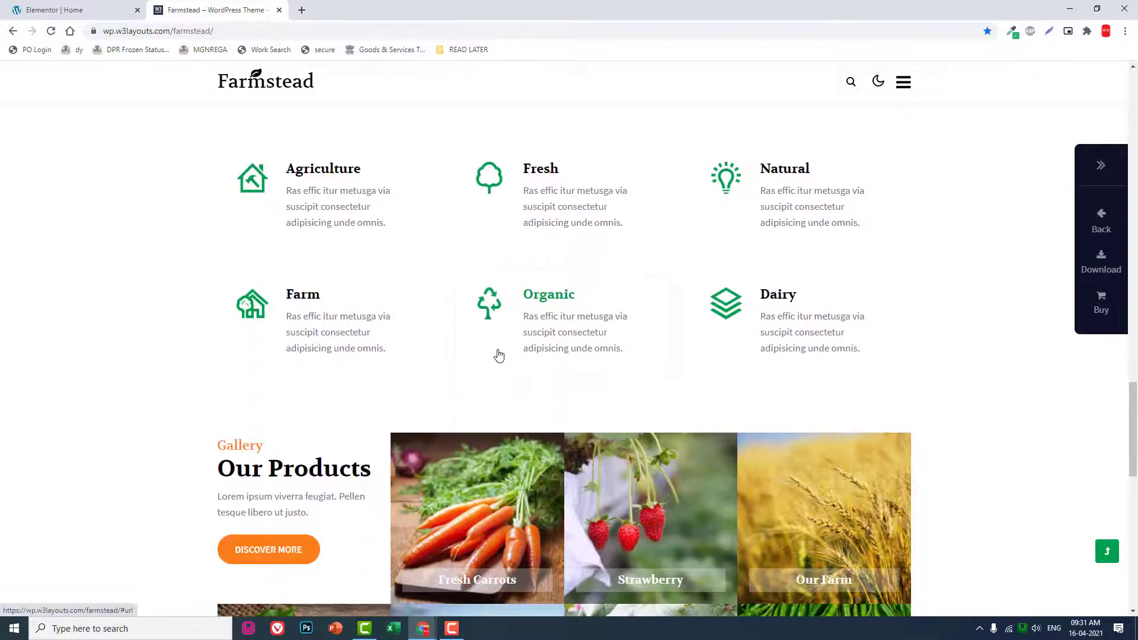
scroll(498, 356, "down", 10)
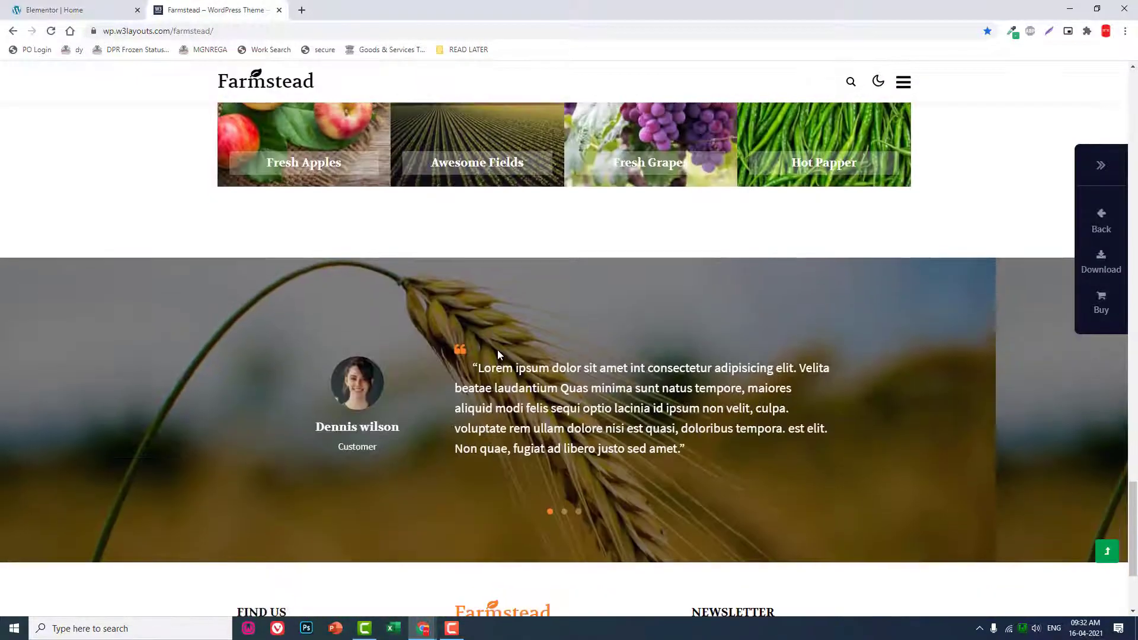
scroll(499, 356, "up", 10)
scroll(499, 356, "up", 7)
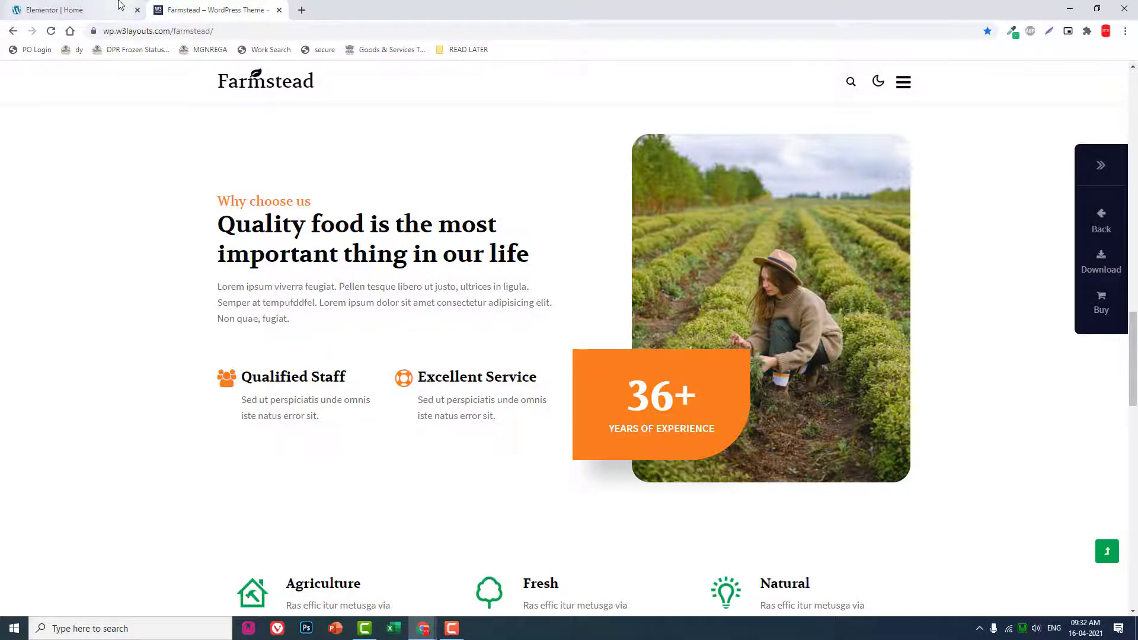
Step: Delete the Learn More button from the FarmStore text column
left_click(59, 10)
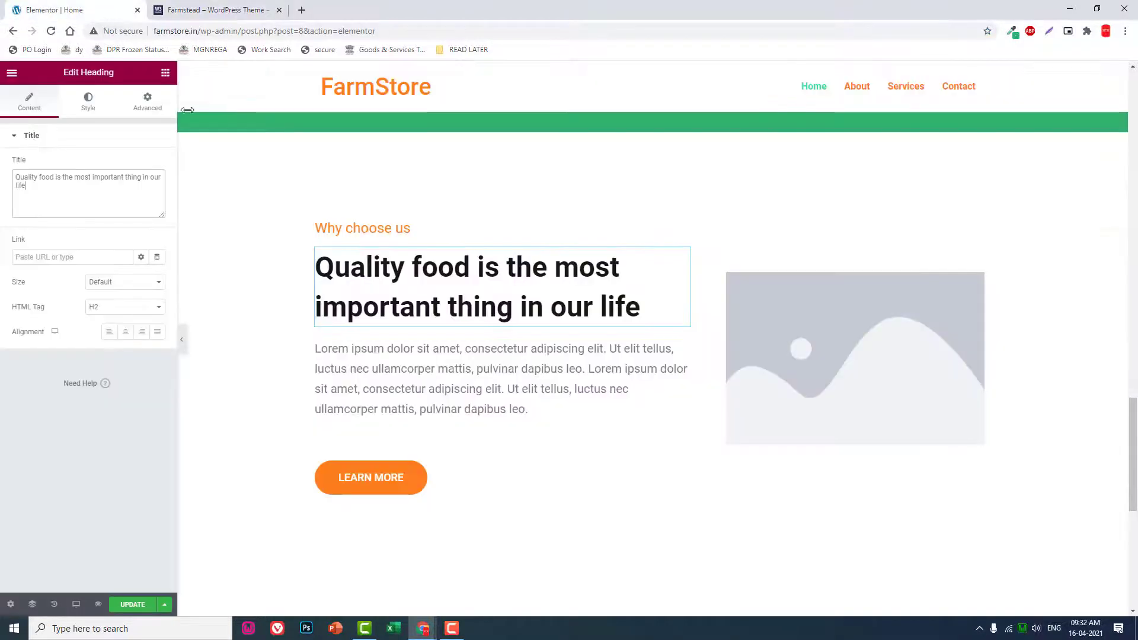
right_click(685, 448)
left_click(713, 606)
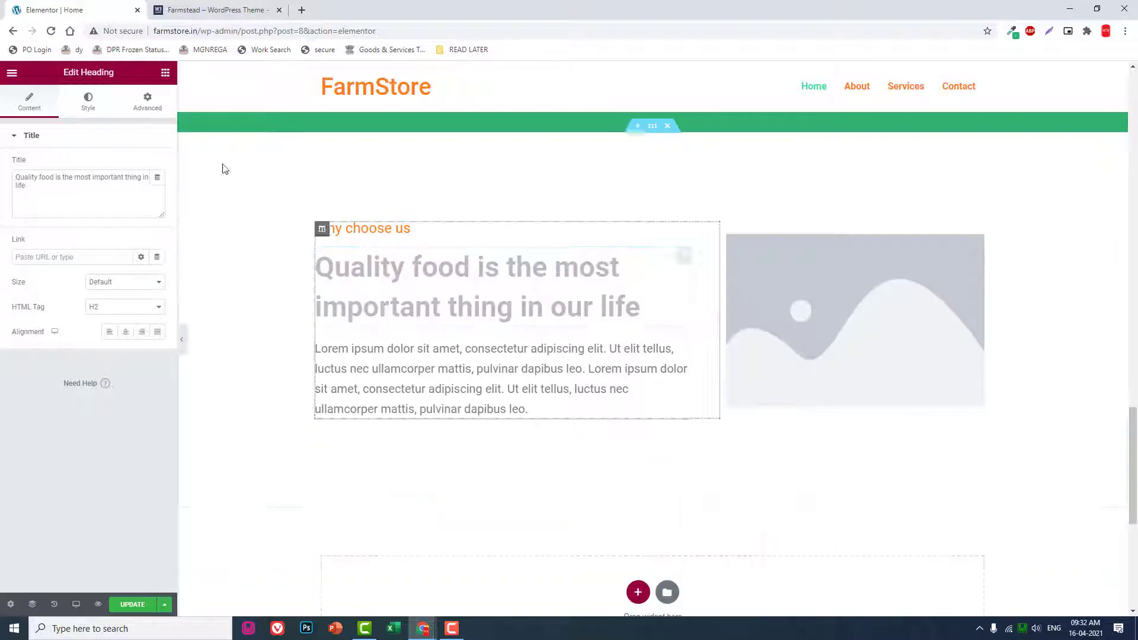
Step: Drop a two-column Inner Section below the paragraph and compare it with the Farmstead demo
left_click(164, 72)
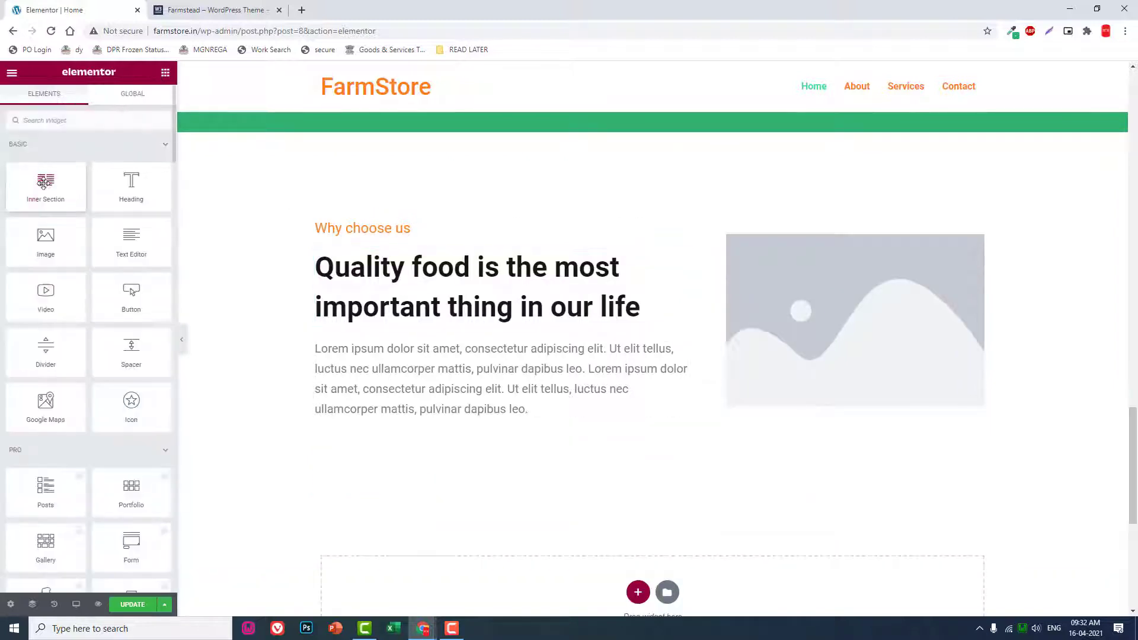
left_click_drag(44, 183, 585, 408)
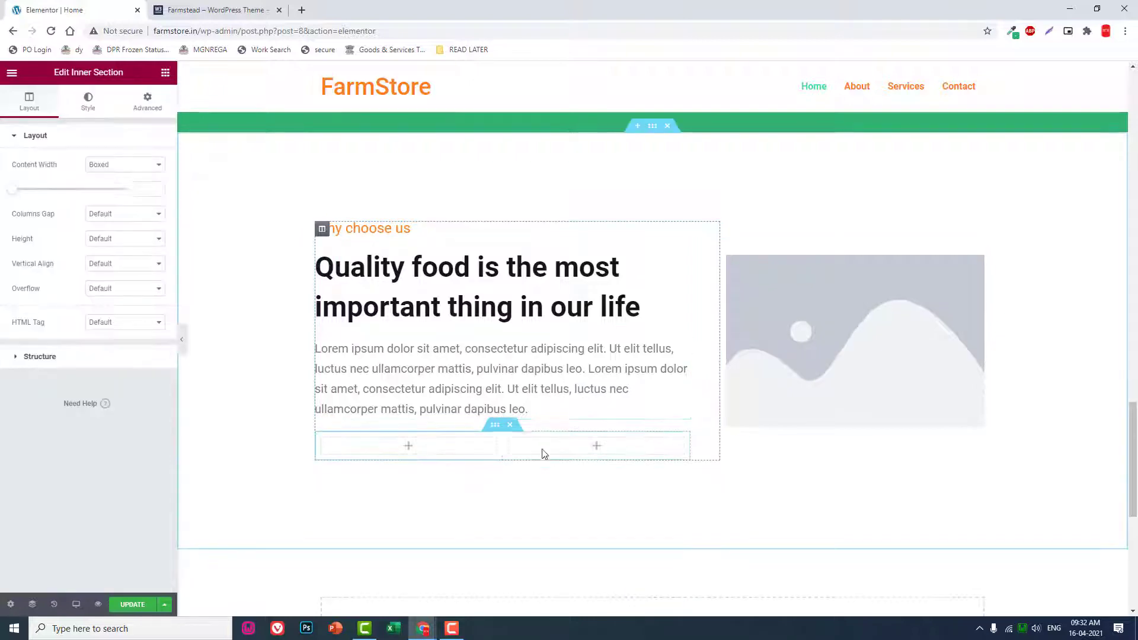
left_click(263, 7)
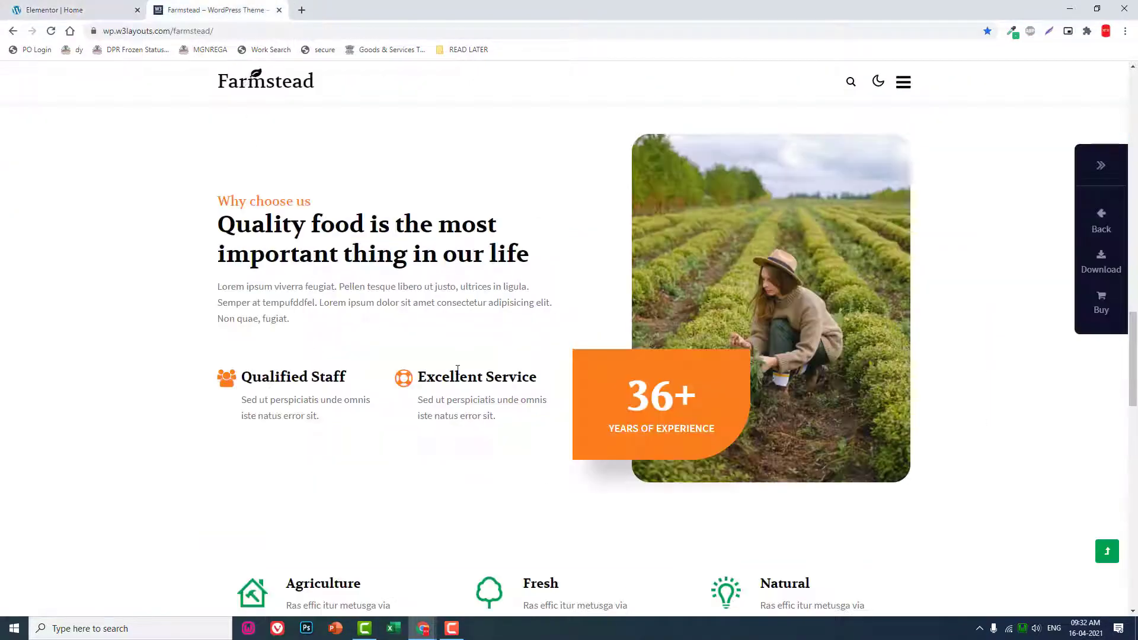
left_click(126, 7)
key("Escape")
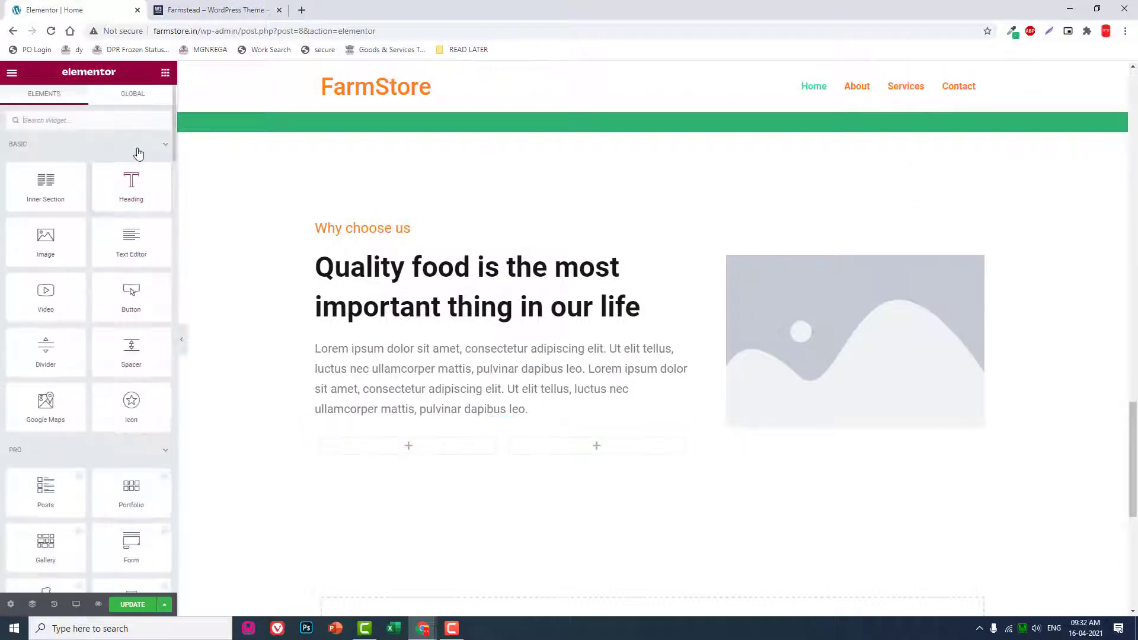
left_click(190, 6)
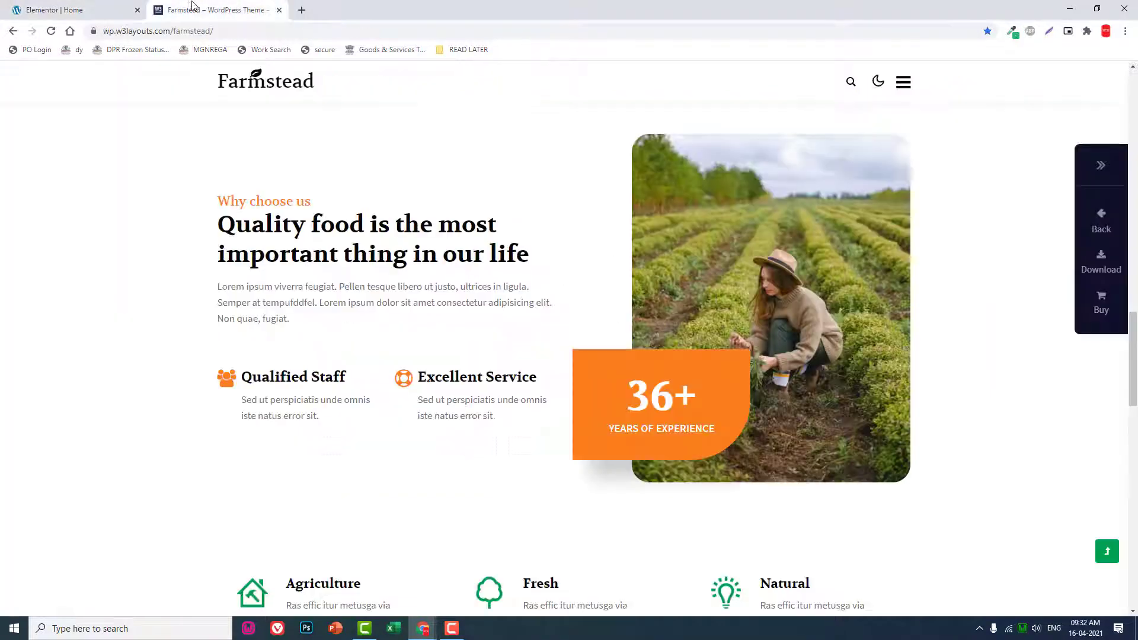
left_click(67, 6)
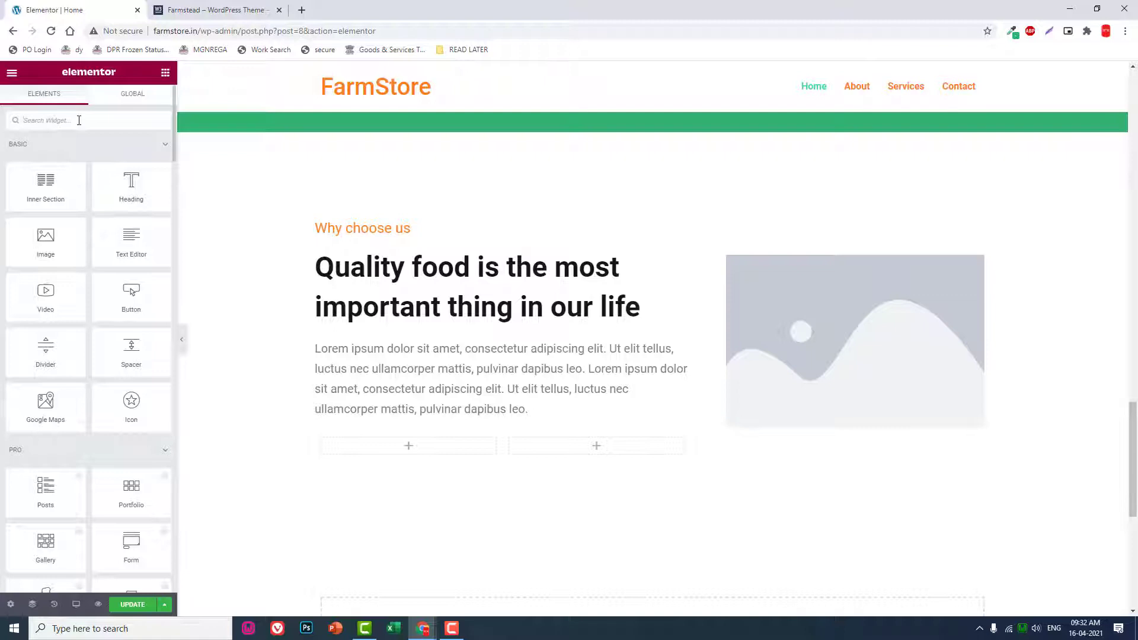
Step: Add an Icon Box, found by searching 'icon', to the left column with Icon Position Left
left_click(79, 120)
type("icon")
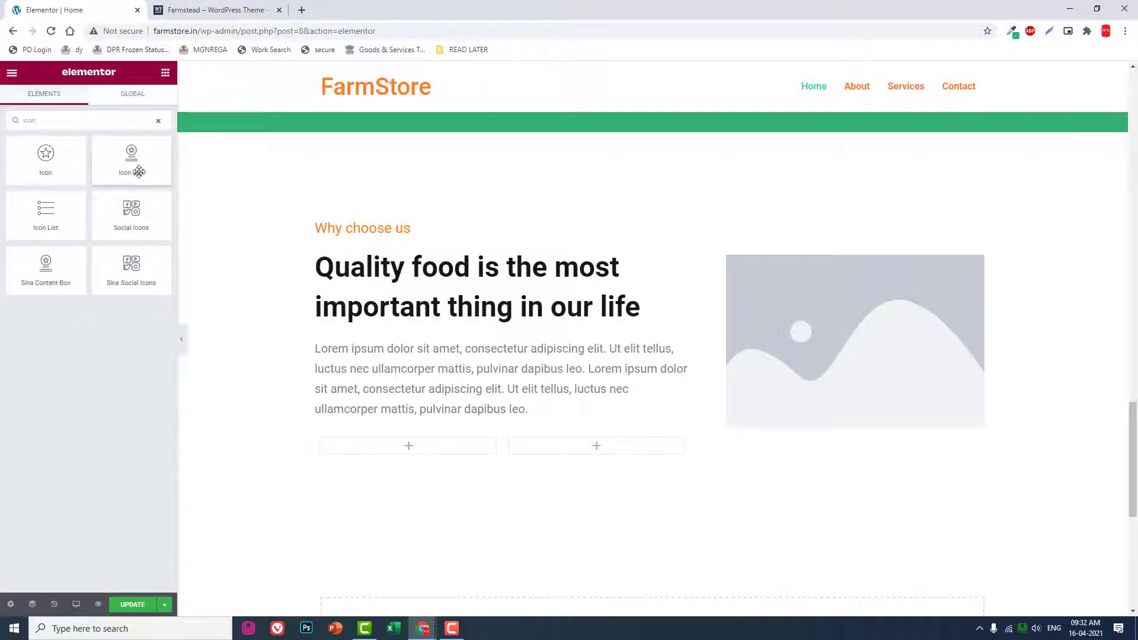
left_click_drag(138, 172, 408, 439)
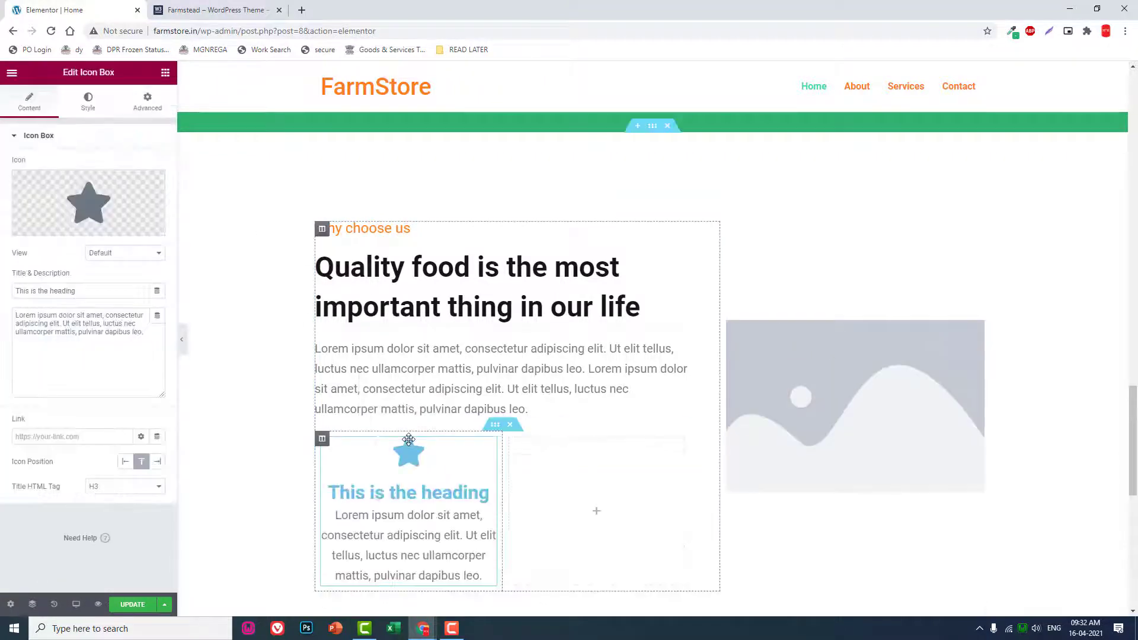
left_click(126, 462)
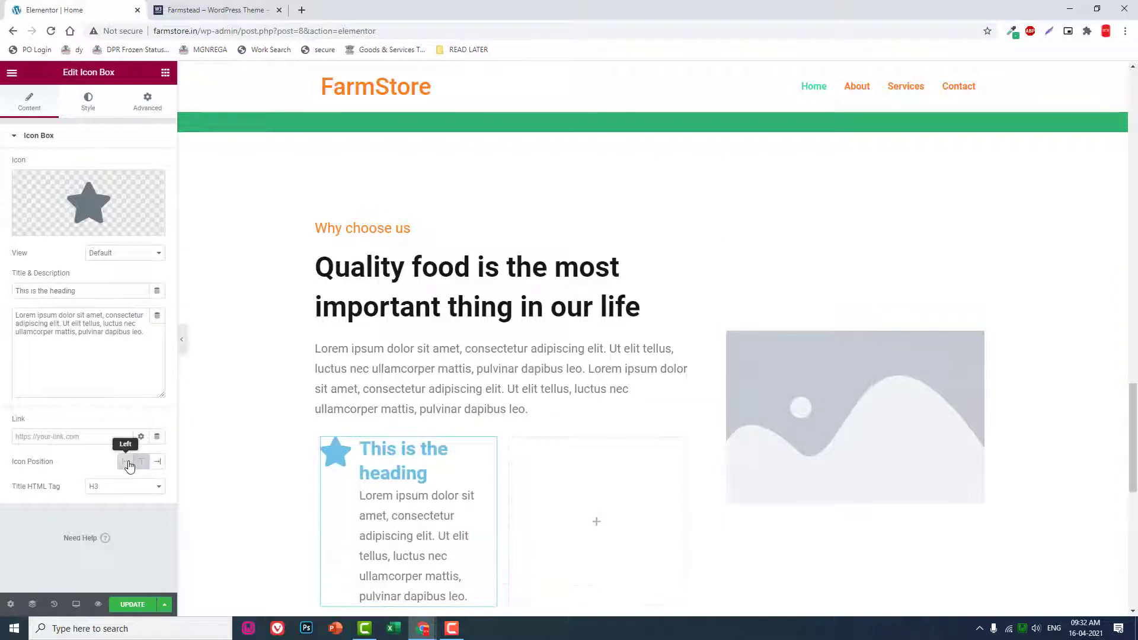
left_click(183, 8)
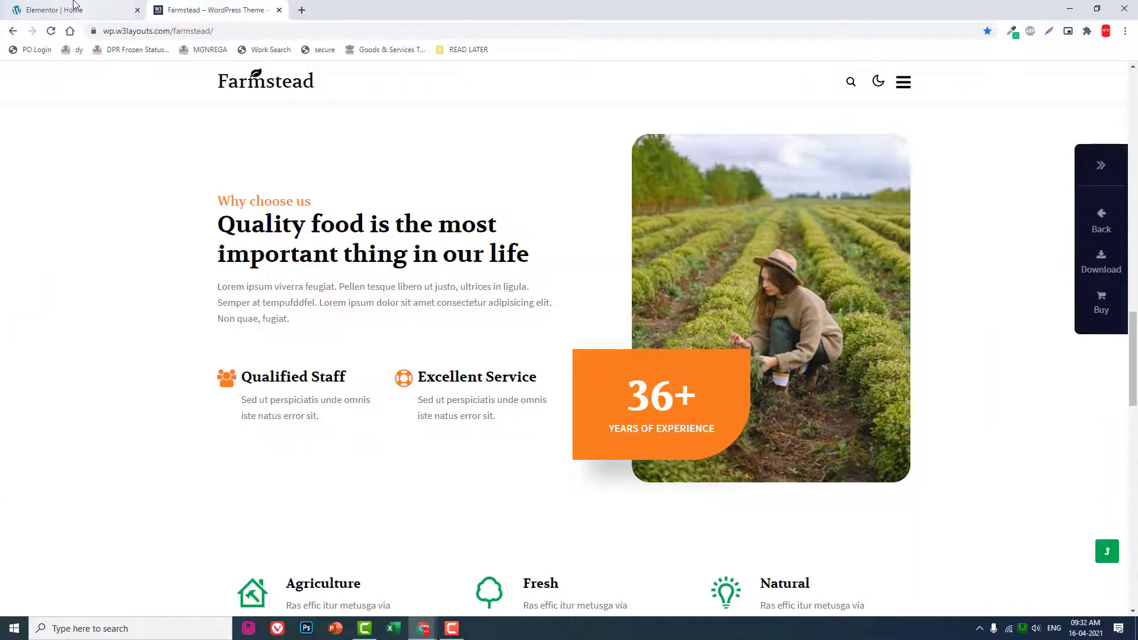
left_click(69, 10)
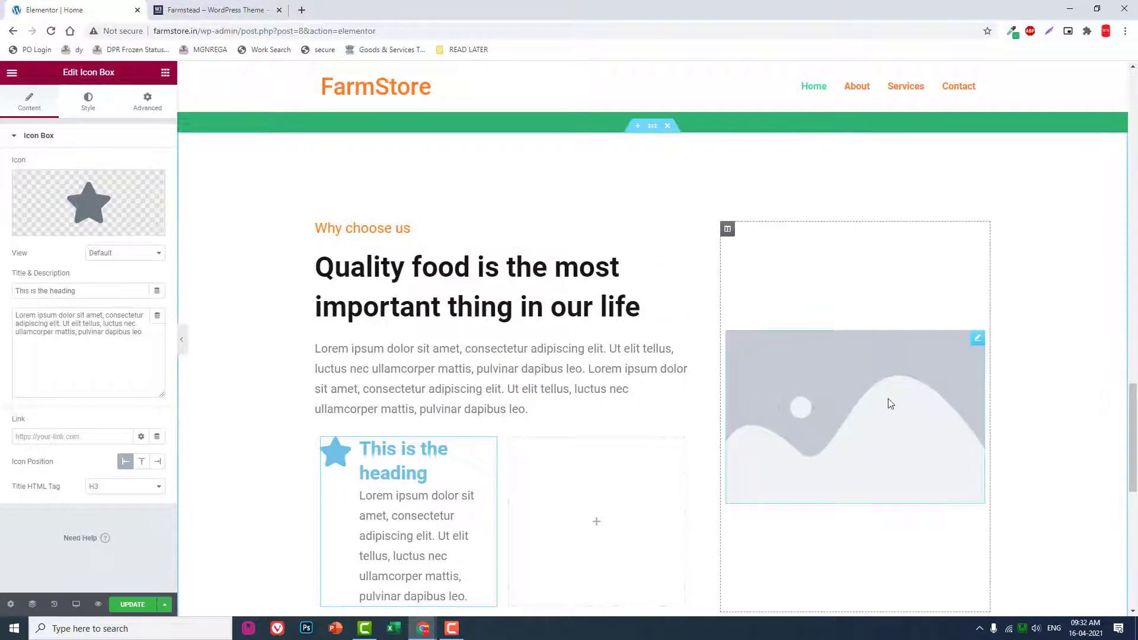
scroll(545, 332, "down", 2)
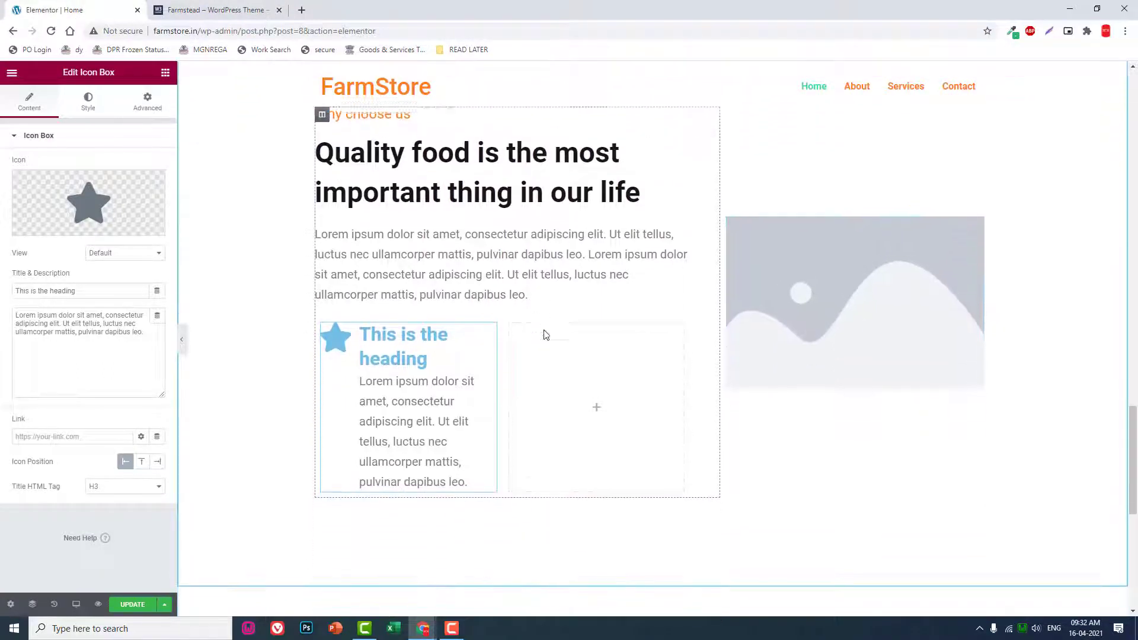
left_click(857, 310)
Step: Open the Pexels stock photo site in a new browser tab
left_click(249, 10)
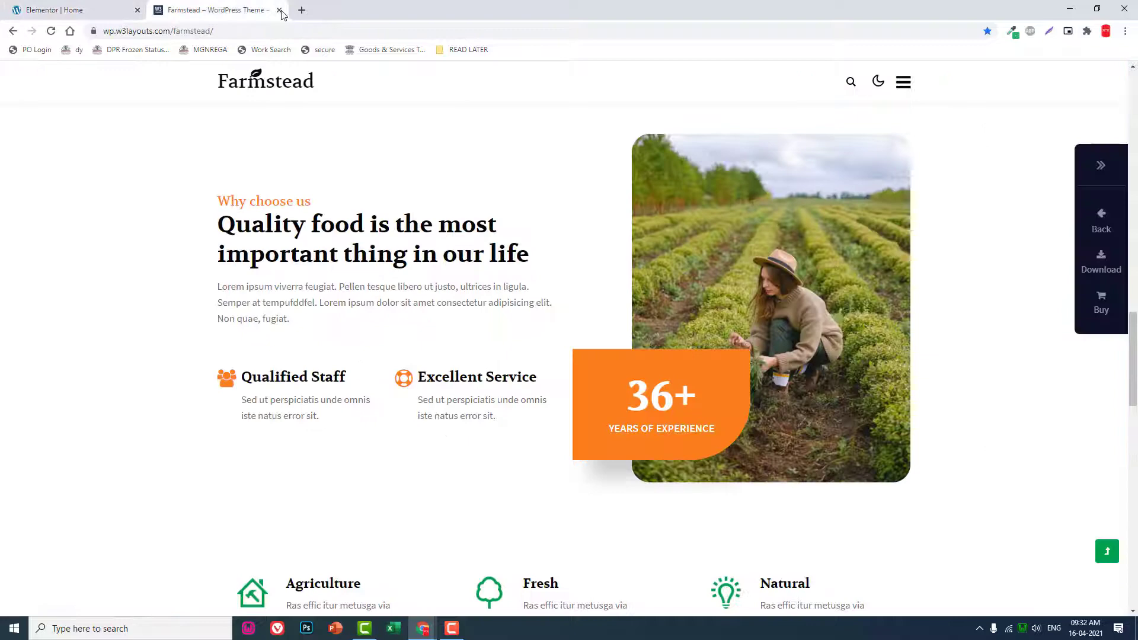
left_click(302, 10)
type("pe")
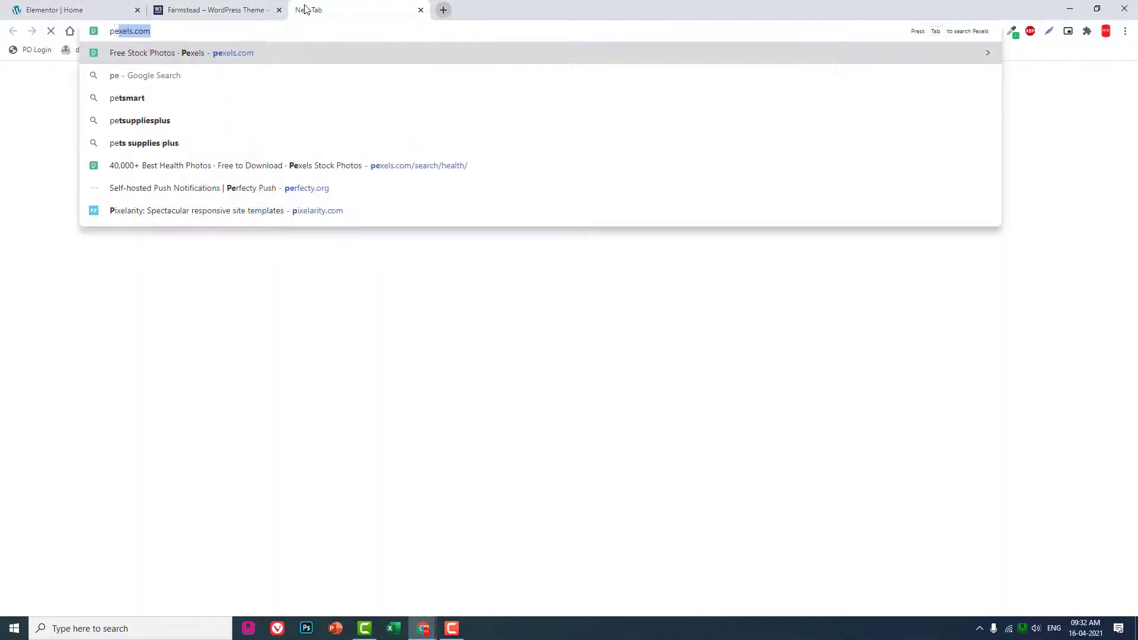
key("Return")
left_click(230, 5)
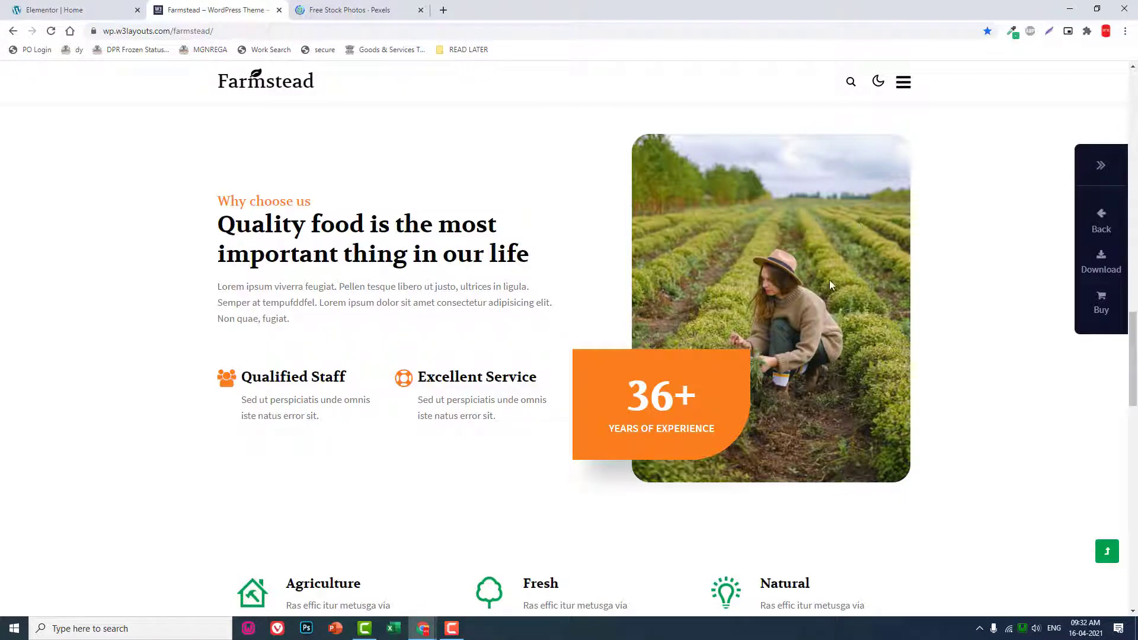
left_click(315, 5)
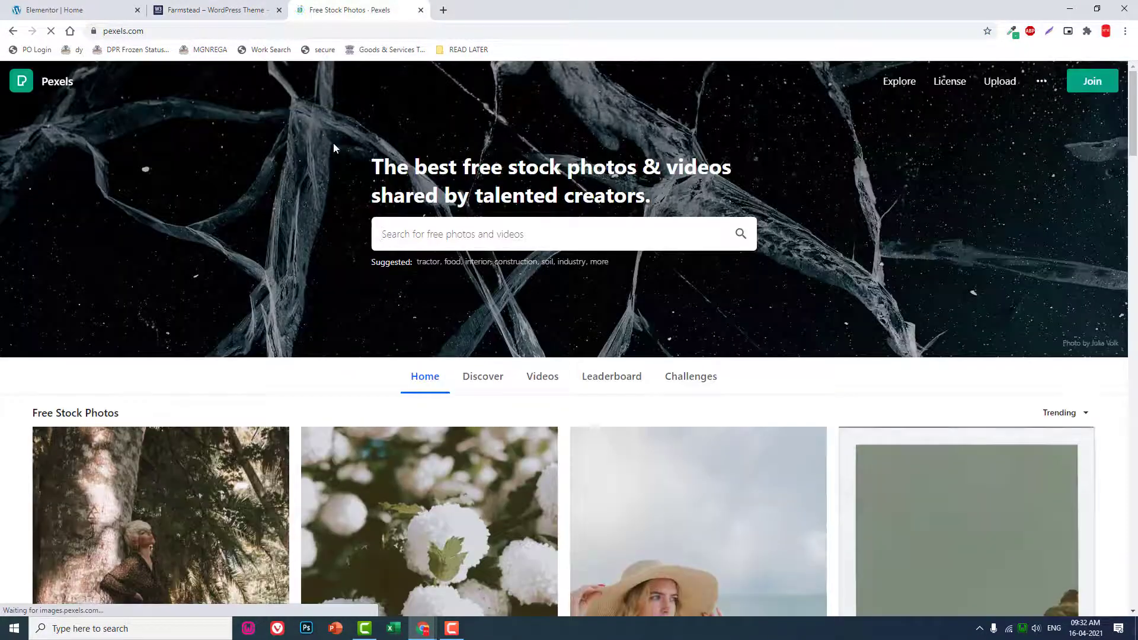
Step: Search Pexels for 'farming' photos
left_click(544, 226)
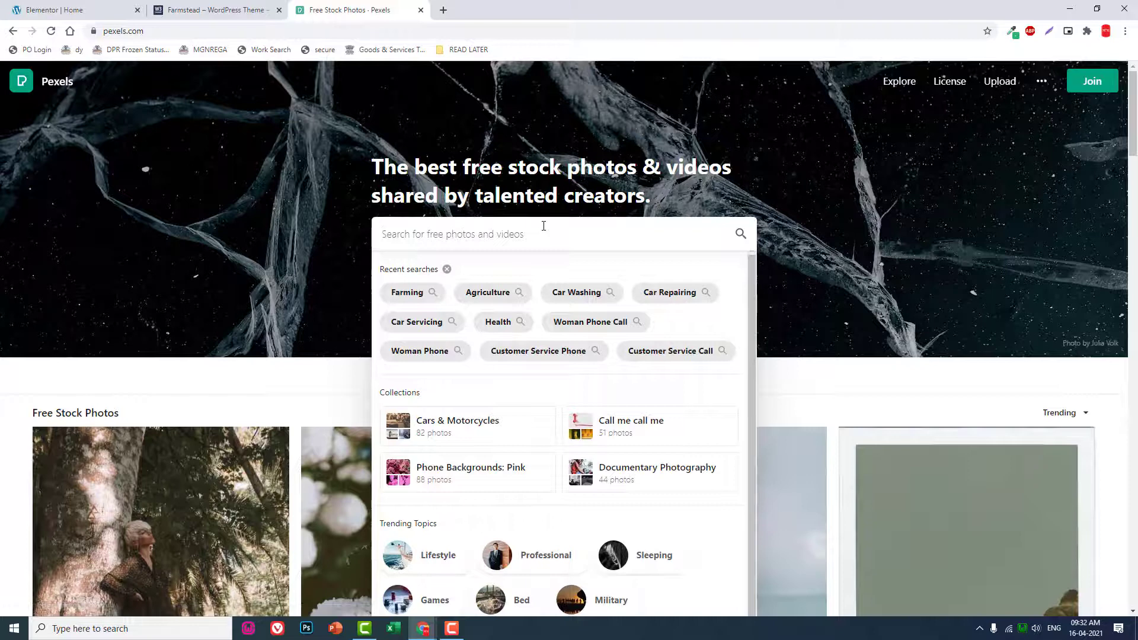
type("g")
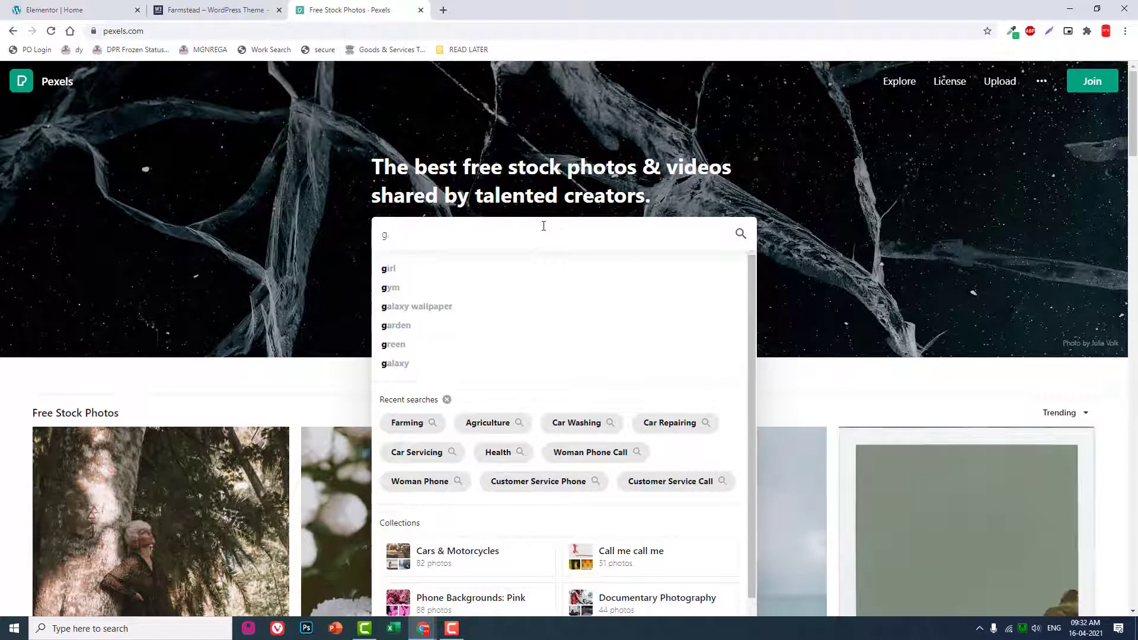
key("BackSpace")
type("farming")
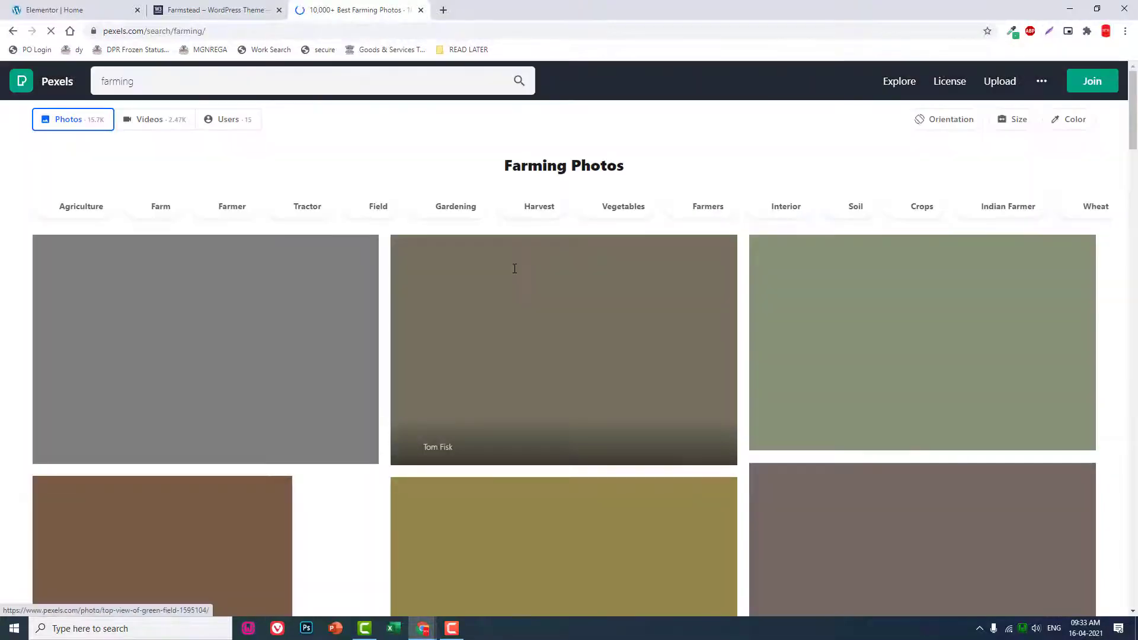
Step: Scroll the farming results and preview the brown chickens and girl-watering-plants photos
scroll(516, 274, "down", 3)
scroll(515, 275, "down", 10)
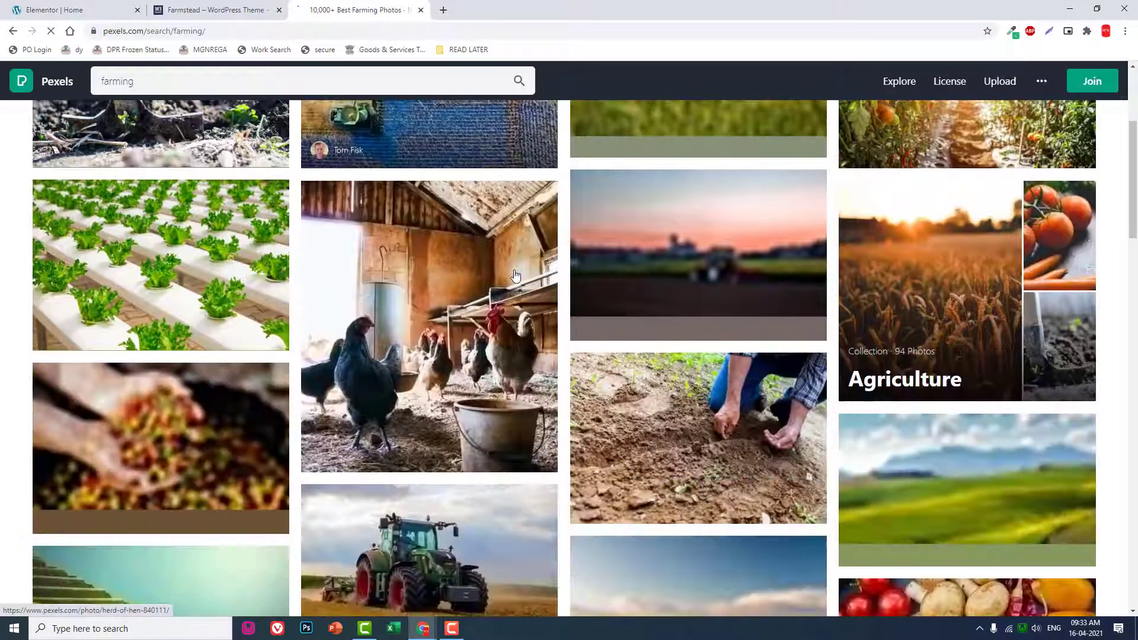
scroll(515, 276, "up", 5)
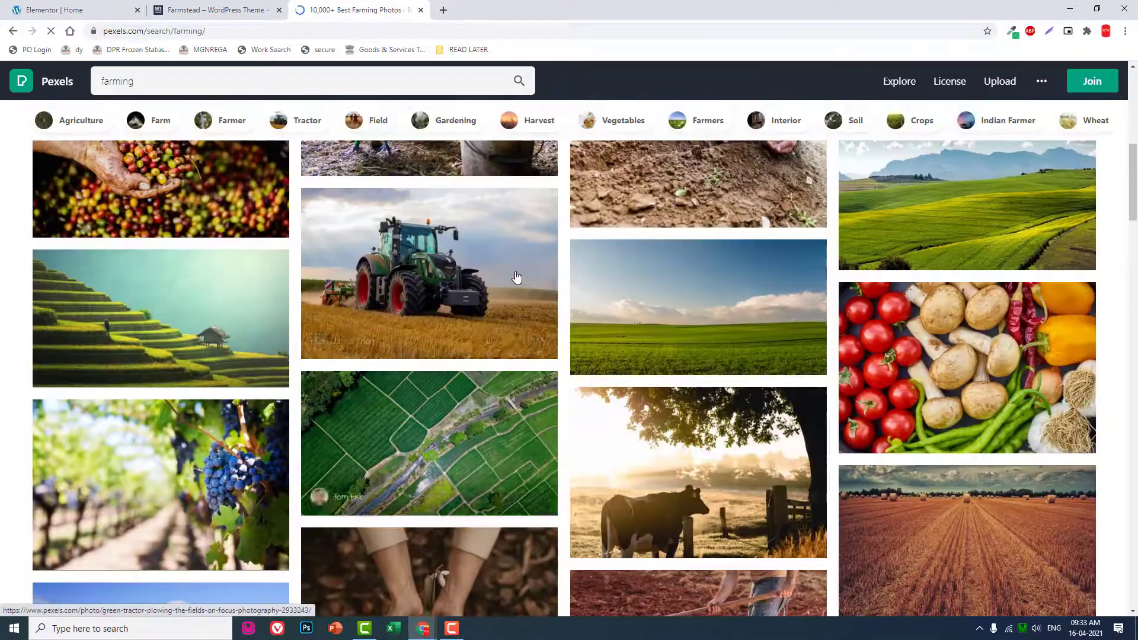
scroll(516, 278, "down", 5)
scroll(515, 278, "down", 9)
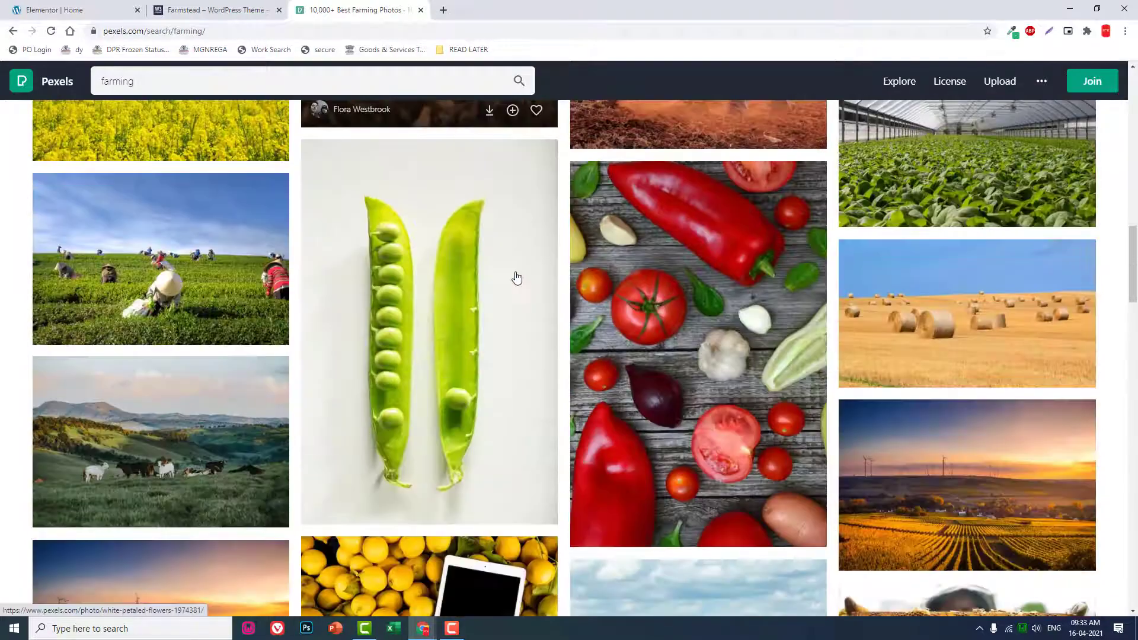
scroll(515, 275, "down", 5)
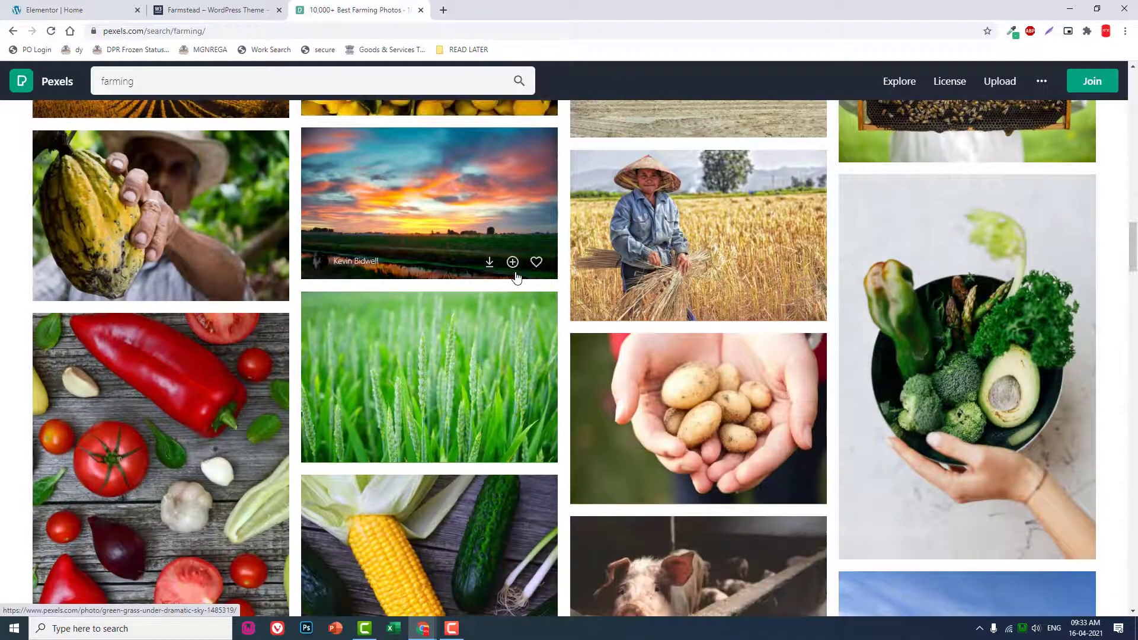
scroll(515, 276, "down", 3)
scroll(515, 275, "down", 9)
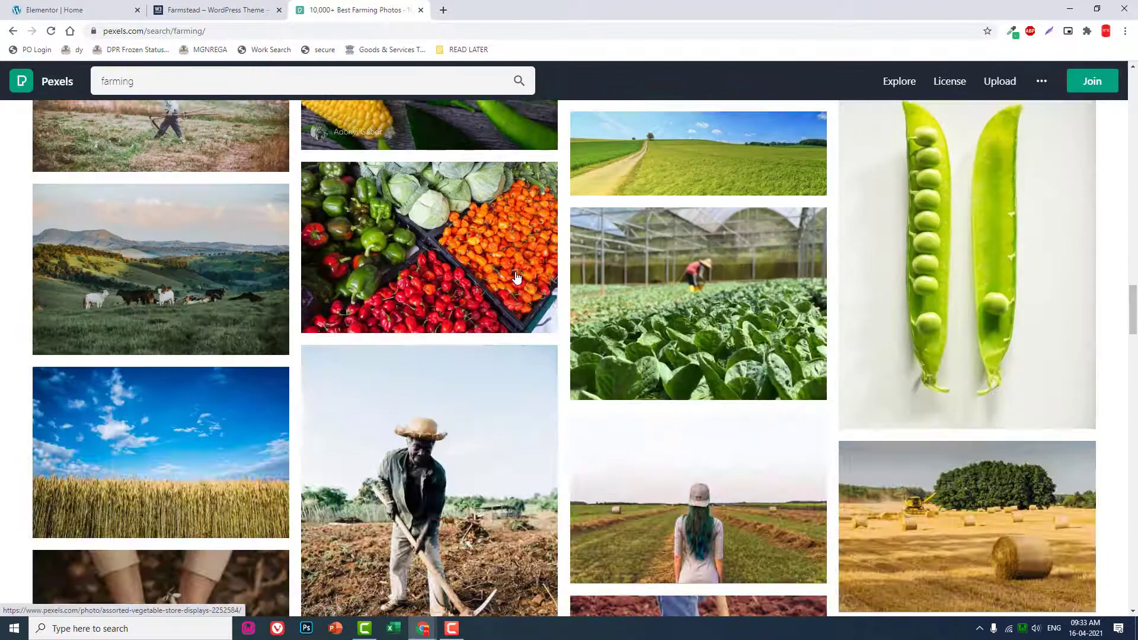
scroll(516, 277, "down", 6)
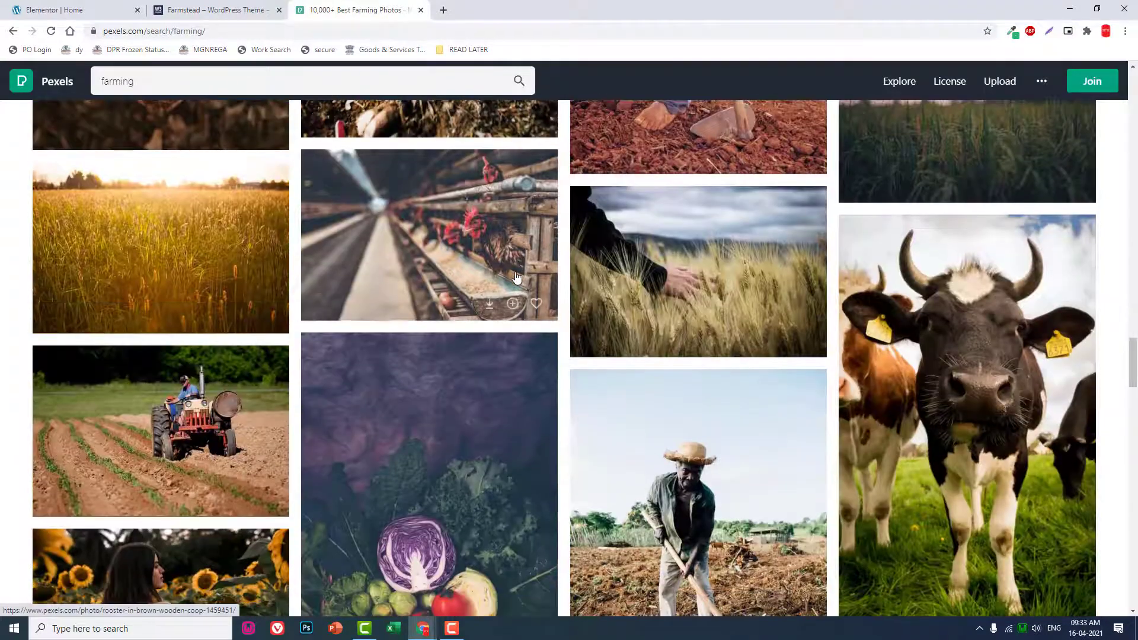
scroll(516, 277, "down", 5)
scroll(516, 276, "down", 4)
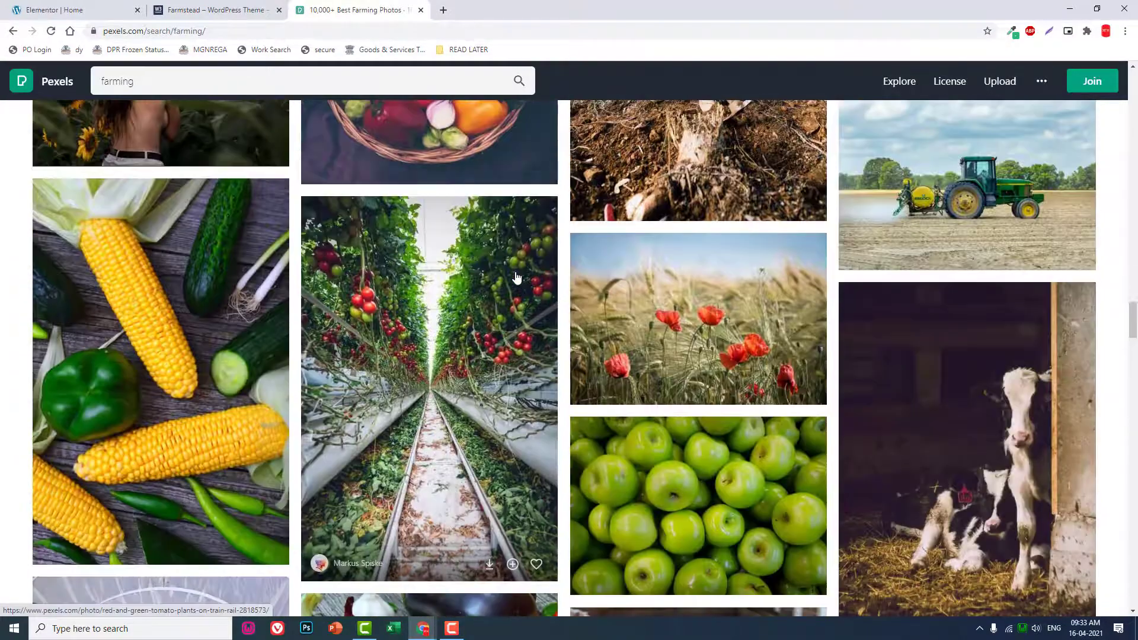
scroll(516, 278, "up", 3)
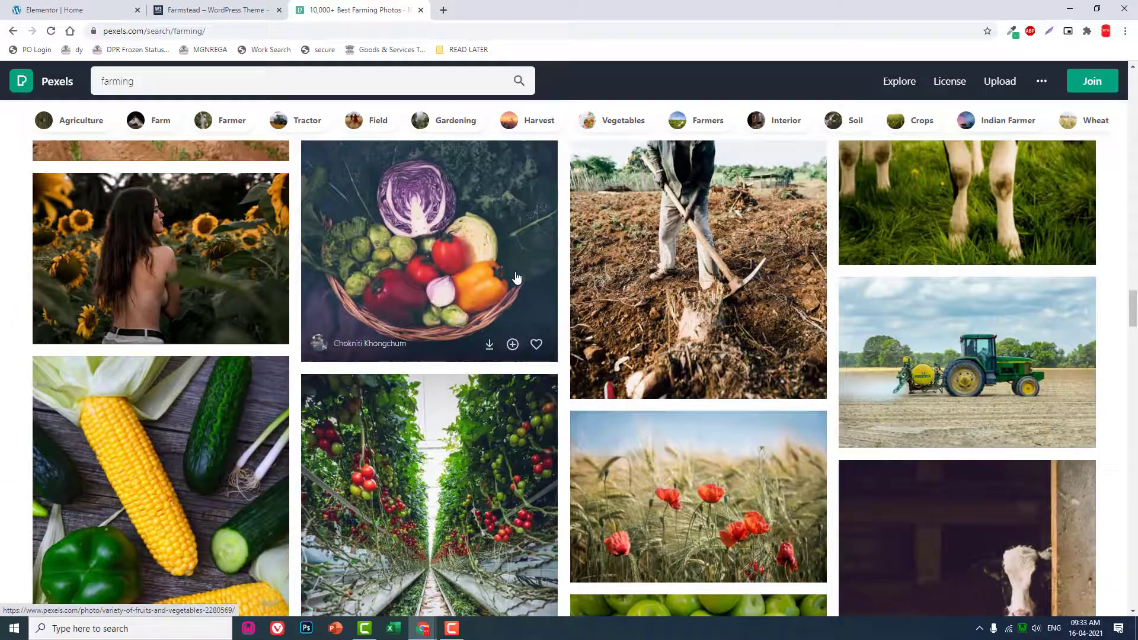
scroll(517, 277, "down", 15)
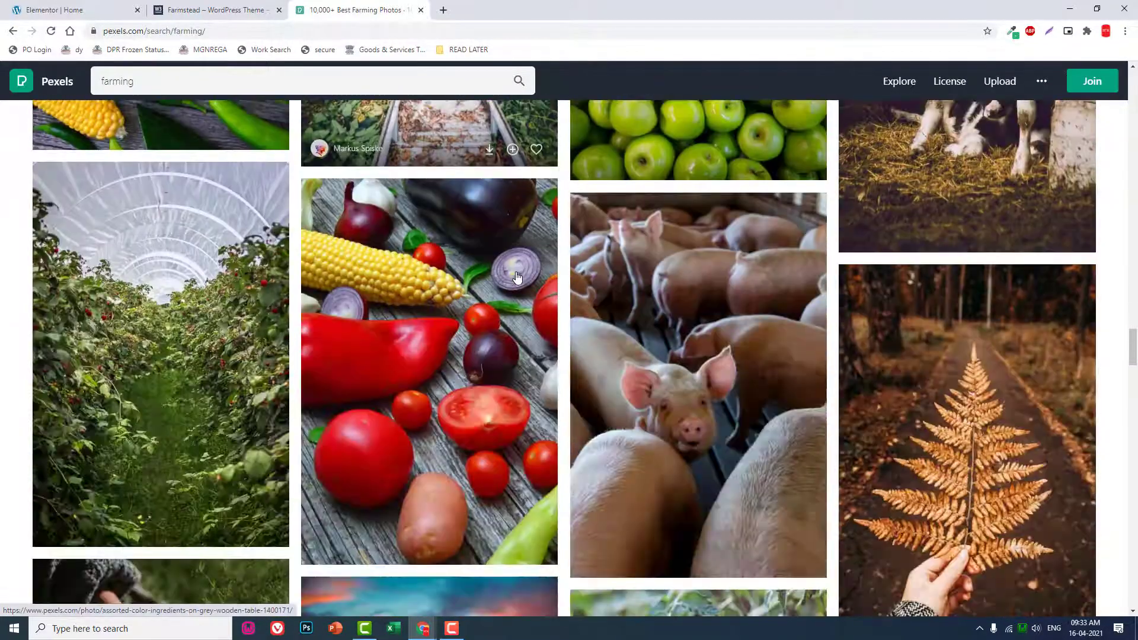
scroll(516, 278, "up", 3)
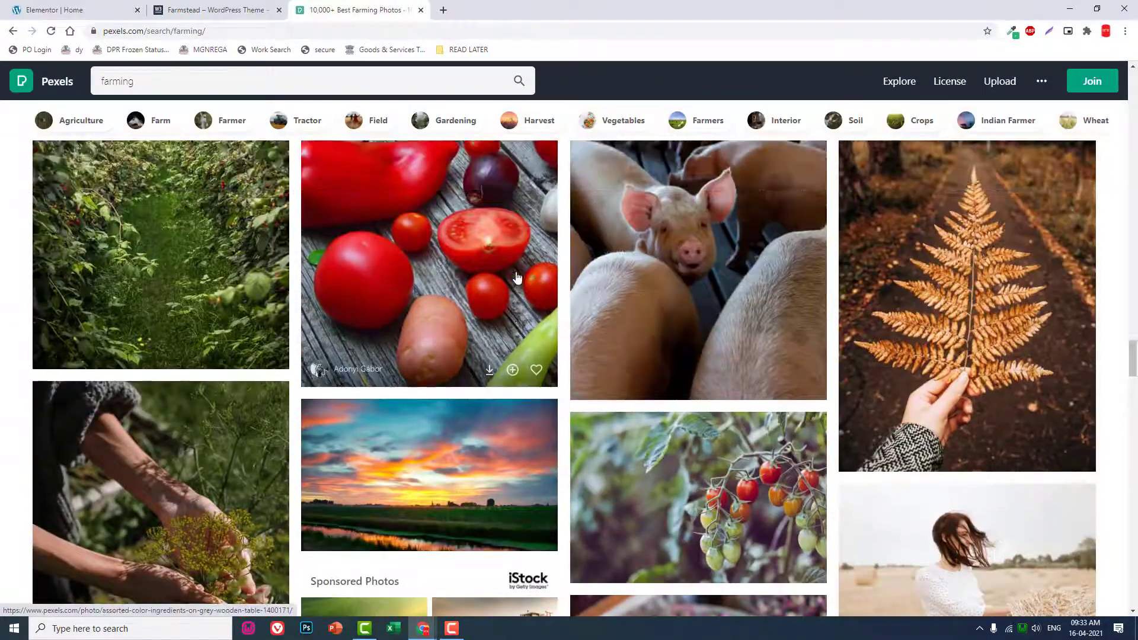
scroll(516, 278, "down", 5)
scroll(516, 277, "down", 11)
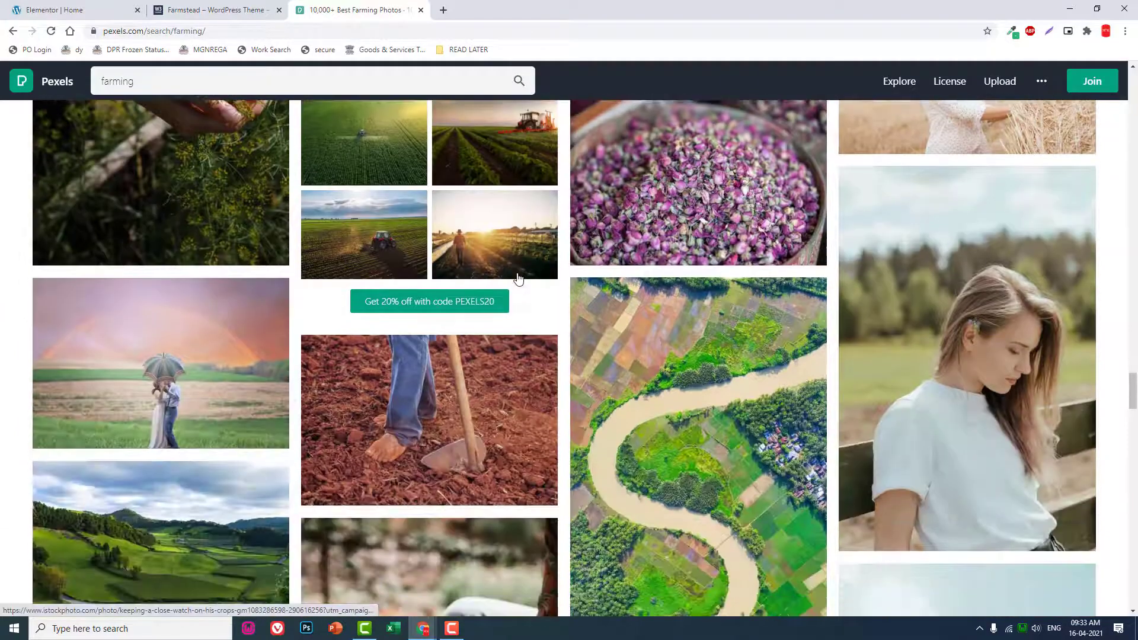
scroll(518, 278, "down", 8)
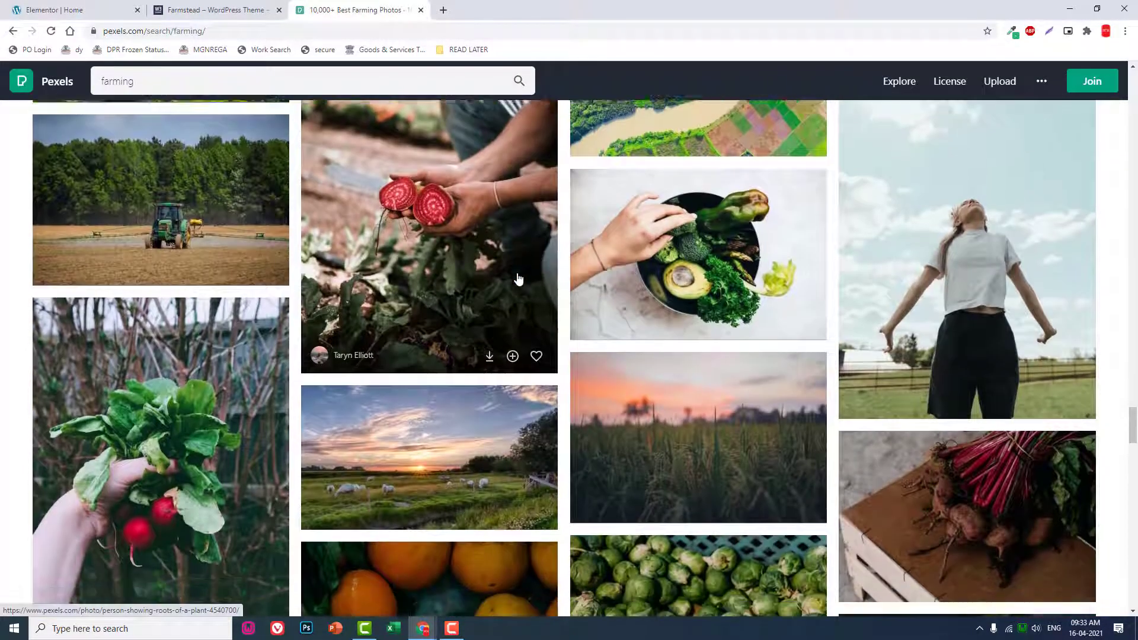
scroll(518, 279, "down", 12)
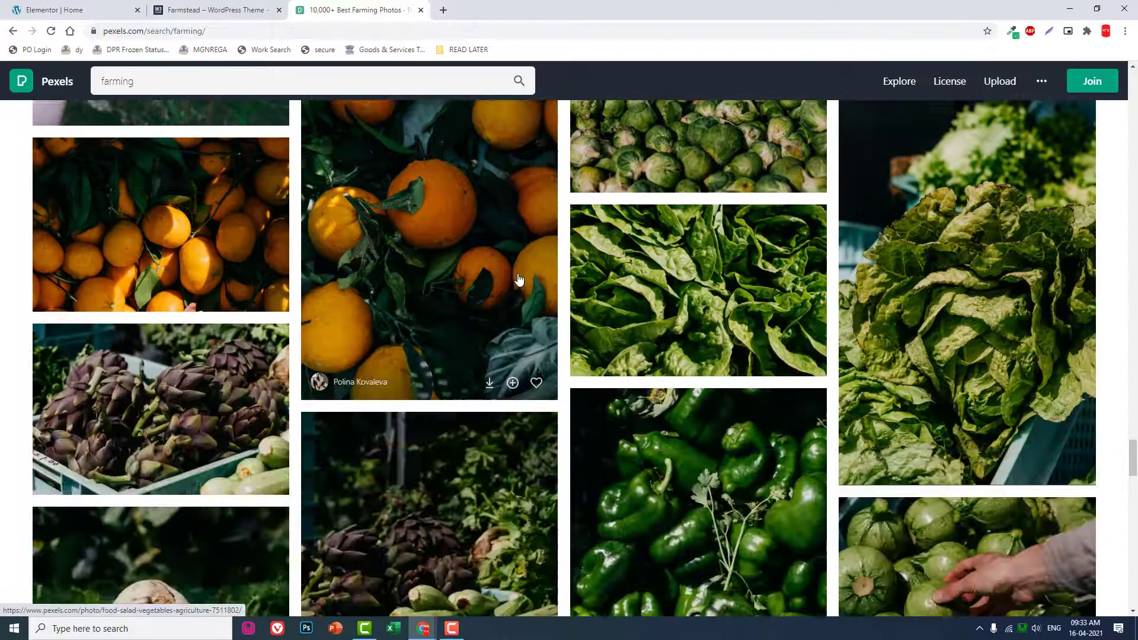
scroll(519, 279, "down", 12)
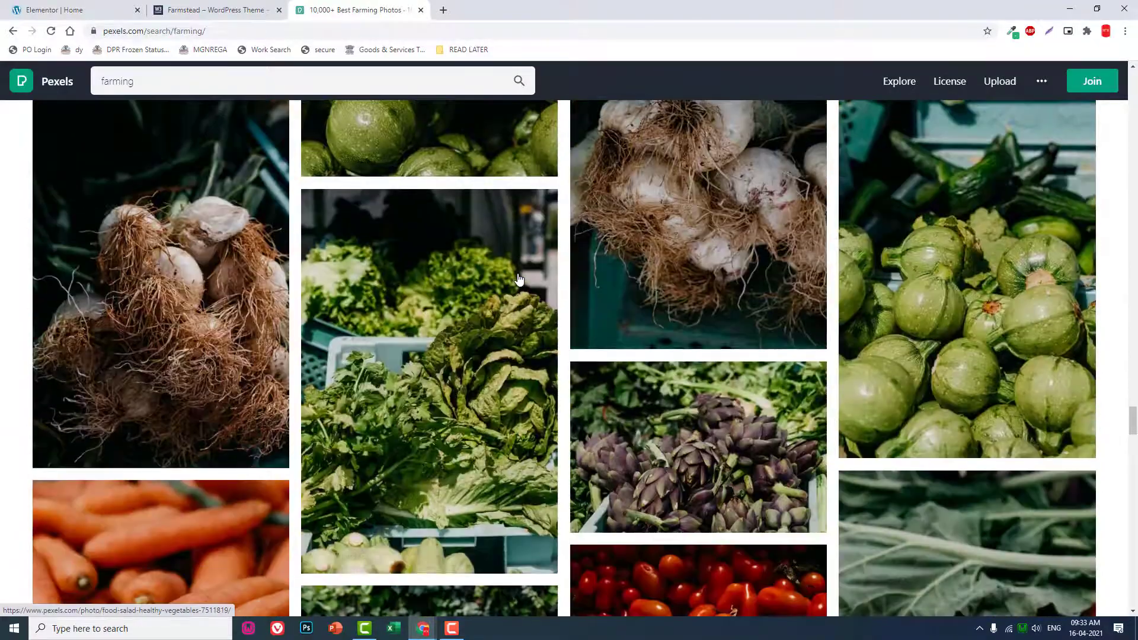
scroll(519, 280, "down", 12)
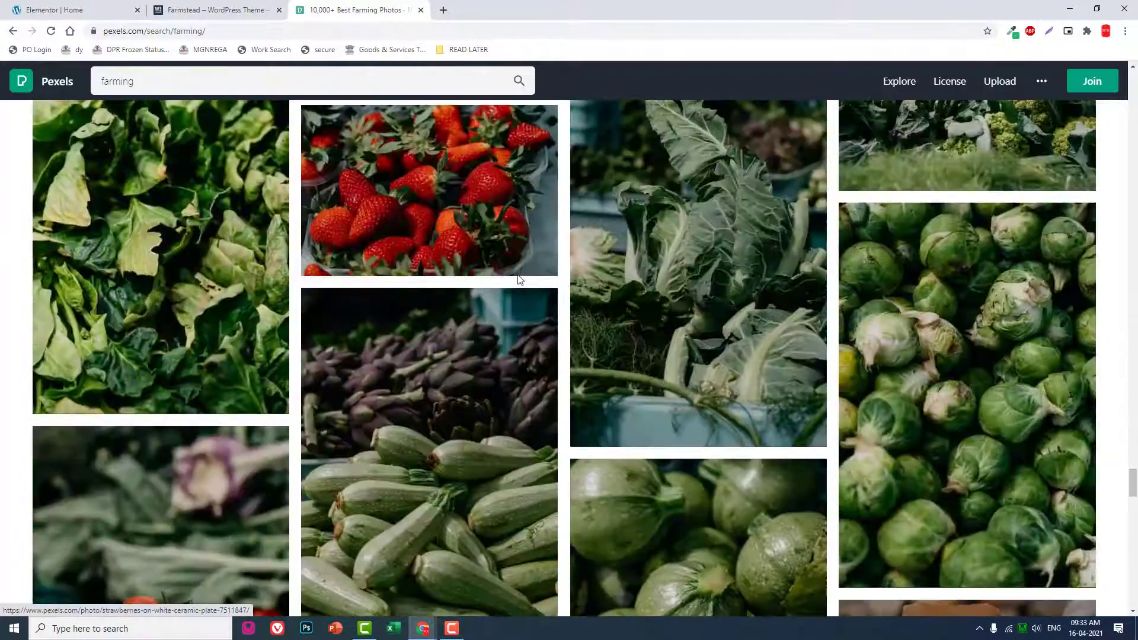
scroll(519, 279, "down", 12)
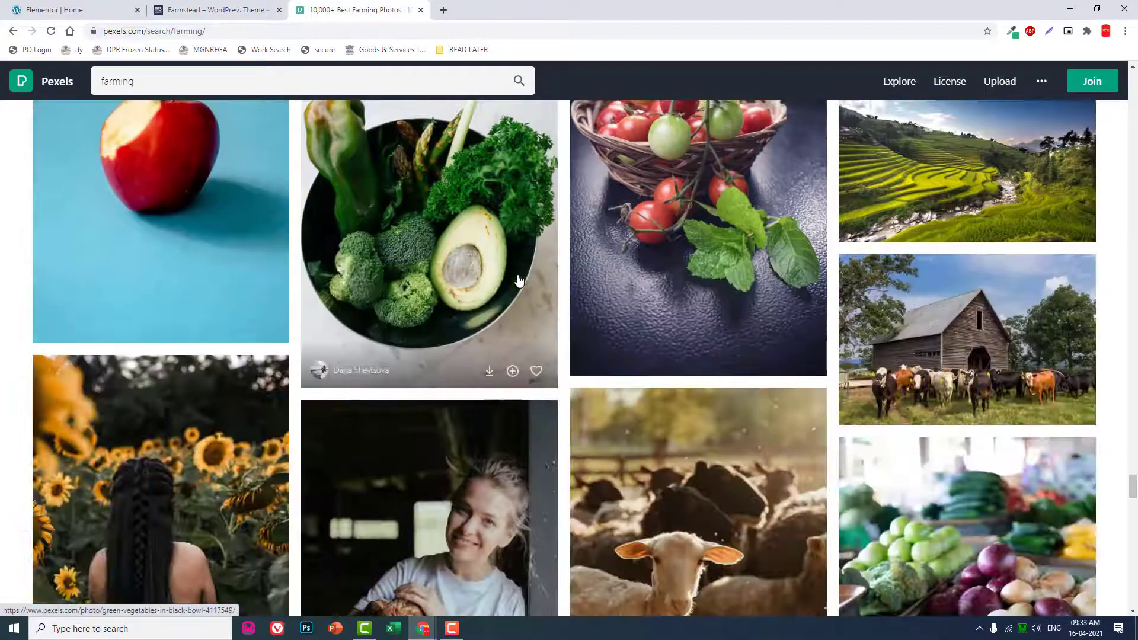
scroll(519, 280, "down", 5)
scroll(518, 280, "down", 5)
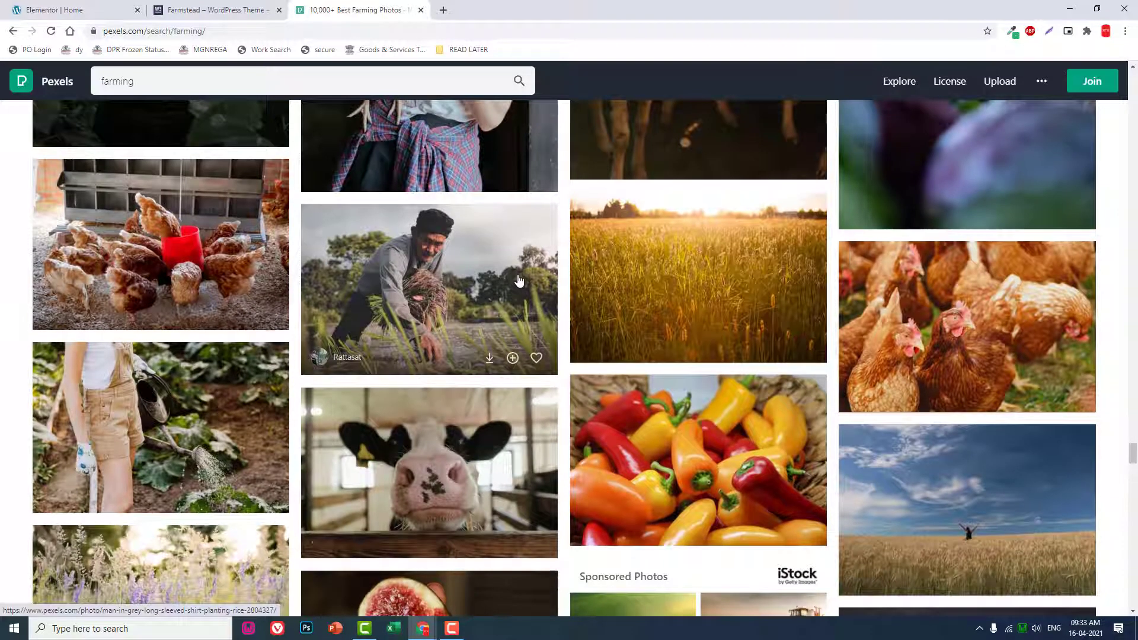
scroll(518, 280, "down", 4)
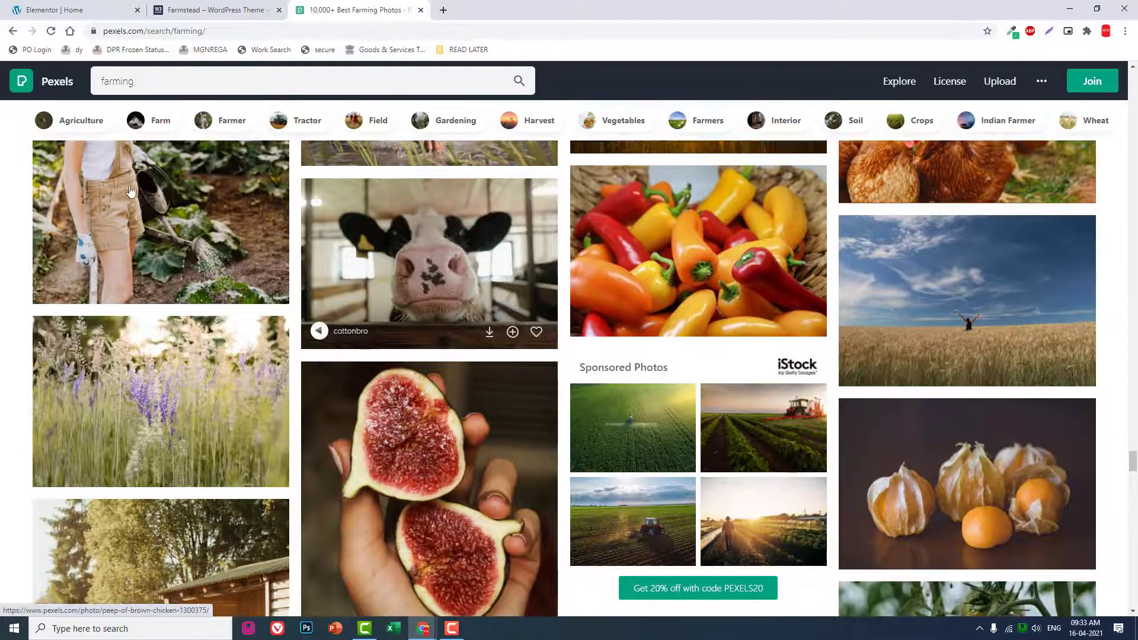
left_click(131, 261)
left_click(88, 358)
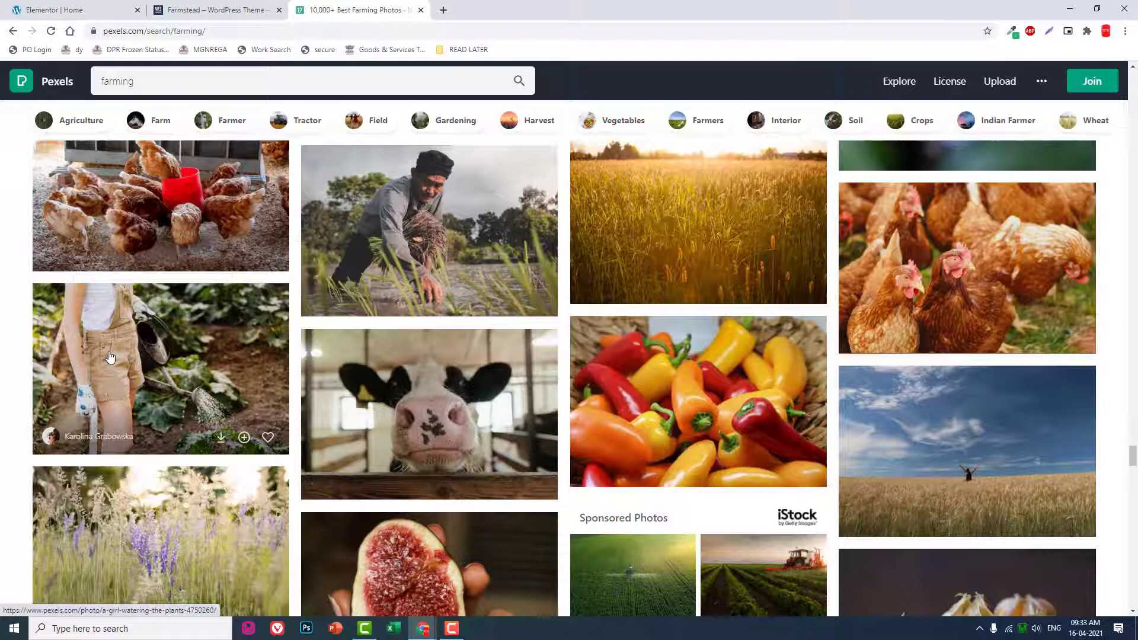
left_click(109, 350)
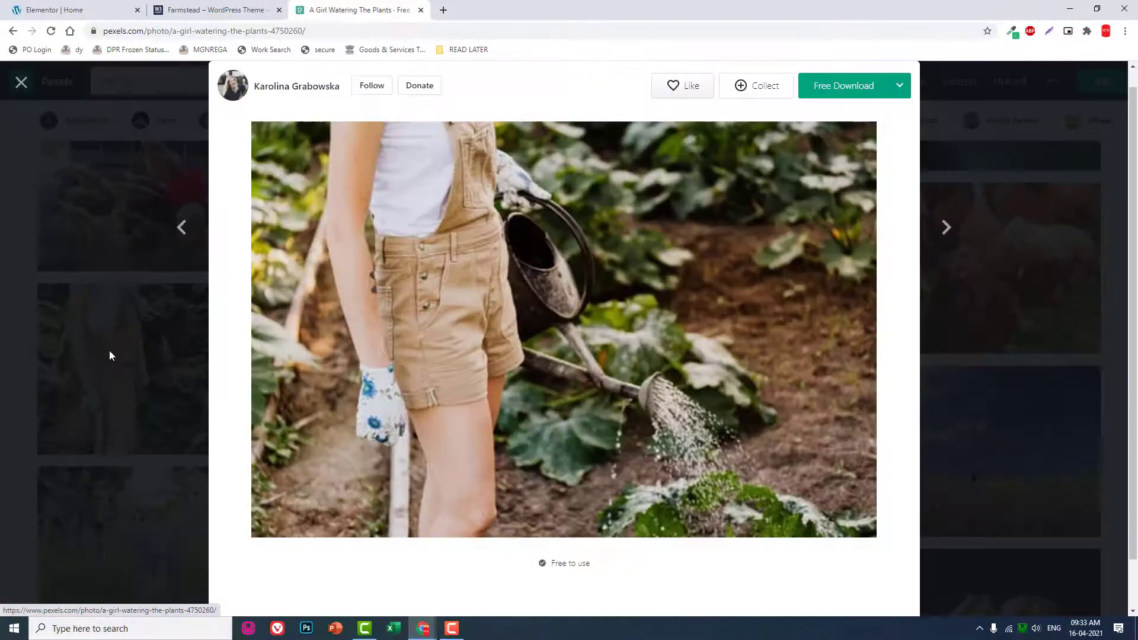
left_click(1021, 277)
Step: Scroll further and preview the photo of the woman holding a chicken
scroll(657, 303, "down", 8)
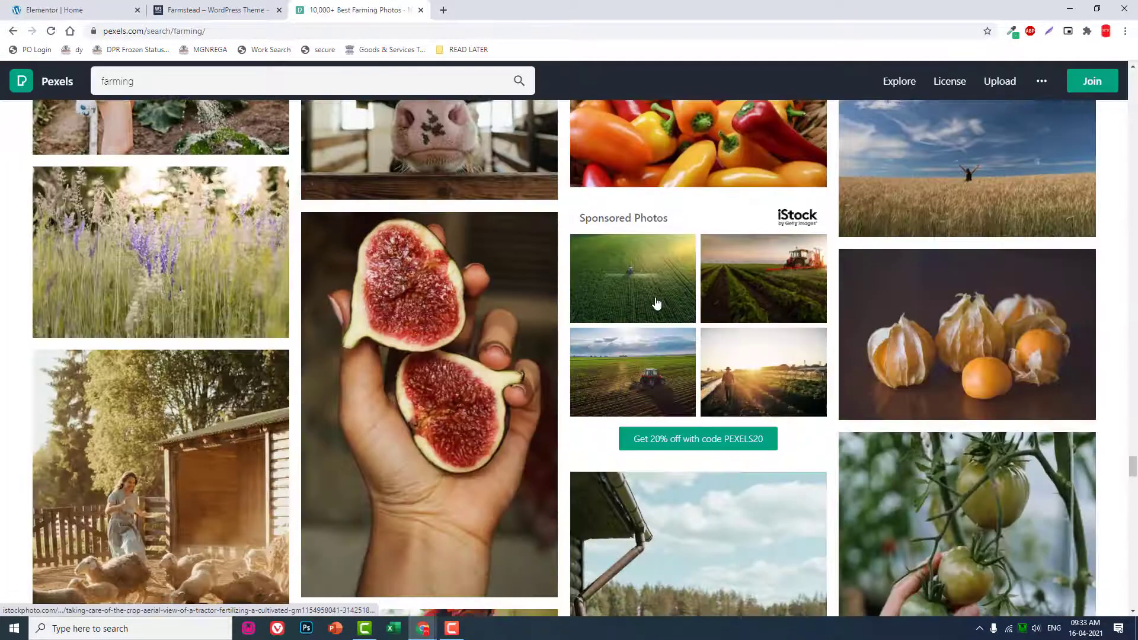
scroll(657, 303, "down", 9)
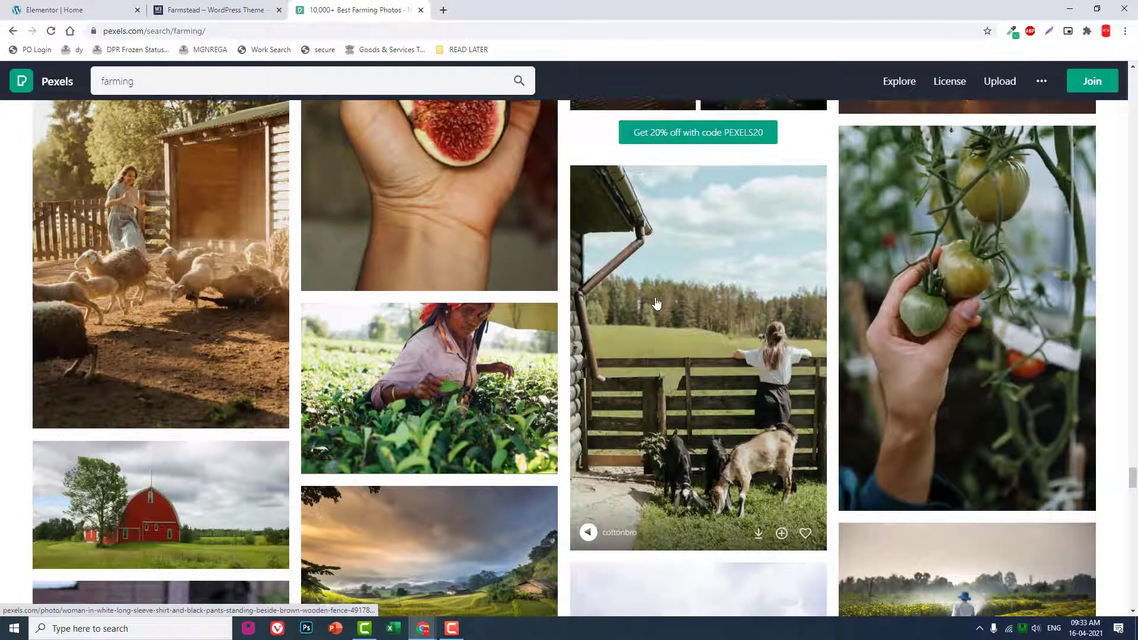
scroll(656, 303, "down", 9)
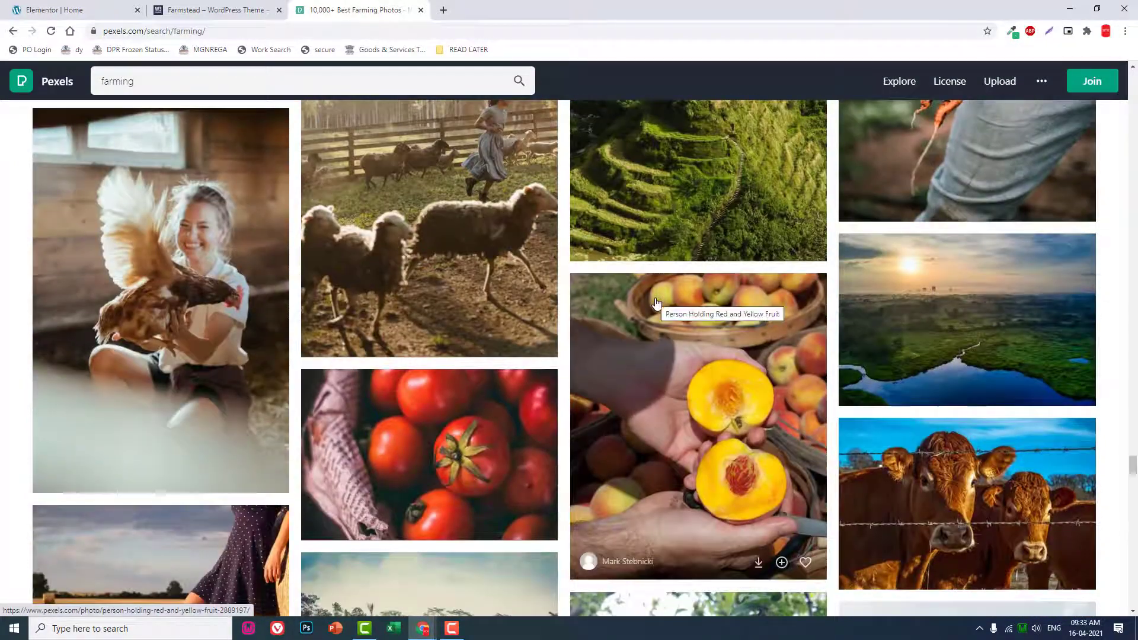
scroll(955, 293, "down", 3)
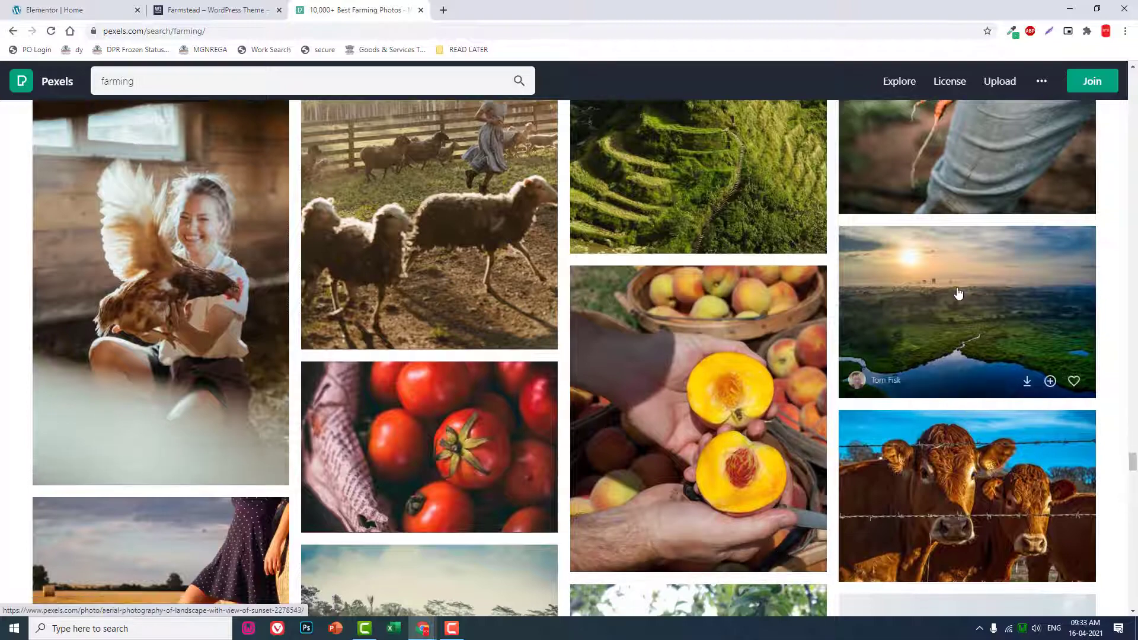
scroll(955, 293, "down", 2)
scroll(955, 292, "up", 5)
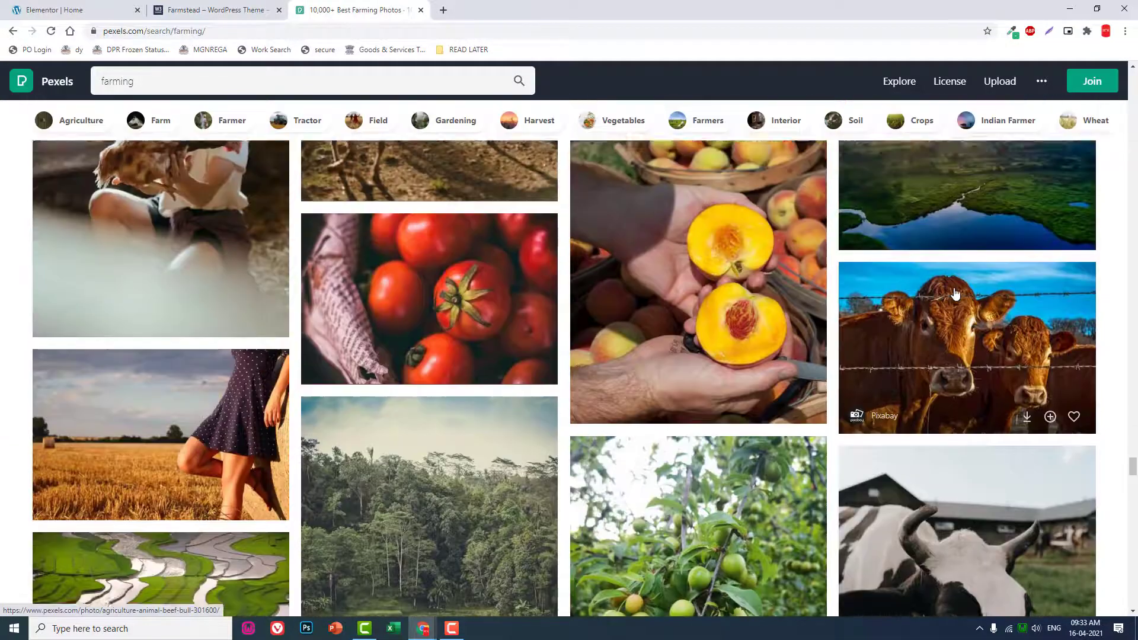
left_click(213, 250)
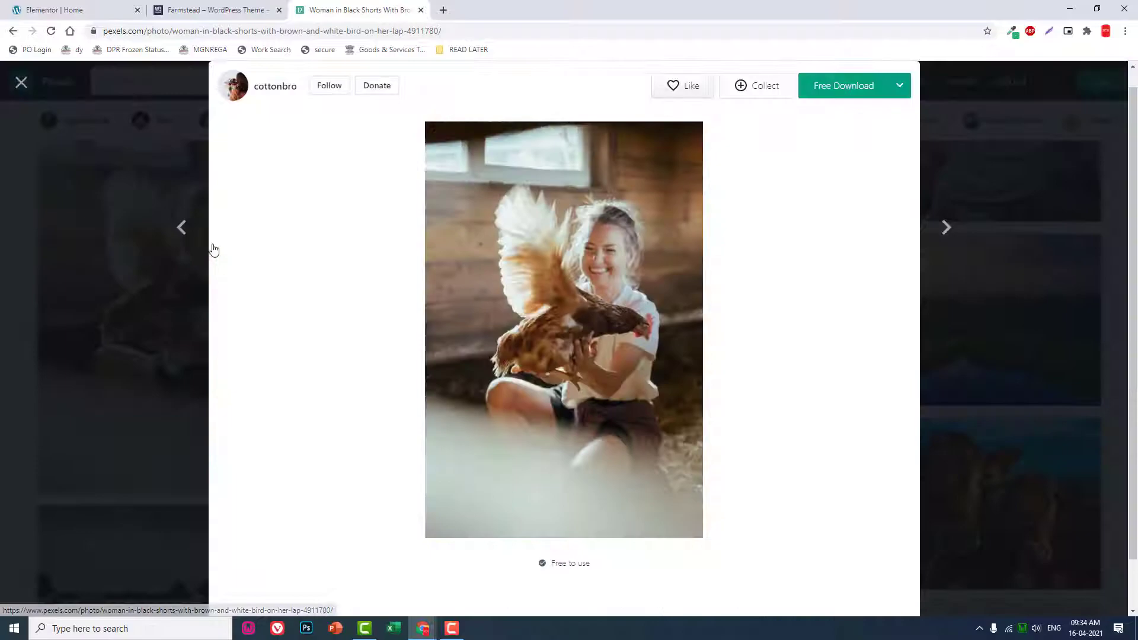
left_click(1002, 190)
Step: Keep scrolling down through the farming photo results
scroll(529, 282, "down", 6)
scroll(530, 281, "down", 8)
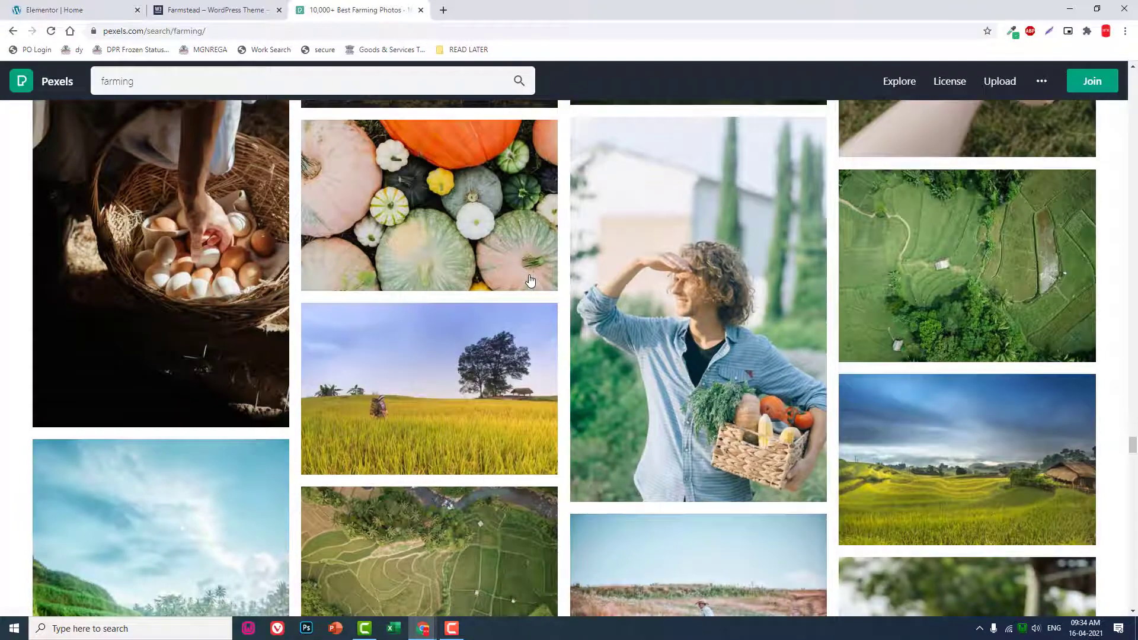
mouse_move(530, 281)
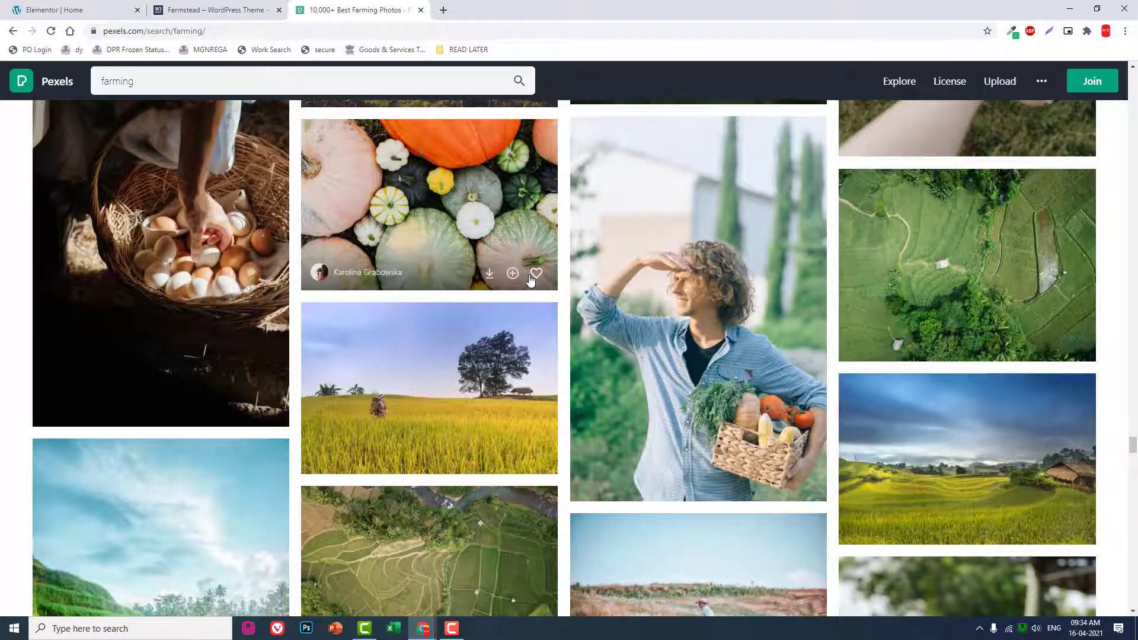
scroll(530, 280, "down", 5)
scroll(530, 280, "down", 5)
scroll(530, 281, "down", 10)
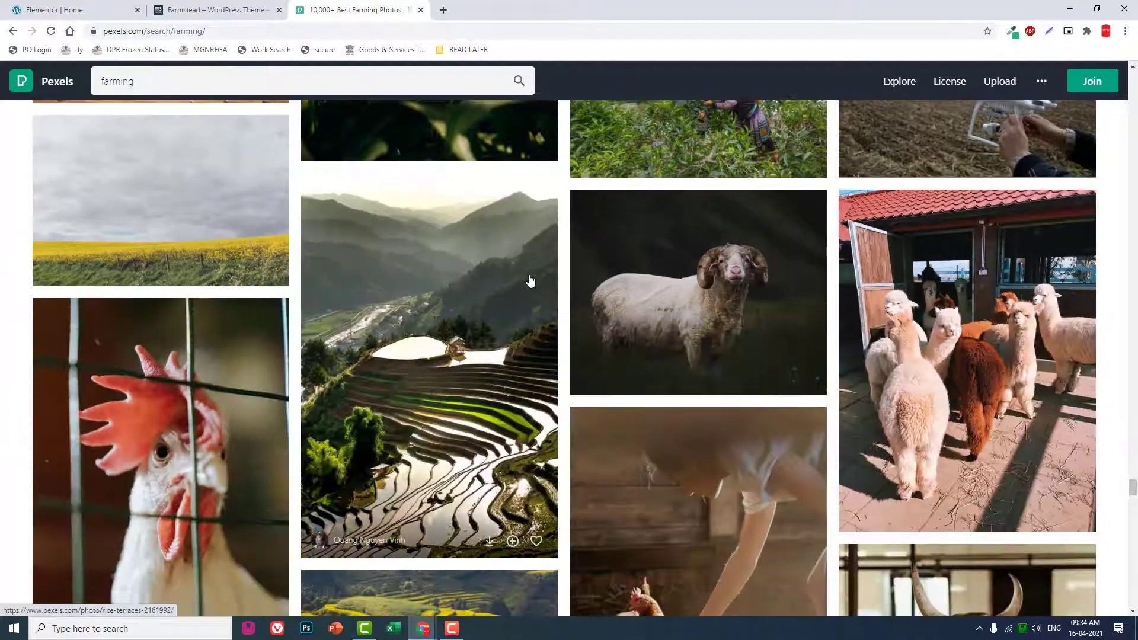
scroll(529, 280, "down", 10)
scroll(530, 280, "down", 8)
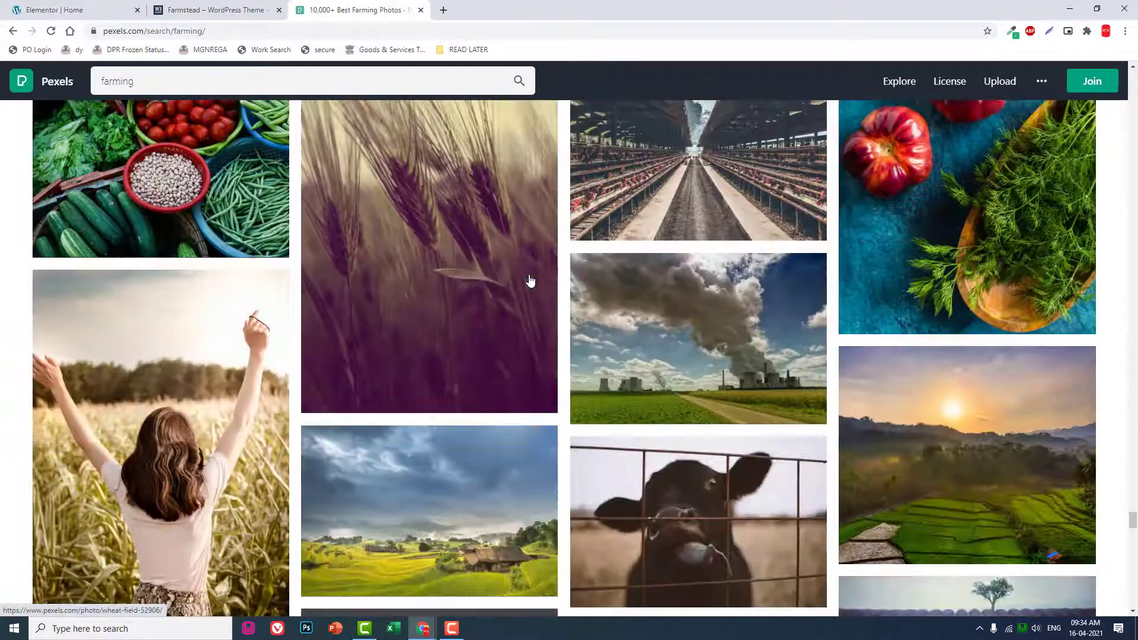
Step: Check the reference 'Why choose us' photo, then continue browsing the farming results
left_click(165, 5)
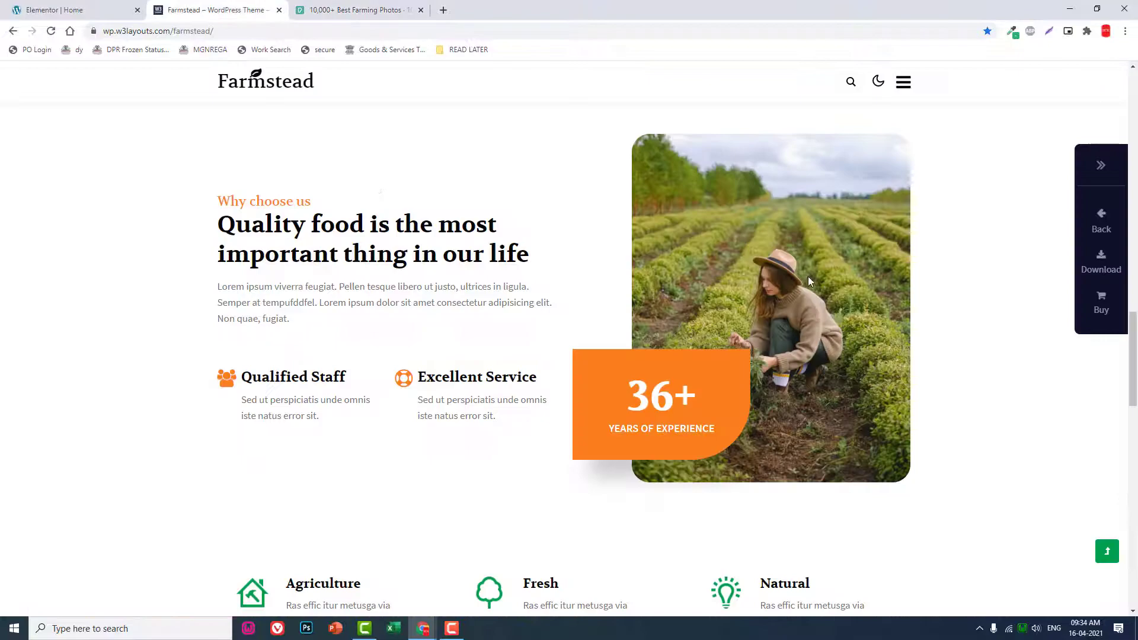
left_click(367, 8)
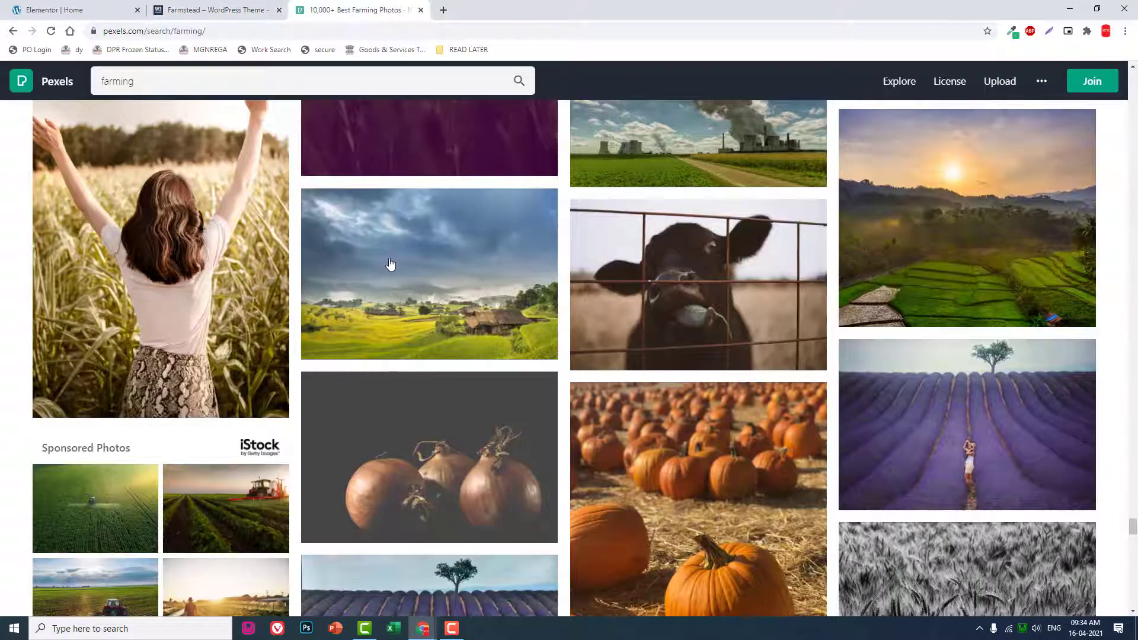
scroll(390, 264, "down", 10)
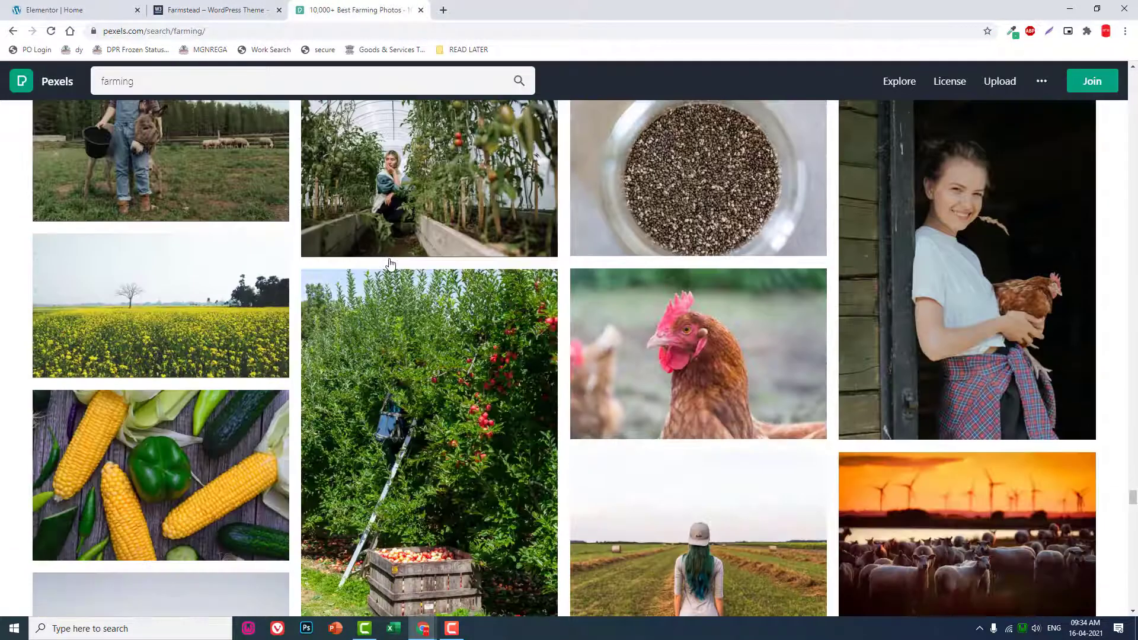
scroll(390, 264, "up", 2)
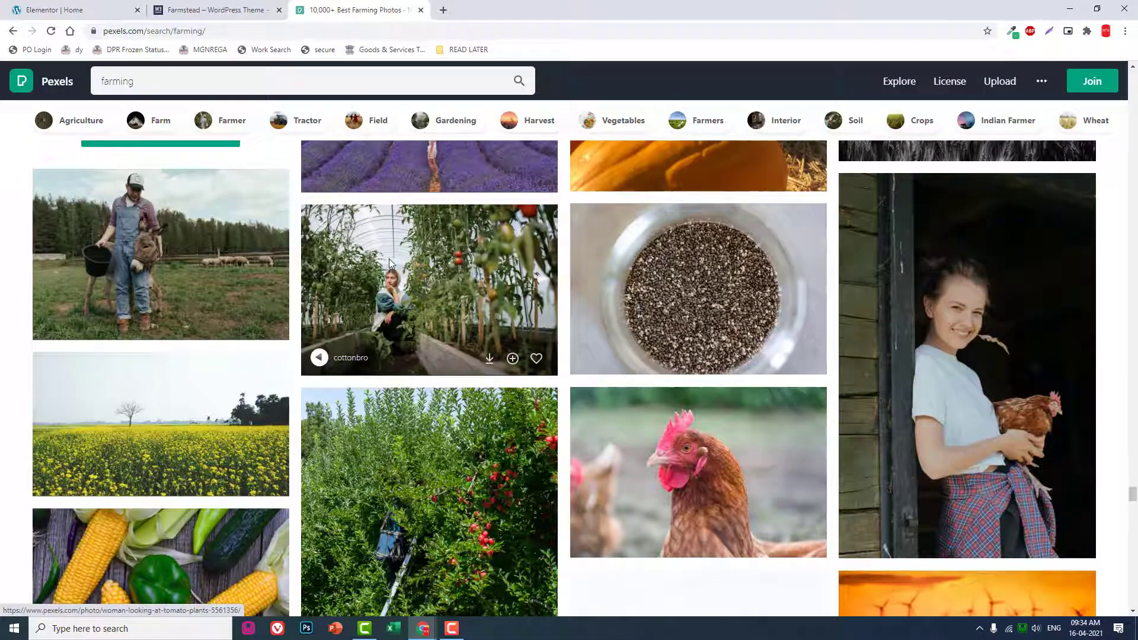
scroll(505, 270, "down", 4)
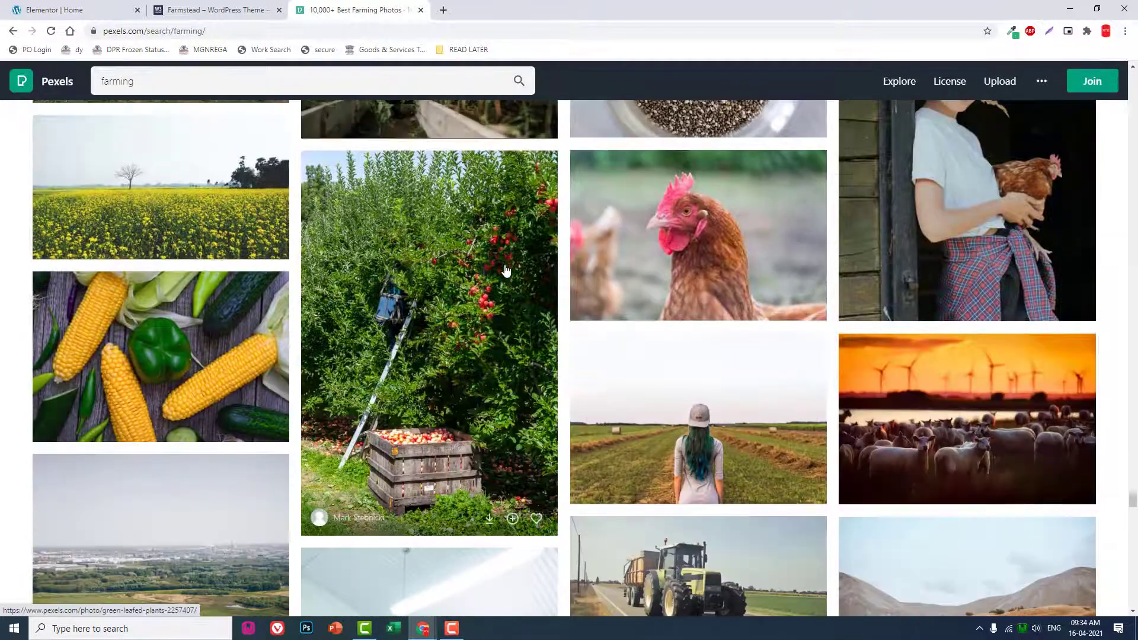
scroll(506, 271, "down", 7)
scroll(506, 271, "down", 15)
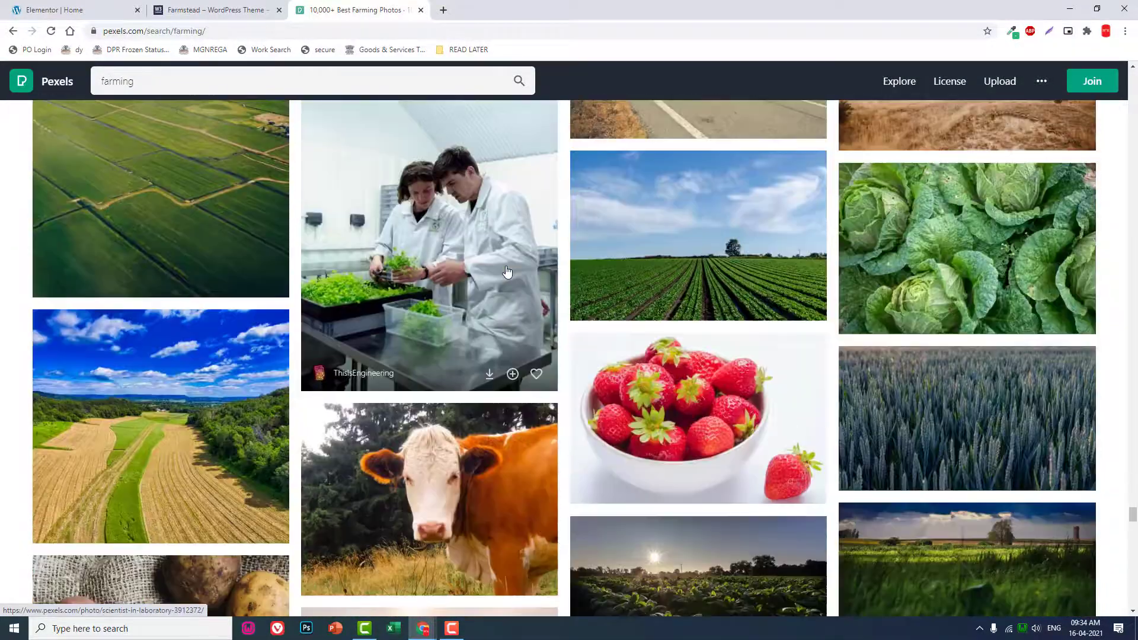
scroll(508, 270, "down", 10)
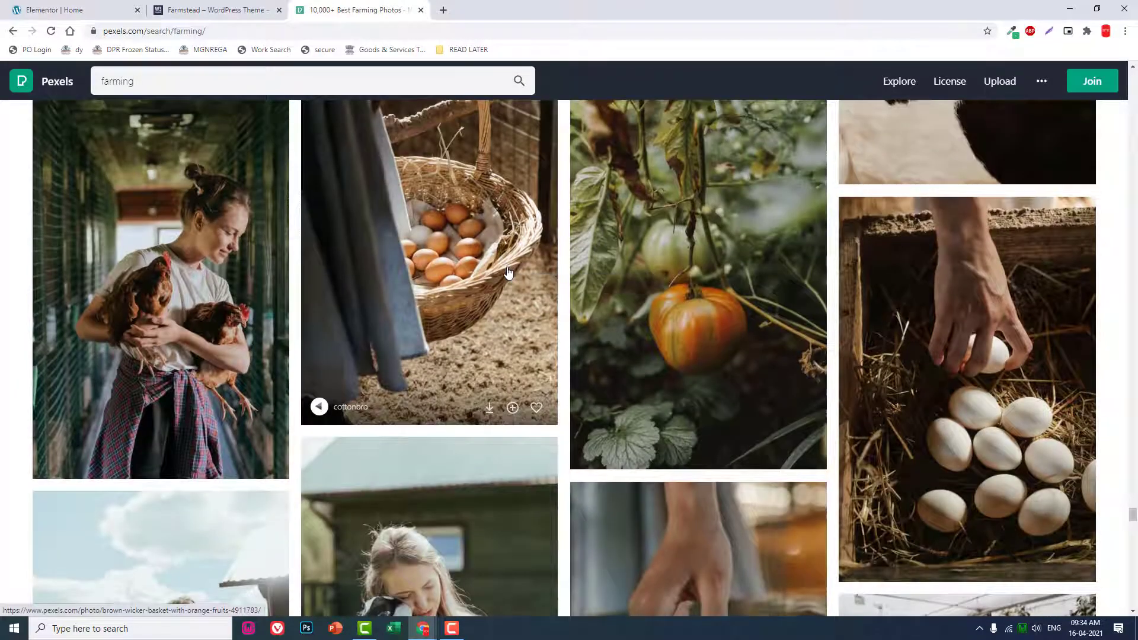
scroll(508, 272, "down", 5)
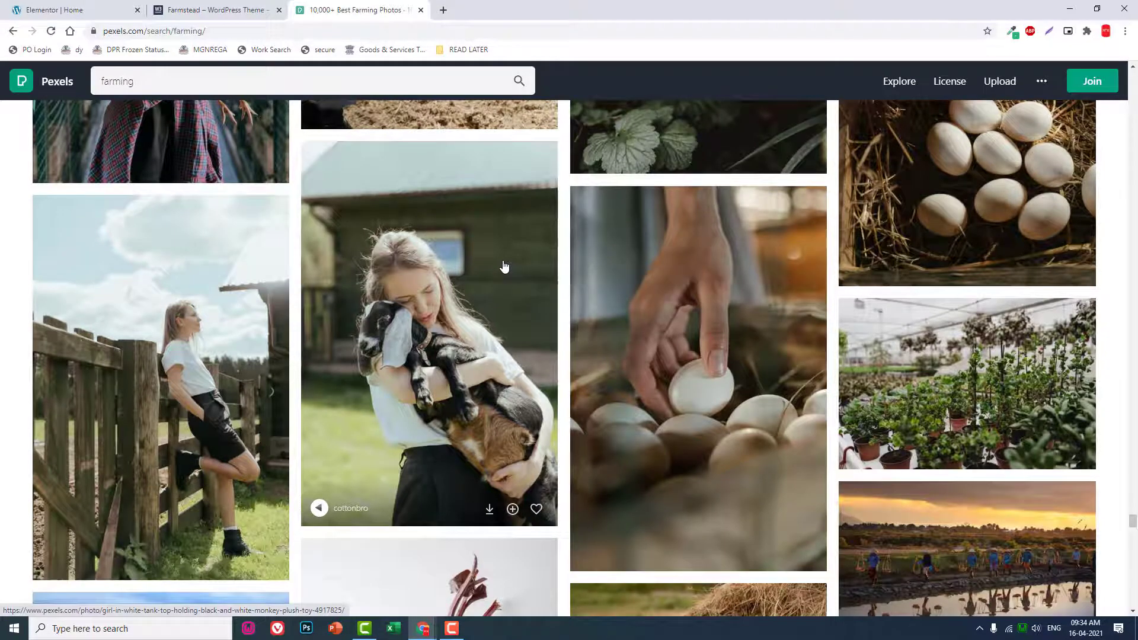
scroll(507, 269, "down", 8)
scroll(505, 268, "down", 4)
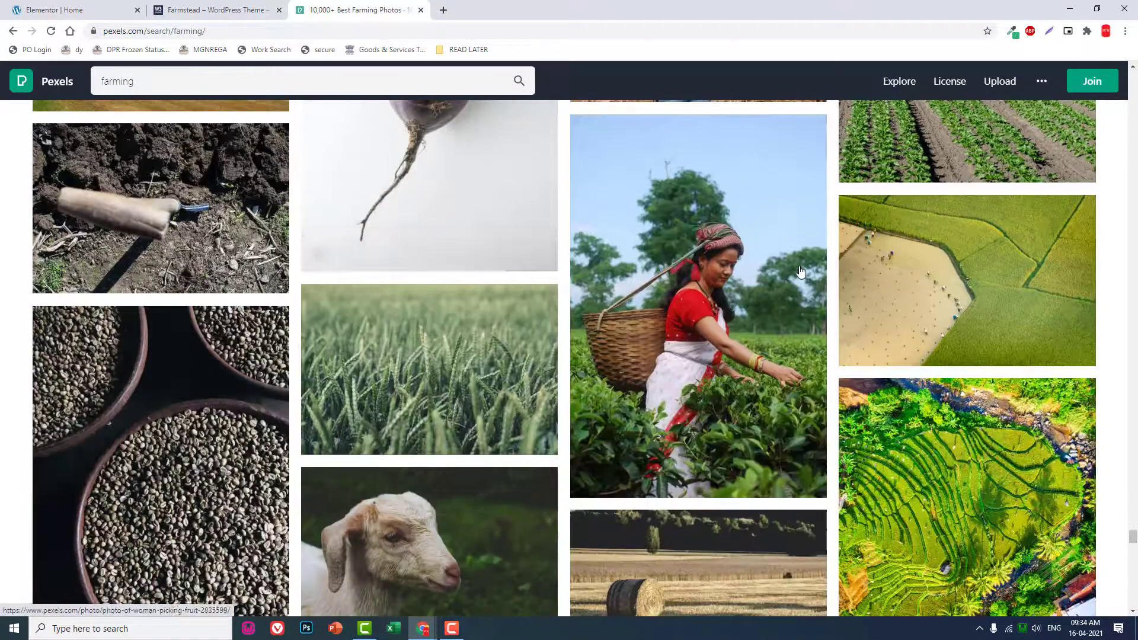
Step: Download the tea-picking woman photo from Pexels at the Small 640 x 956 size
left_click(765, 226)
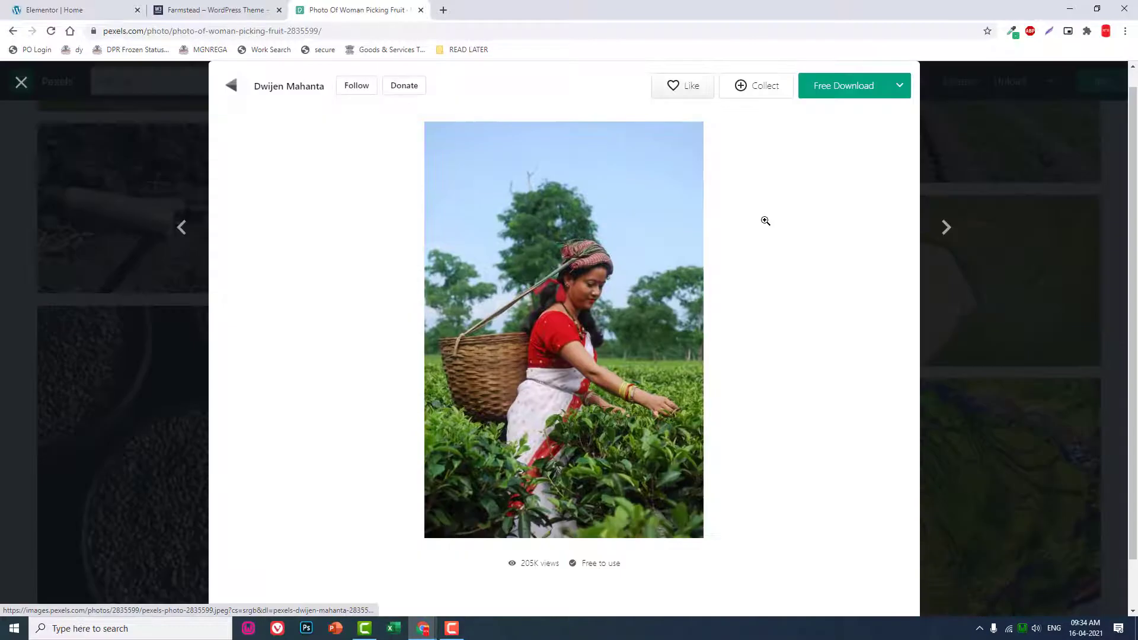
left_click(901, 89)
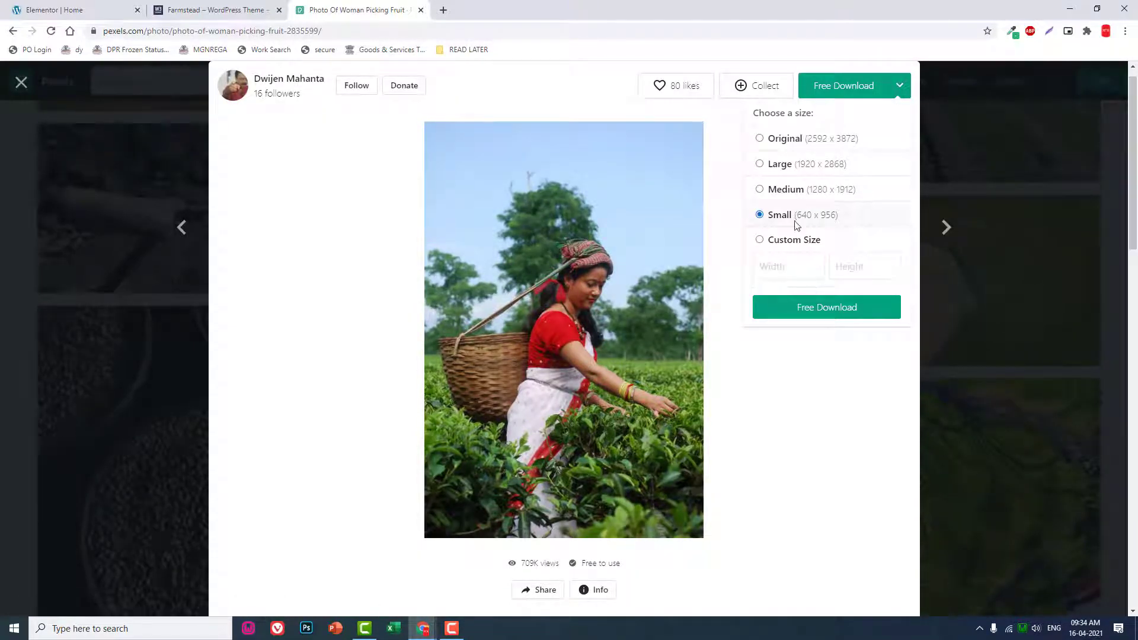
left_click(812, 313)
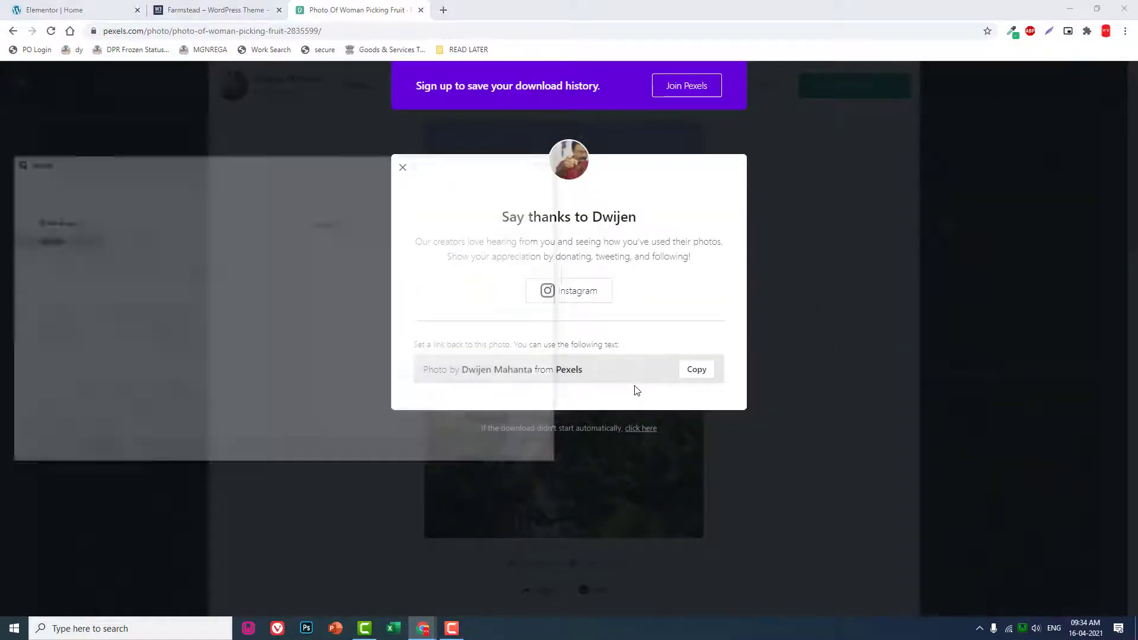
left_click(467, 452)
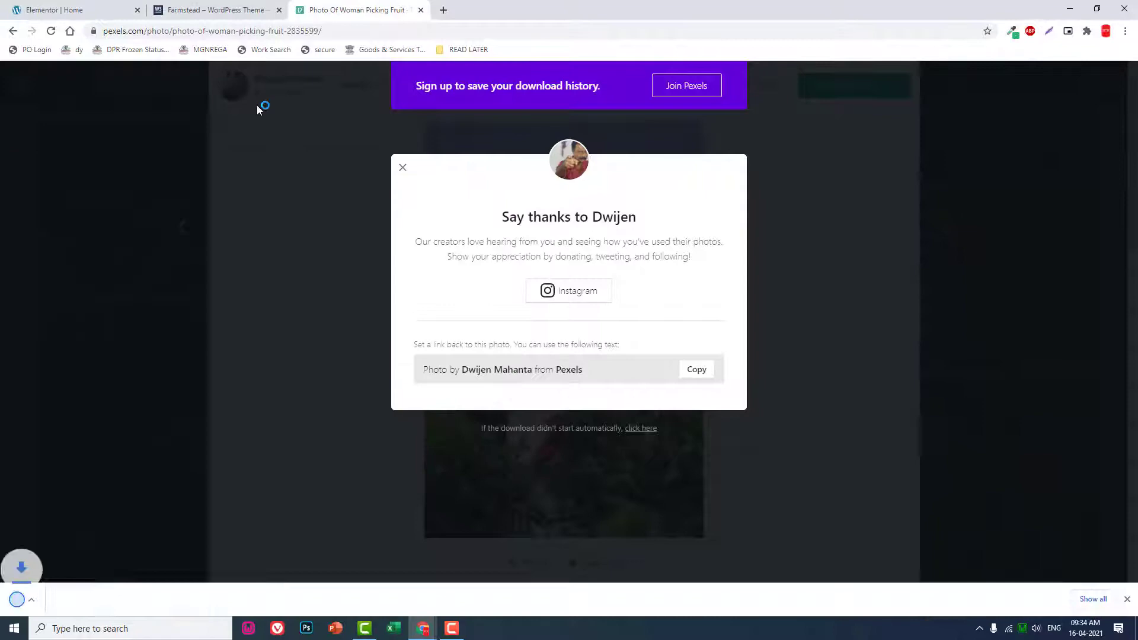
left_click(205, 9)
Step: Upload the downloaded tea-picker jpg and insert it into the Image widget beside 'Why choose us'
left_click(117, 10)
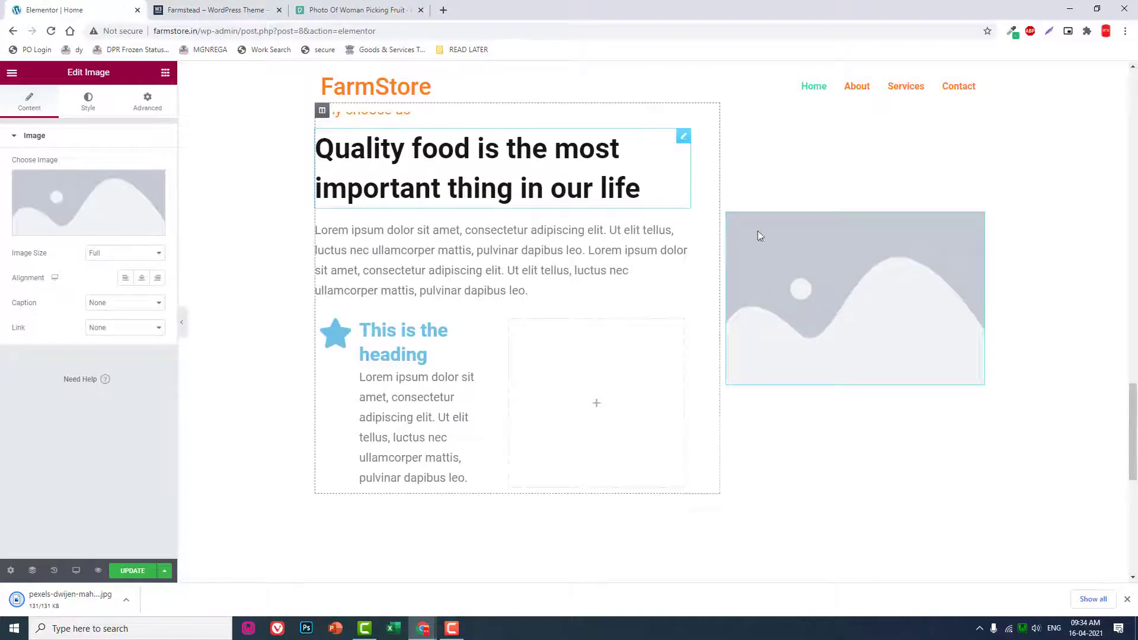
left_click(135, 189)
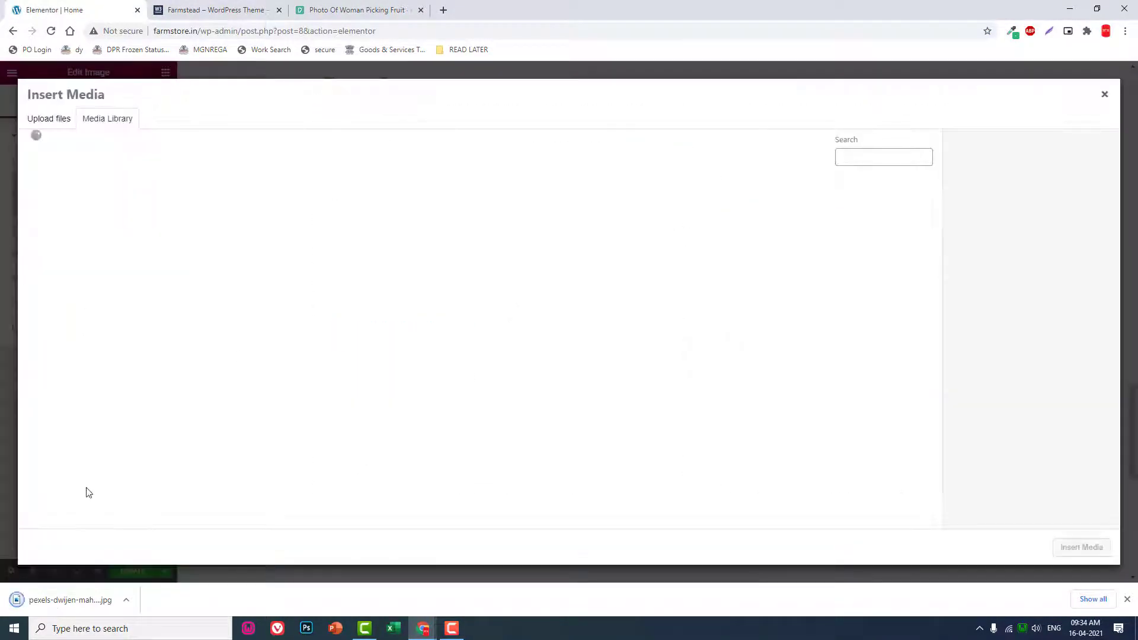
left_click_drag(66, 599, 302, 393)
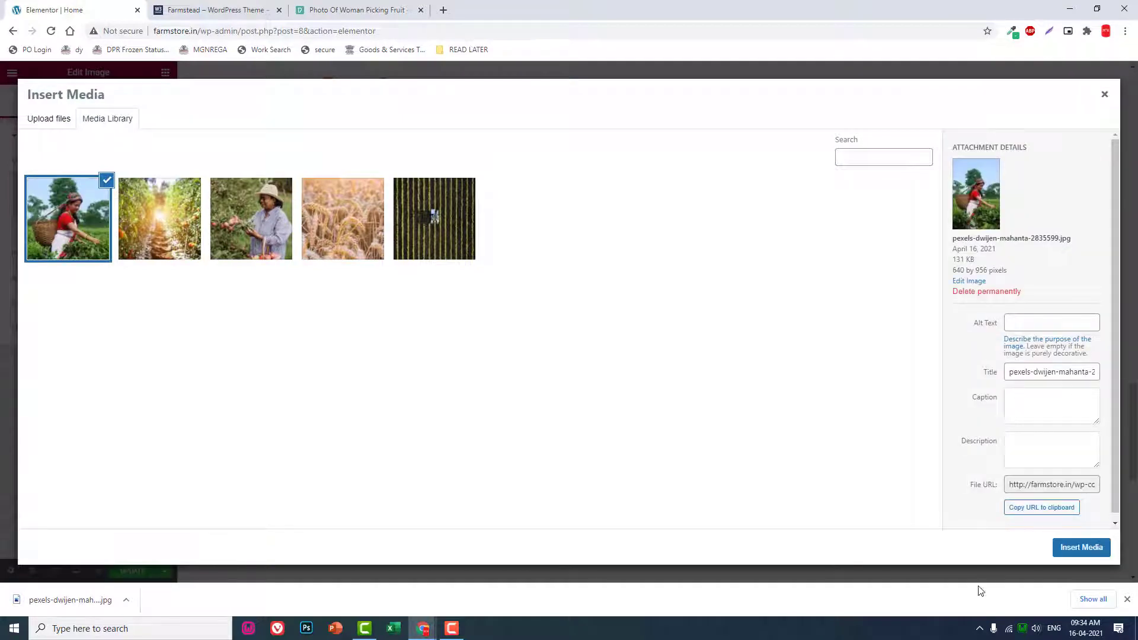
left_click(1103, 548)
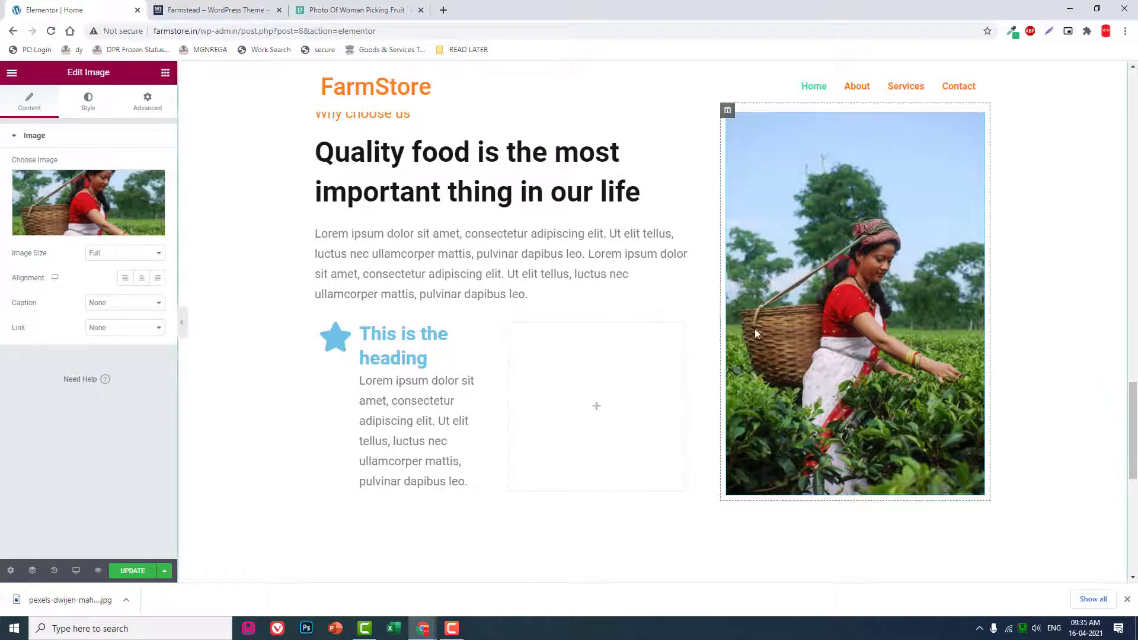
scroll(755, 328, "up", 2)
Step: Give the tea-picker photo a 30 px border radius on all linked corners
left_click(250, 9)
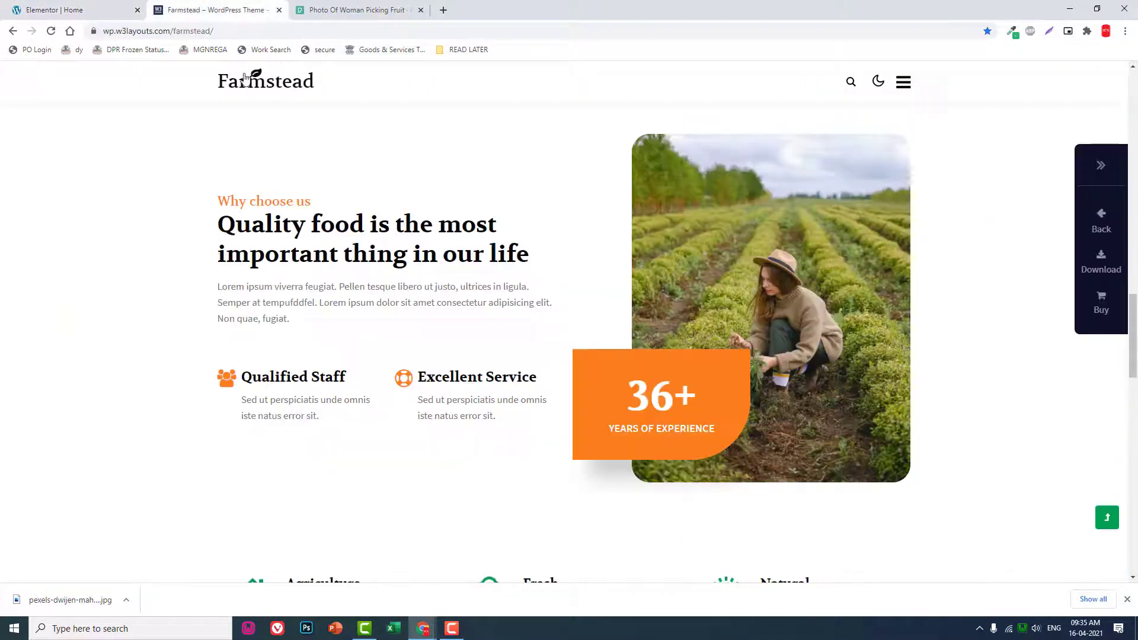
left_click(28, 7)
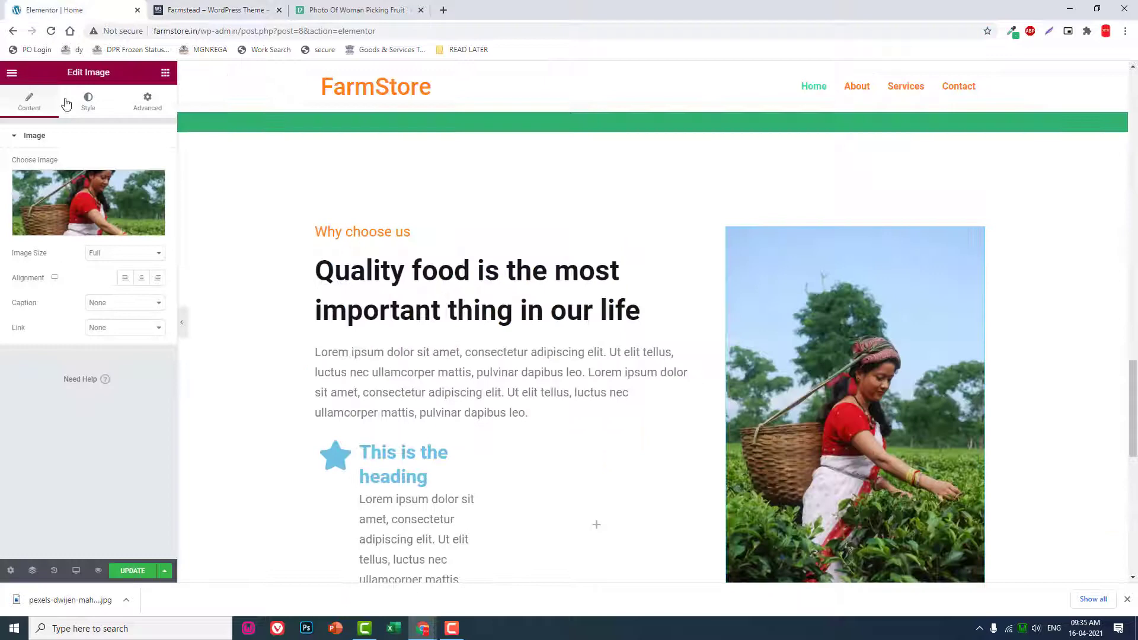
left_click(83, 102)
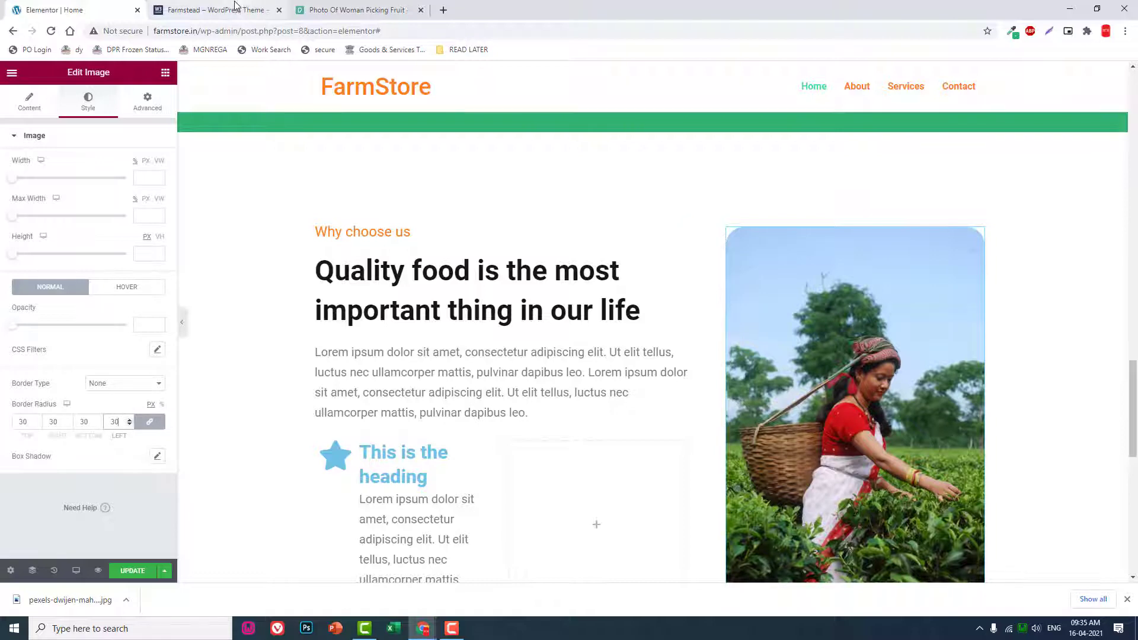
left_click(214, 10)
left_click(37, 5)
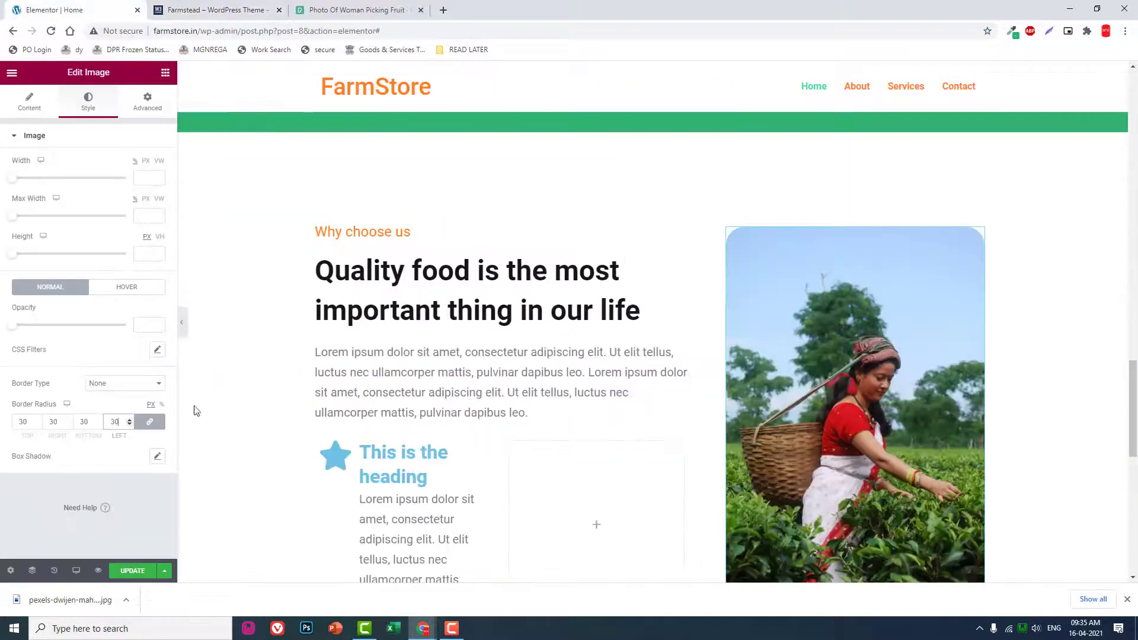
Step: Hide the editing panel and scroll the page preview to check the rounded photo
left_click(183, 323)
scroll(297, 352, "down", 3)
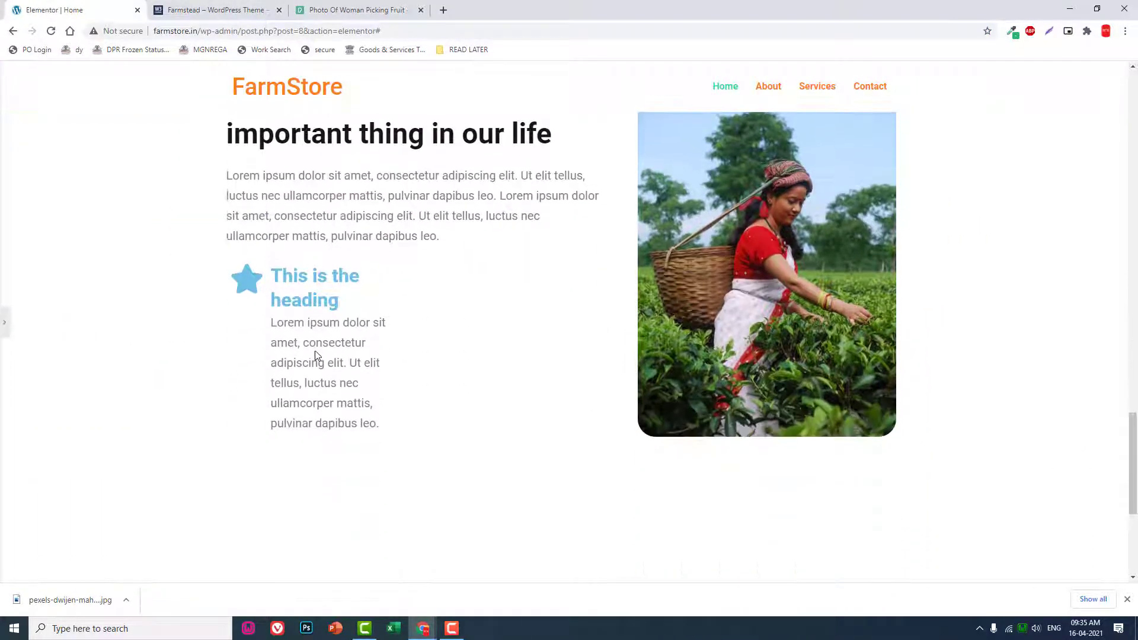
scroll(315, 354, "up", 2)
scroll(699, 350, "up", 1)
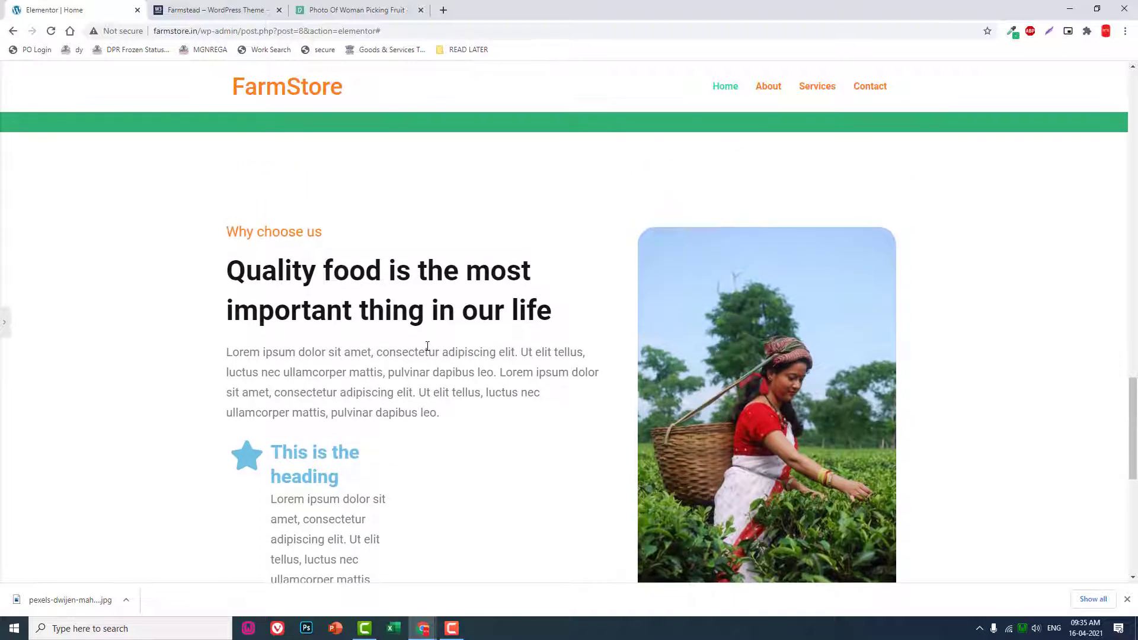
scroll(391, 343, "down", 1)
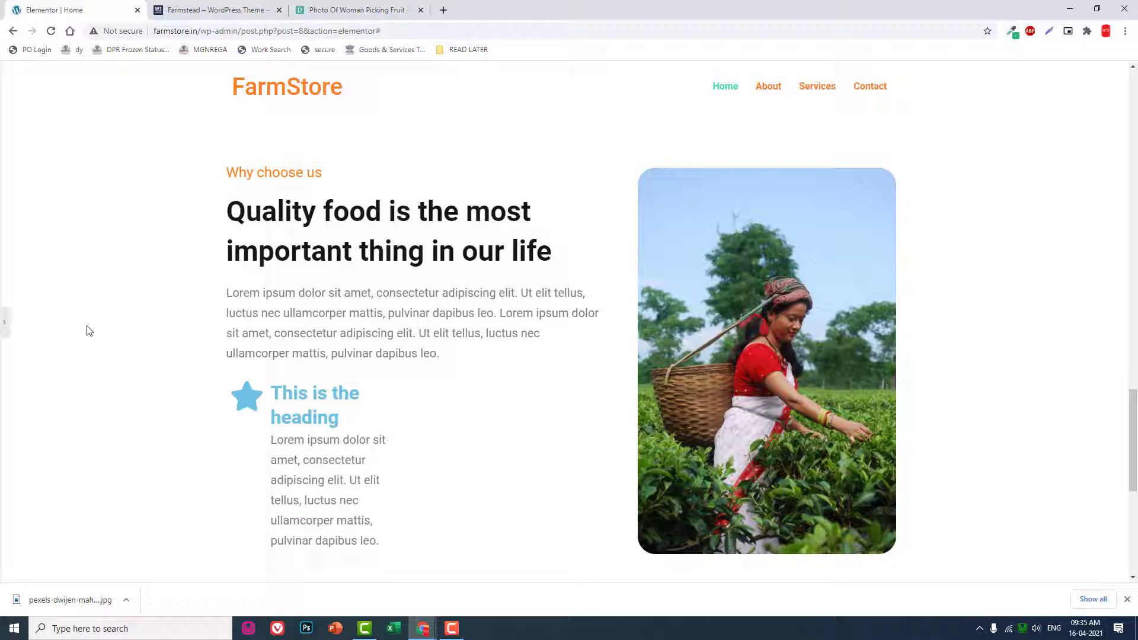
Step: Copy the orange #FB811E from the Farmstead experience box with ColorZilla's picker
left_click(3, 323)
scroll(546, 354, "down", 2)
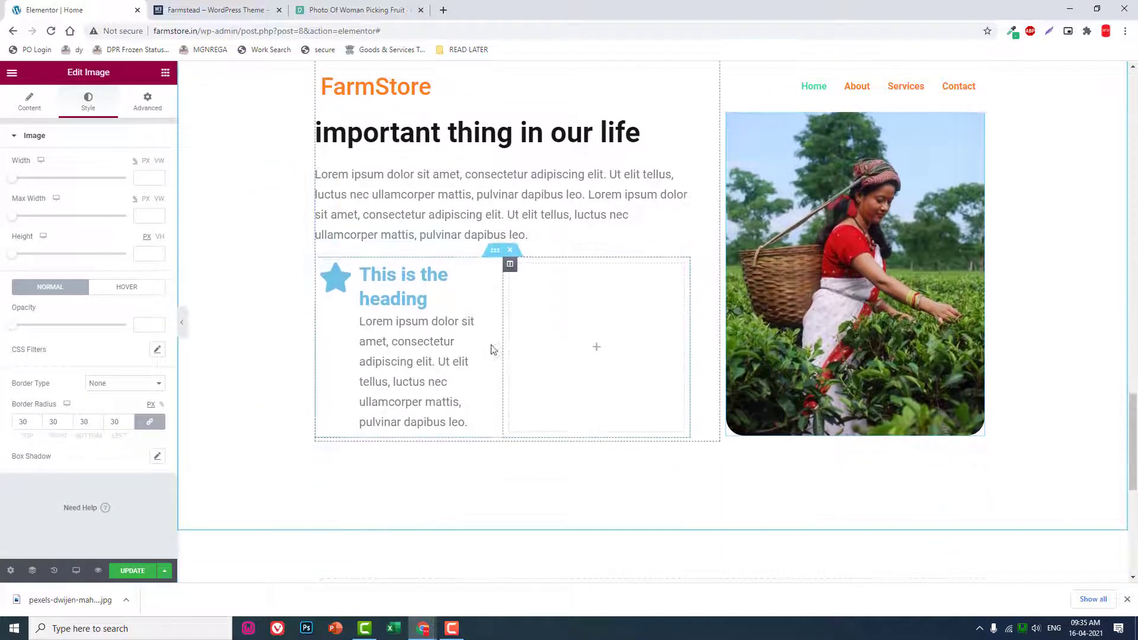
left_click(196, 9)
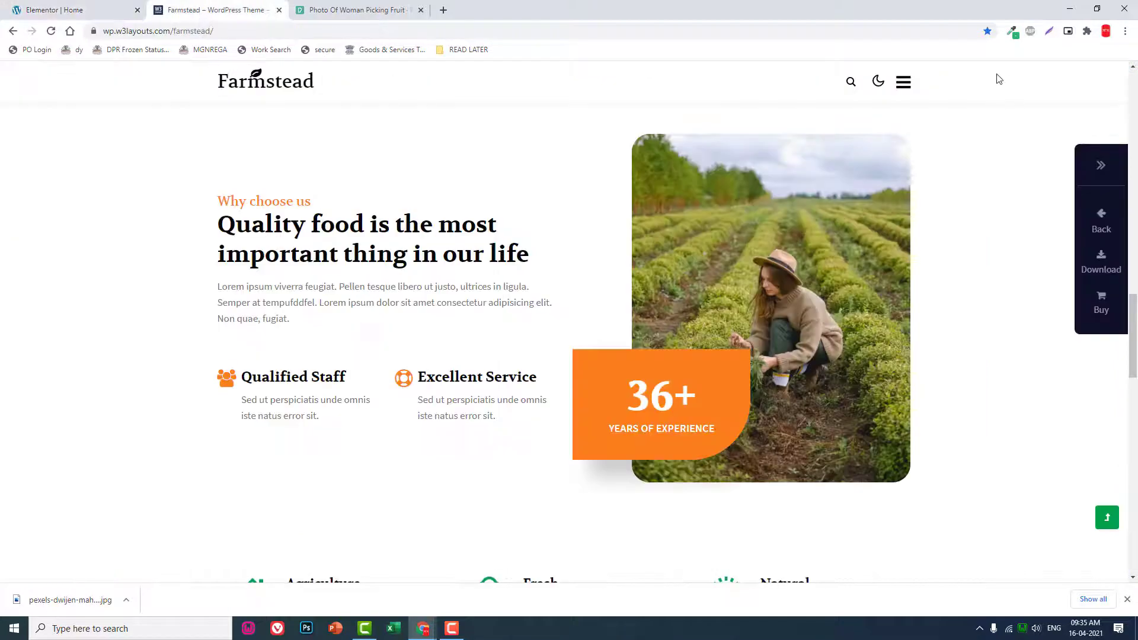
left_click(1015, 37)
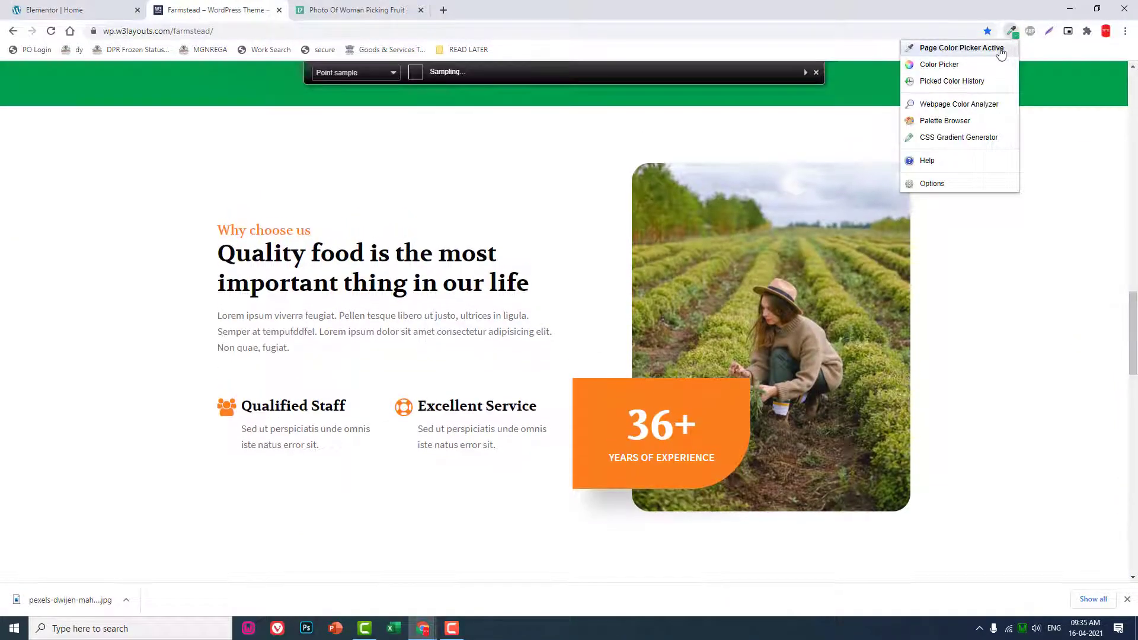
left_click(617, 394)
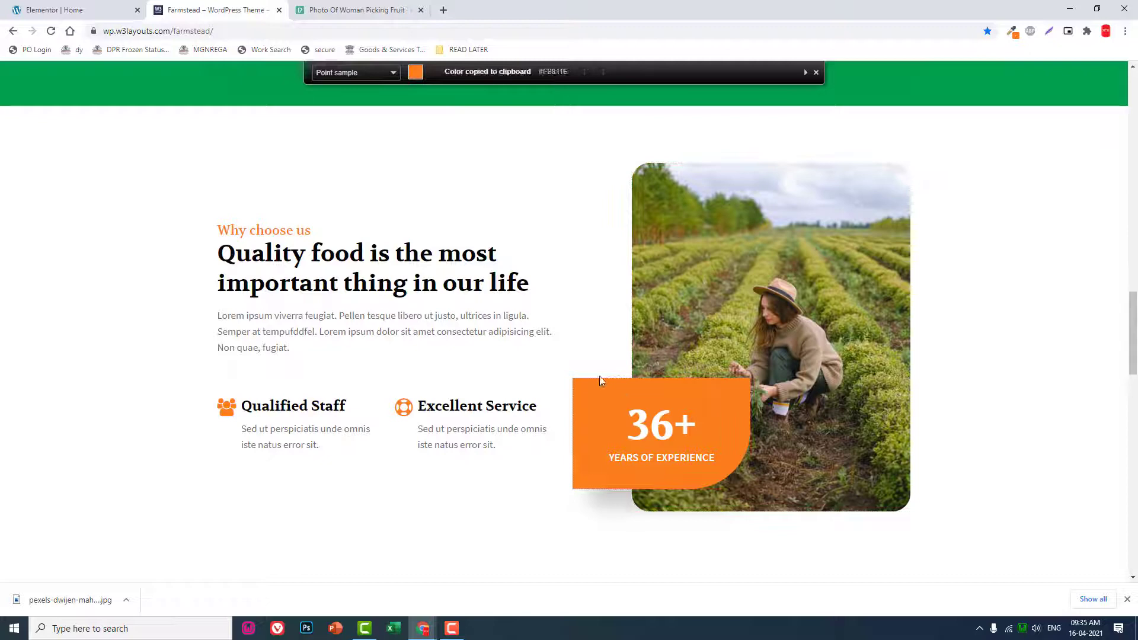
left_click(48, 9)
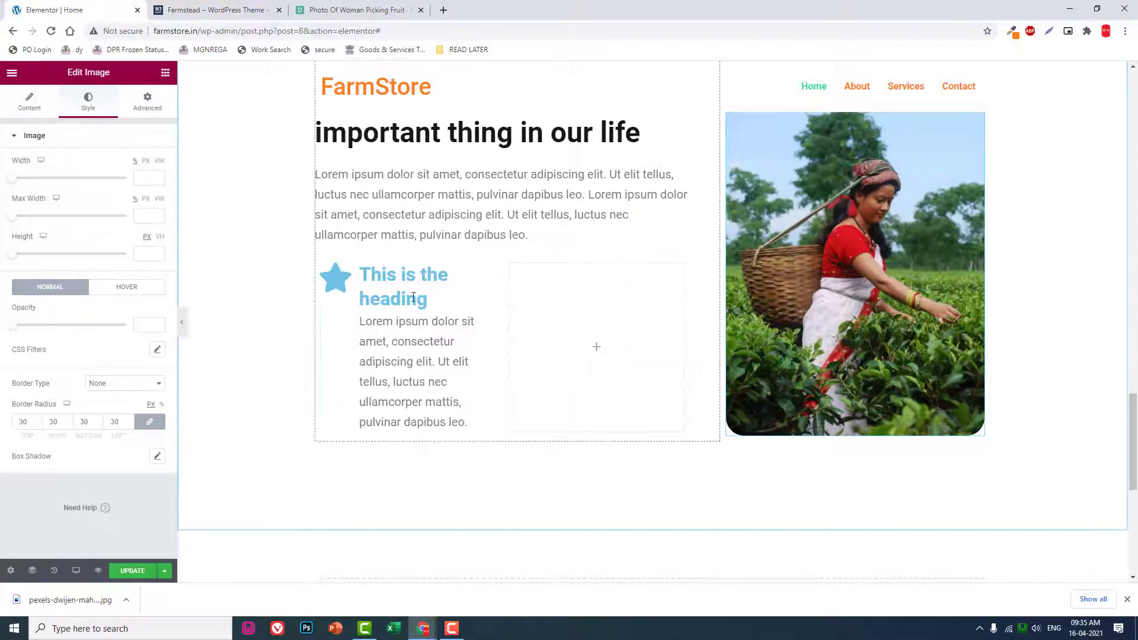
Step: Paste #FB811E as the icon box's star icon Primary Color
left_click(402, 271)
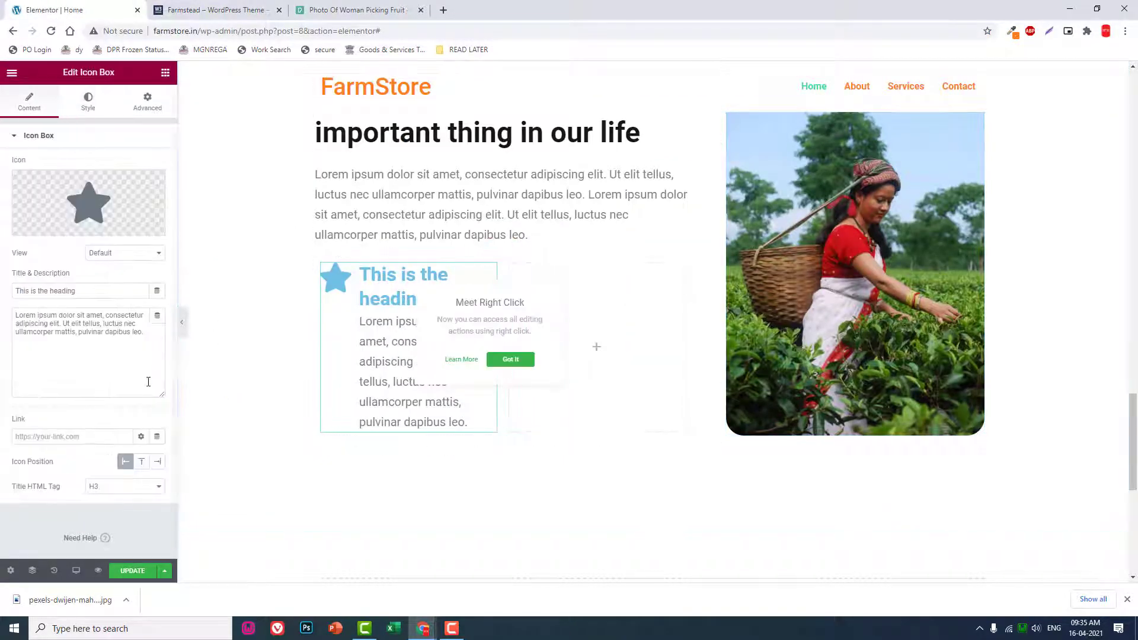
left_click(99, 113)
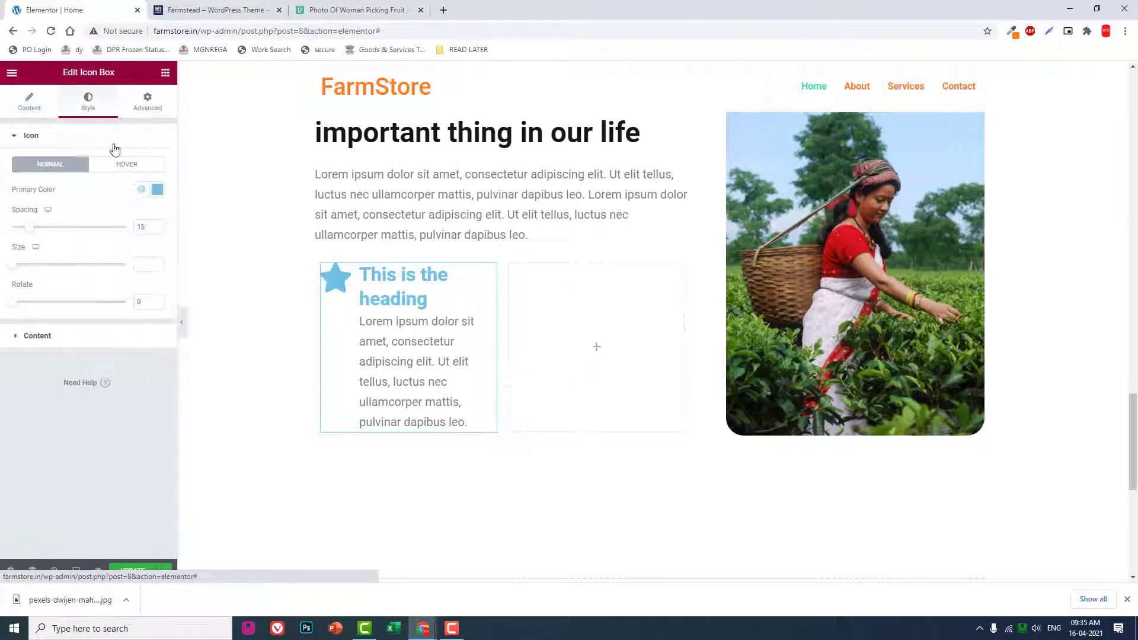
left_click(157, 189)
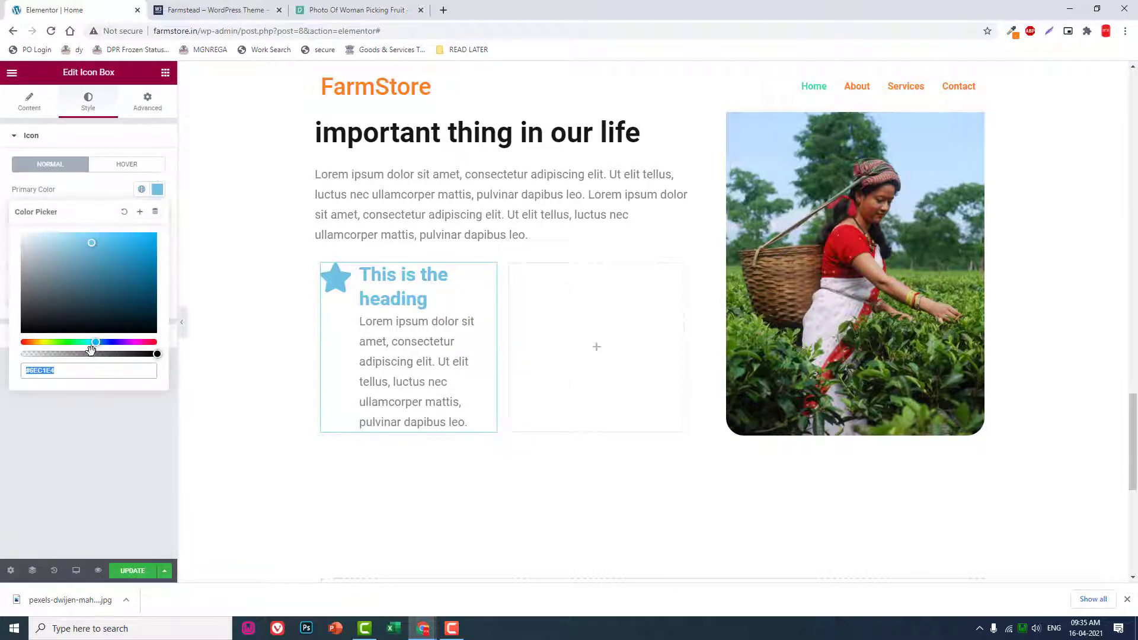
key("ctrl+v")
left_click(41, 463)
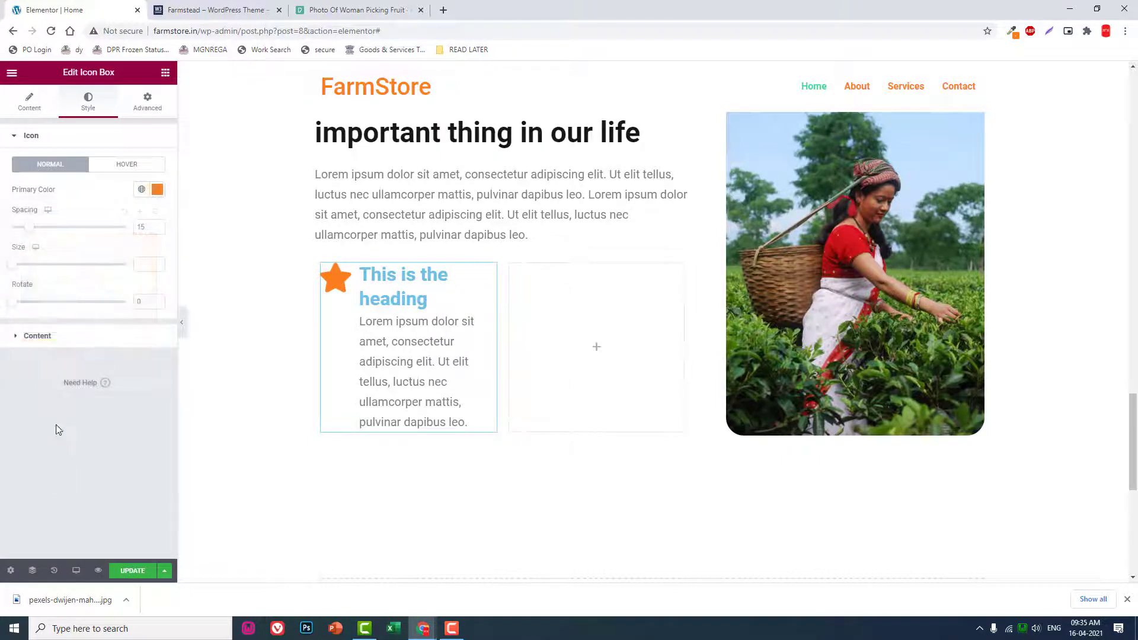
left_click(71, 343)
Step: Set the icon box Title Color to near-black #17191A
left_click(214, 10)
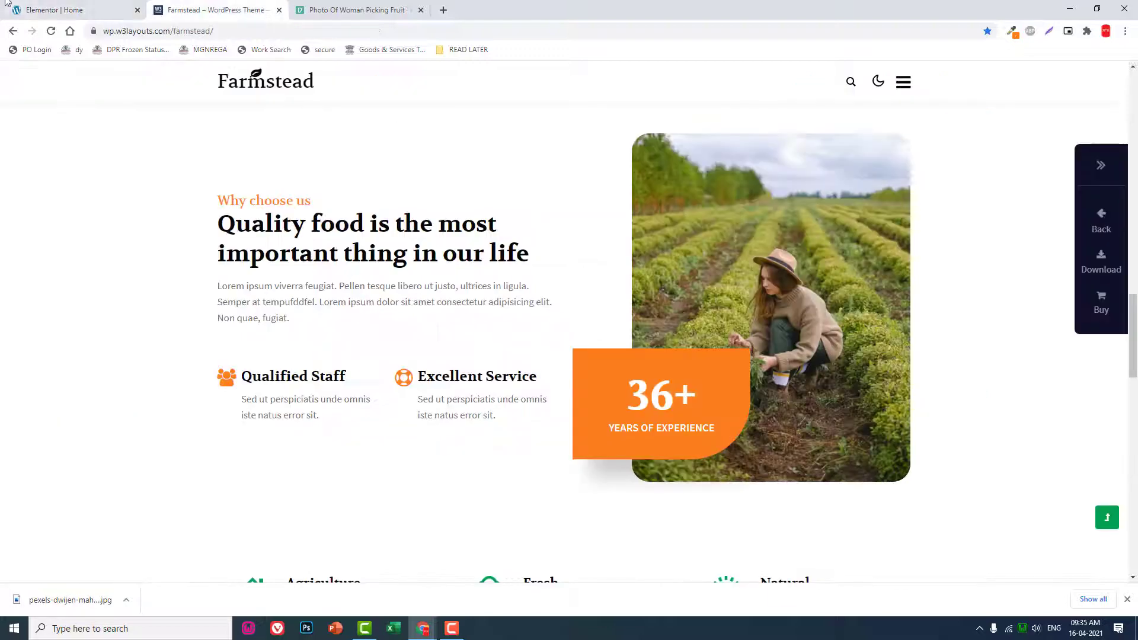
left_click(53, 10)
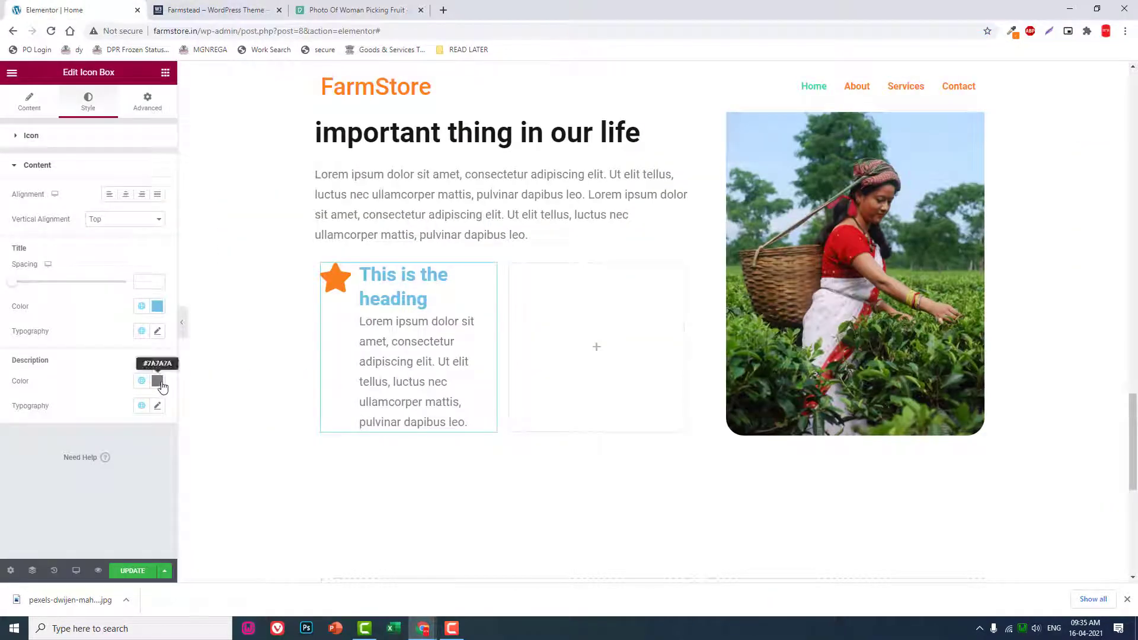
left_click(157, 308)
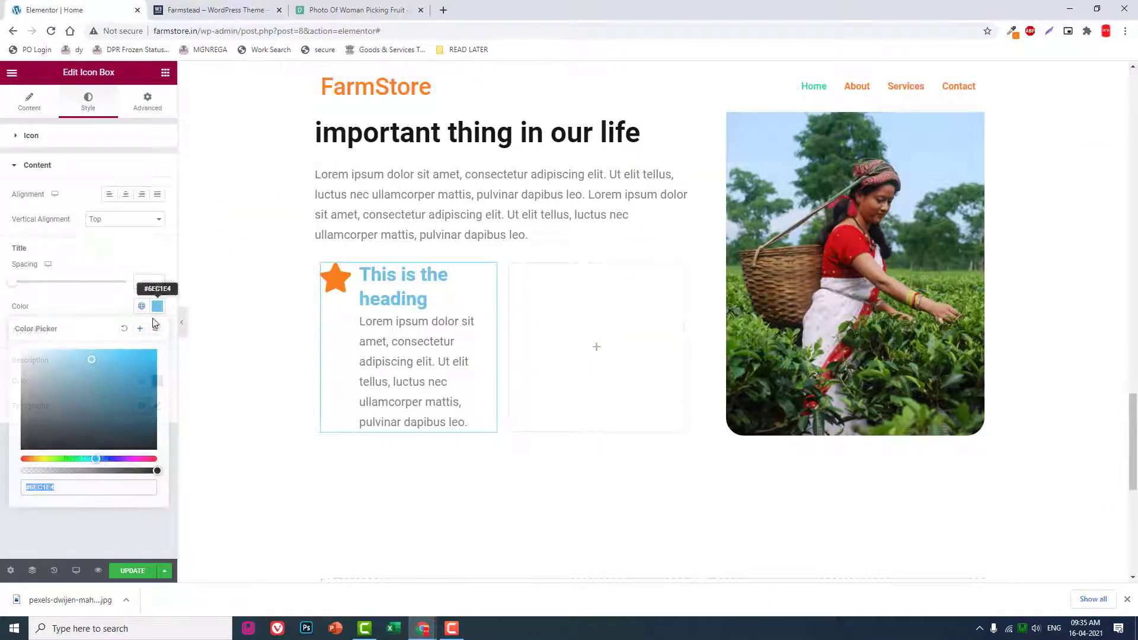
left_click(32, 439)
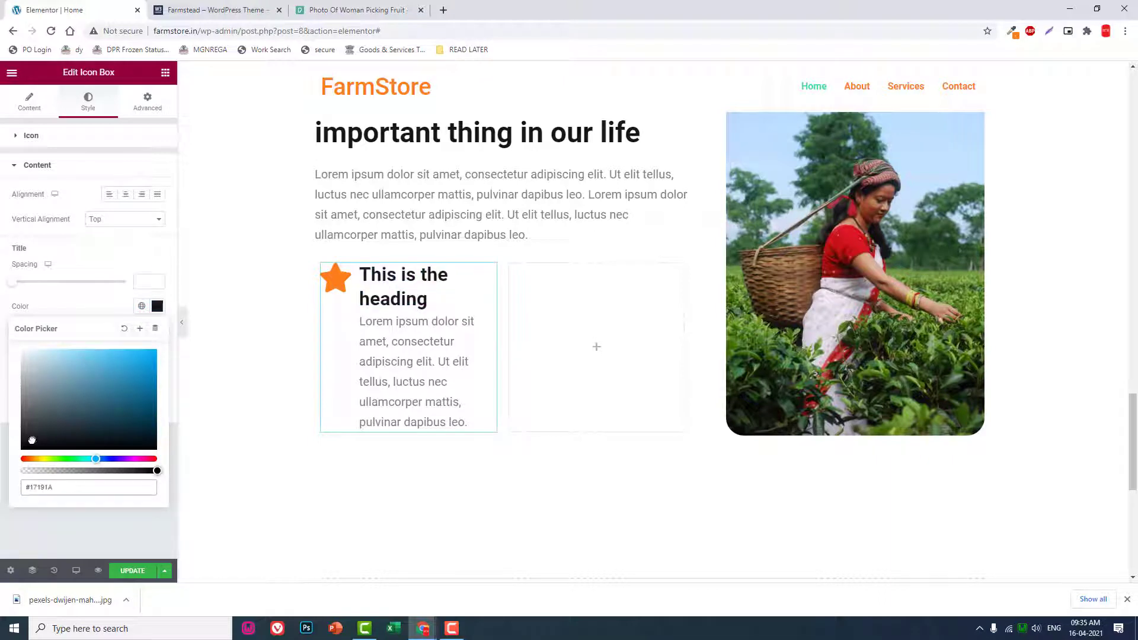
left_click(60, 536)
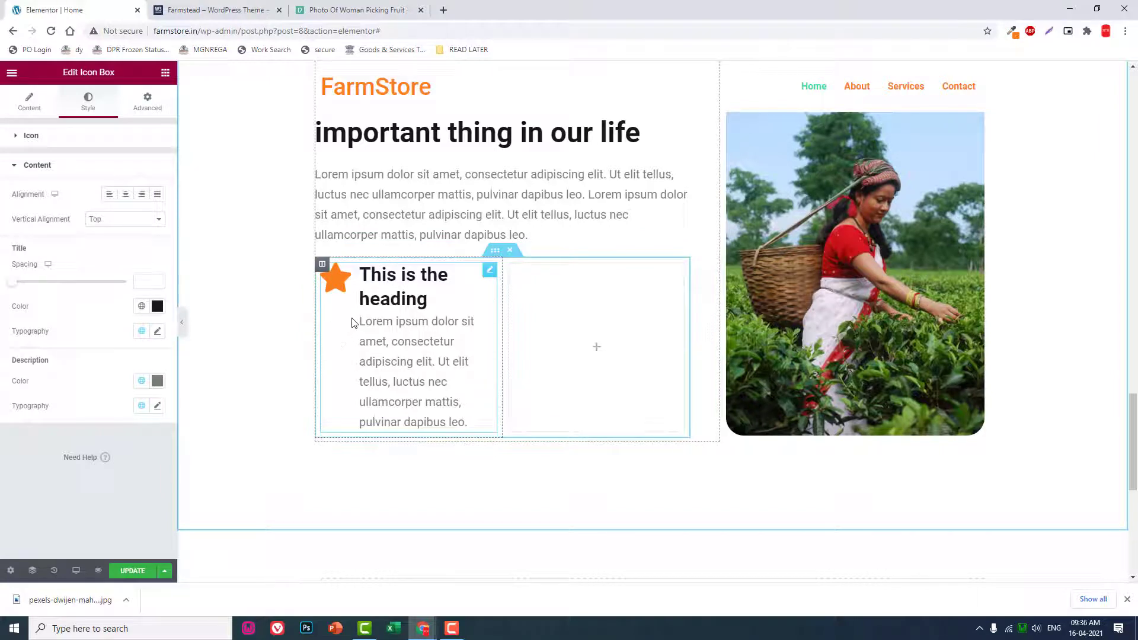
scroll(738, 252, "up", 1)
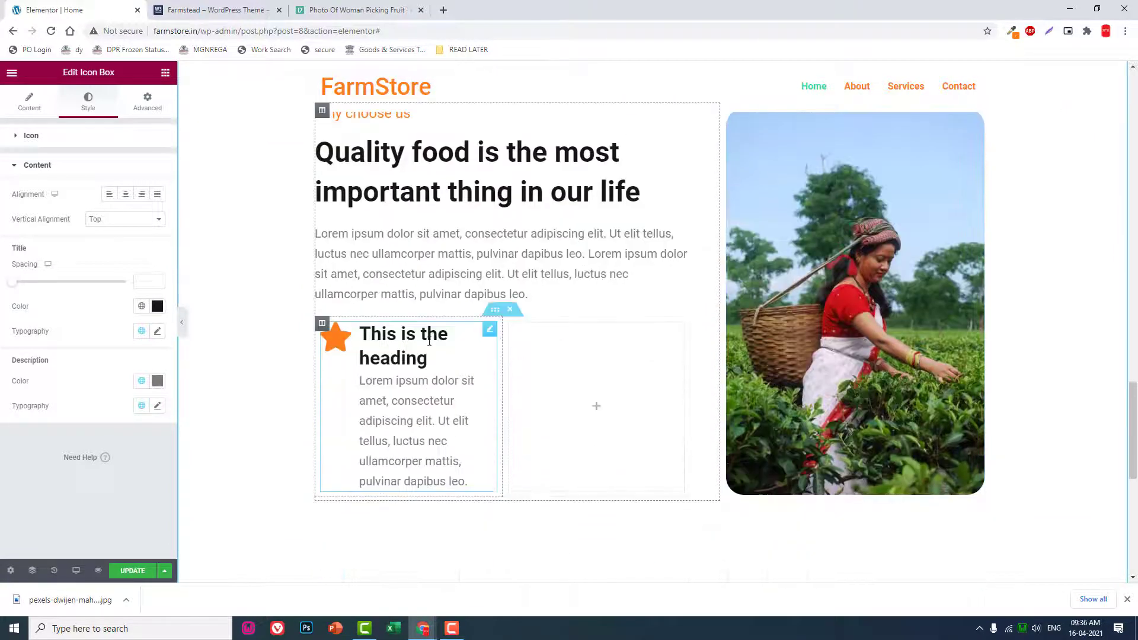
left_click(209, 7)
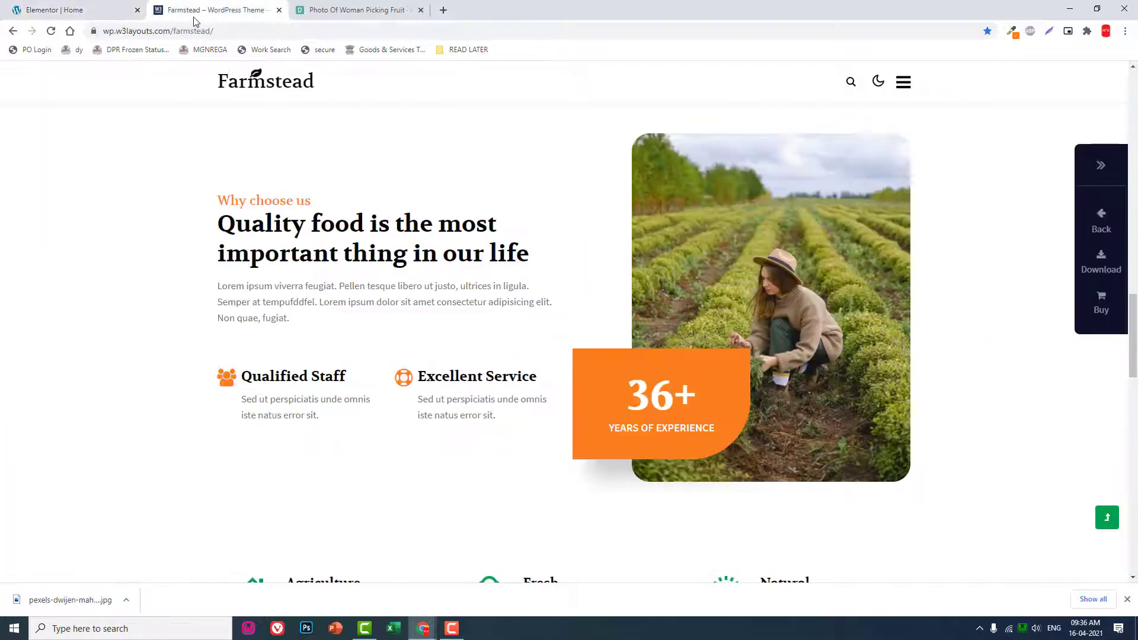
Step: Trim the icon box description to just its first sentence
left_click(106, 10)
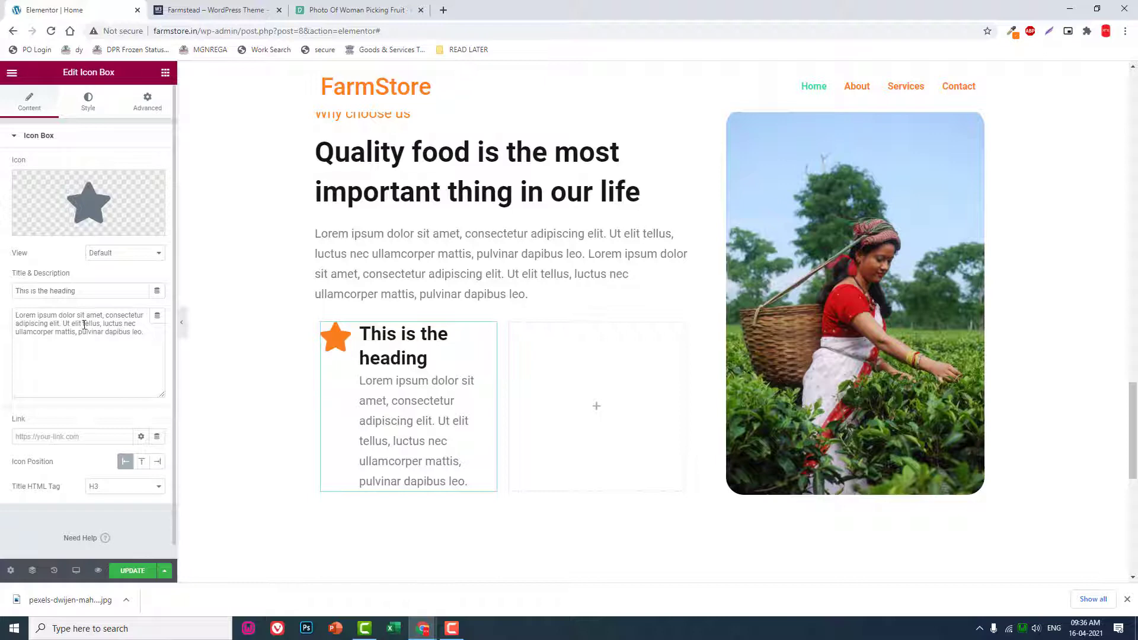
left_click_drag(66, 323, 310, 356)
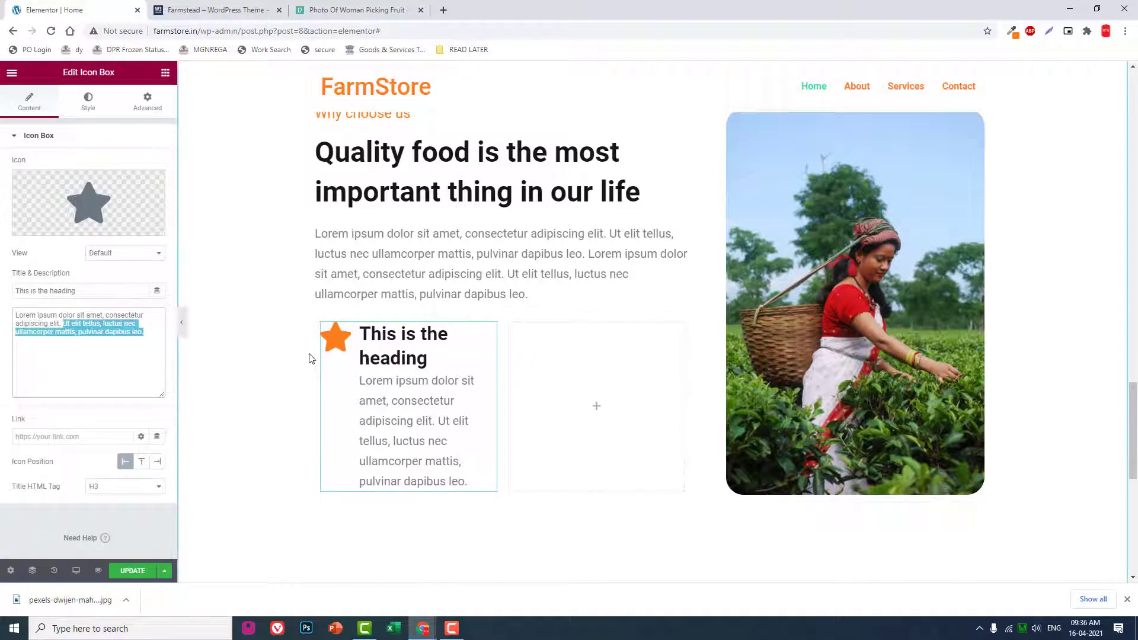
key("BackSpace")
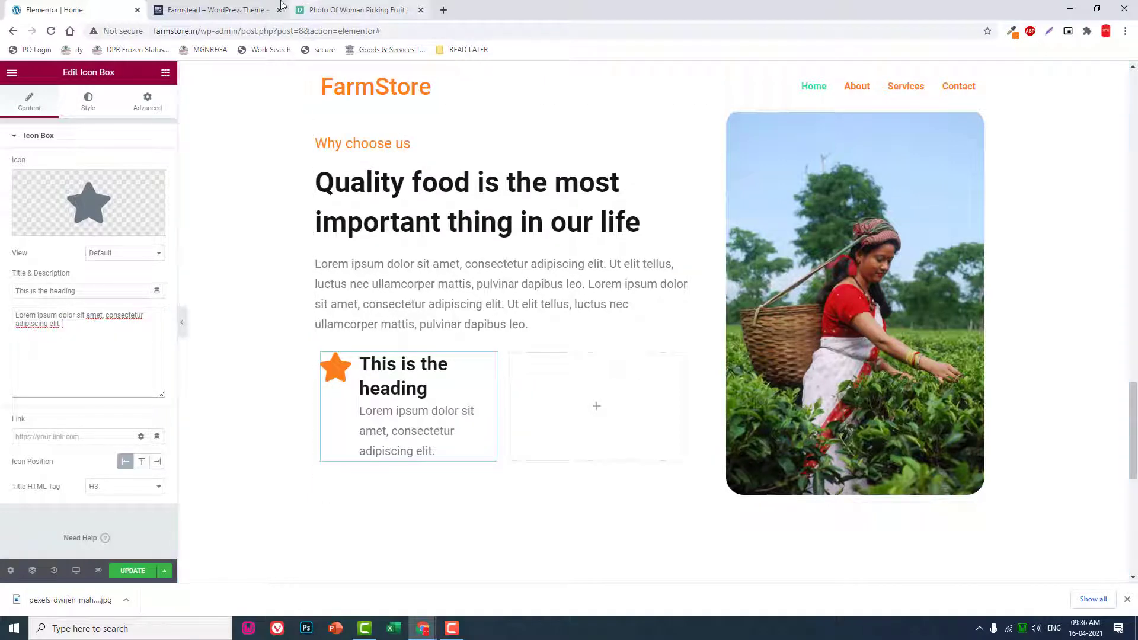
key("ctrl+Tab")
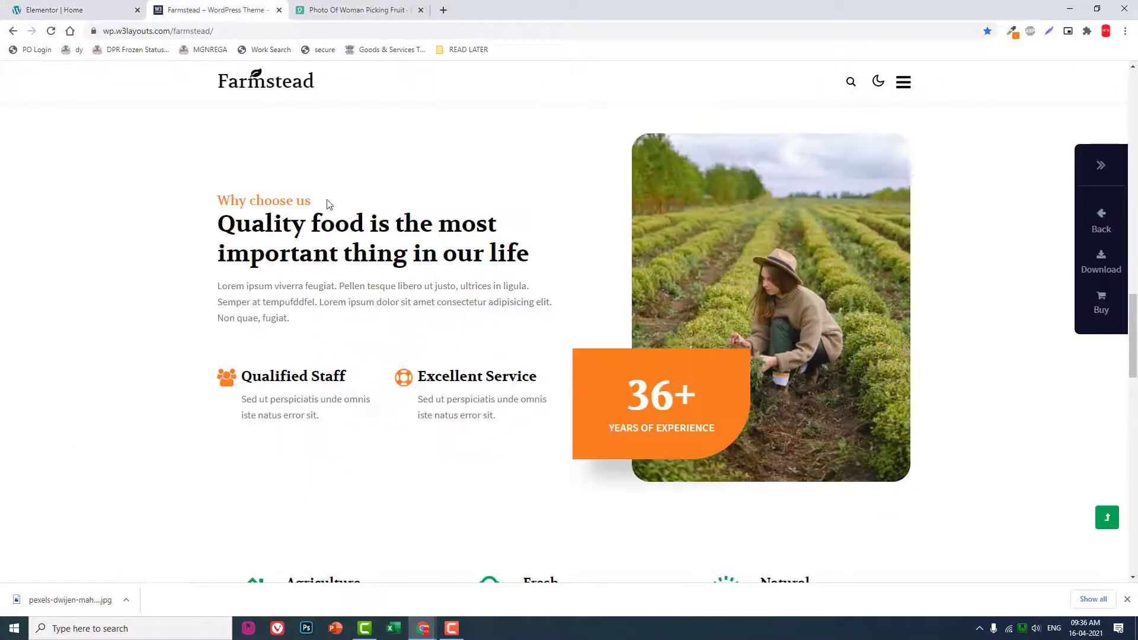
left_click(108, 6)
Step: Replace the star with the Users cog icon found by searching 'user'
left_click(105, 199)
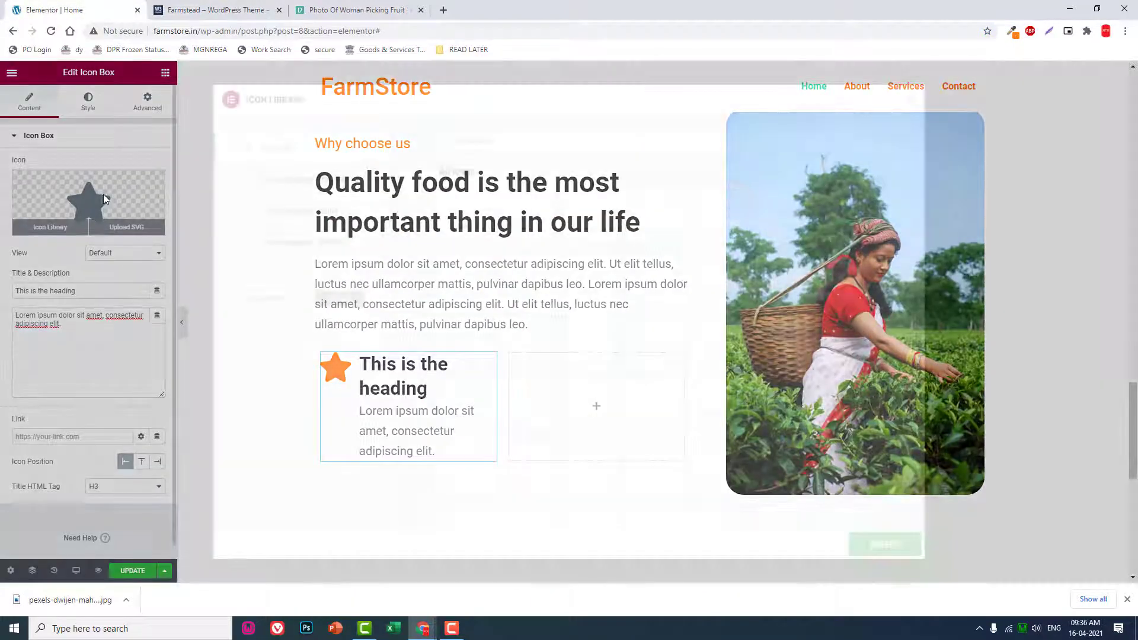
left_click(219, 10)
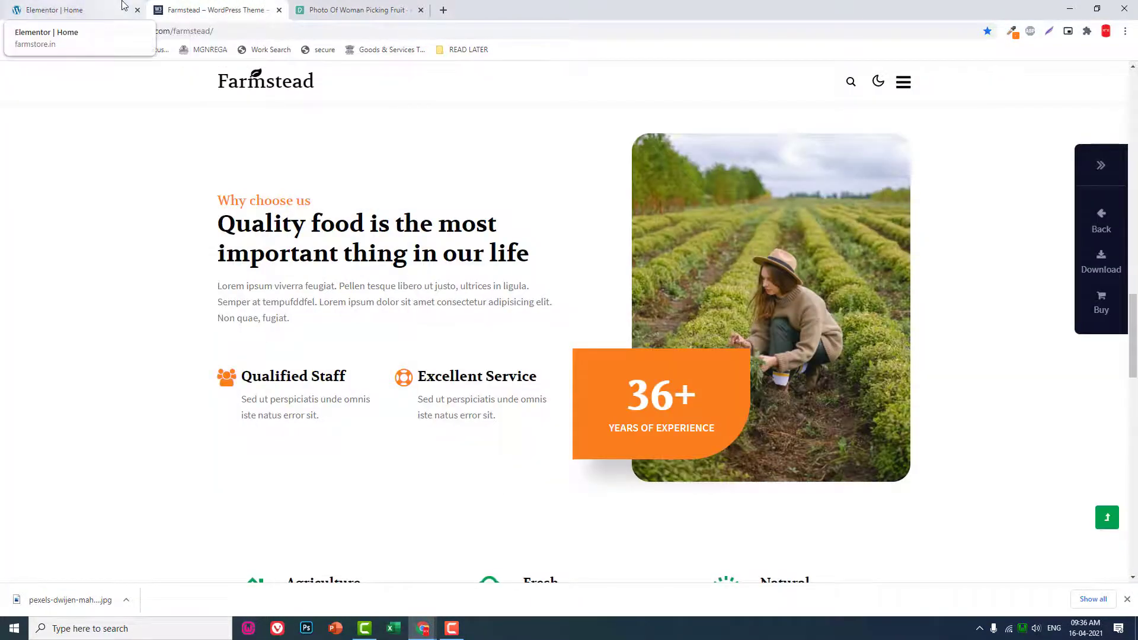
left_click(77, 10)
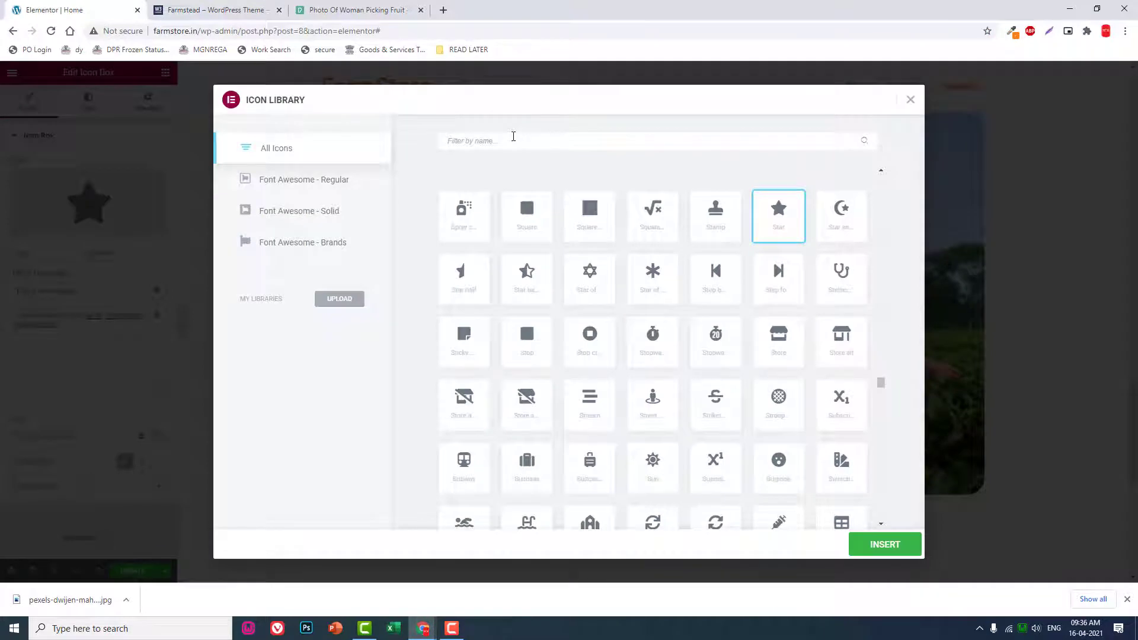
type("user")
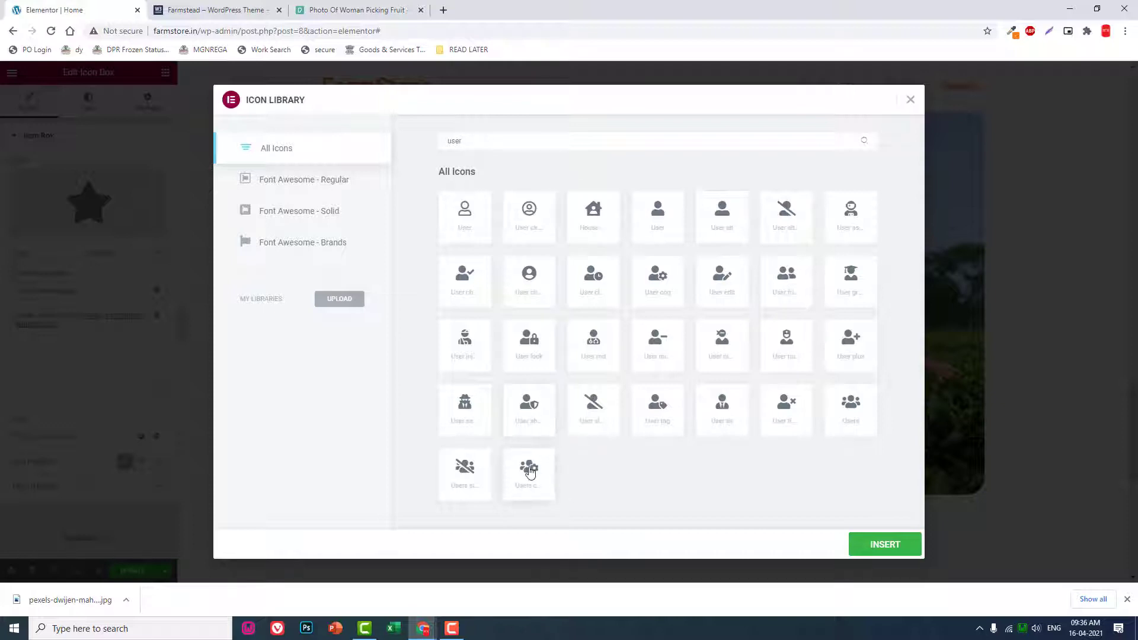
left_click(530, 472)
left_click(883, 545)
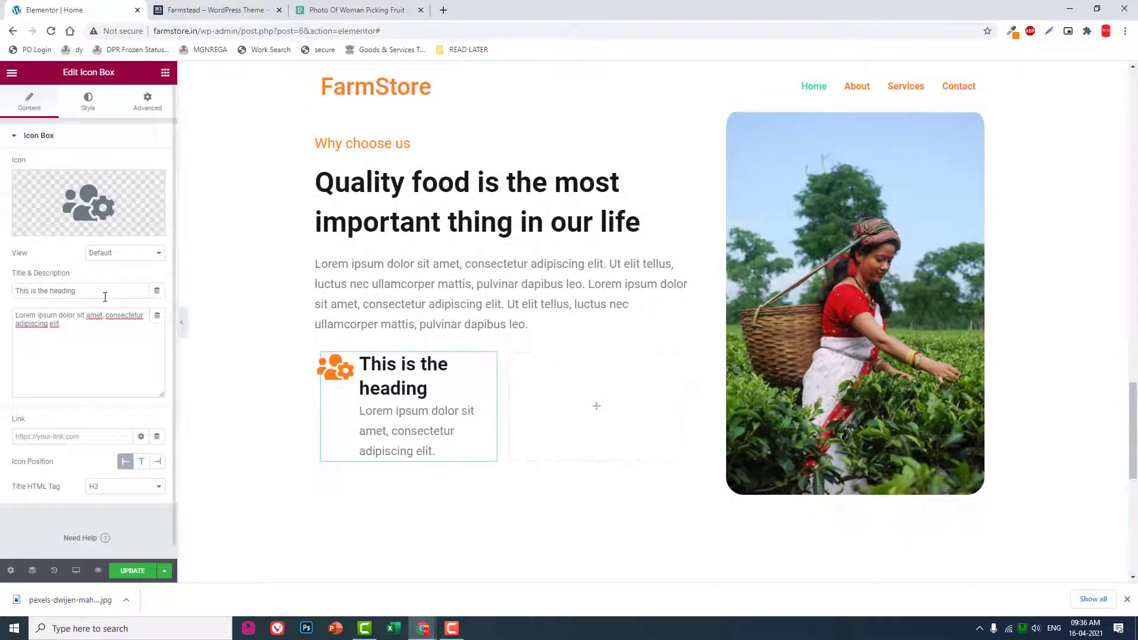
left_click(235, 9)
Step: Paste 'Qualified Staff' as the icon box title
left_click_drag(345, 377, 253, 373)
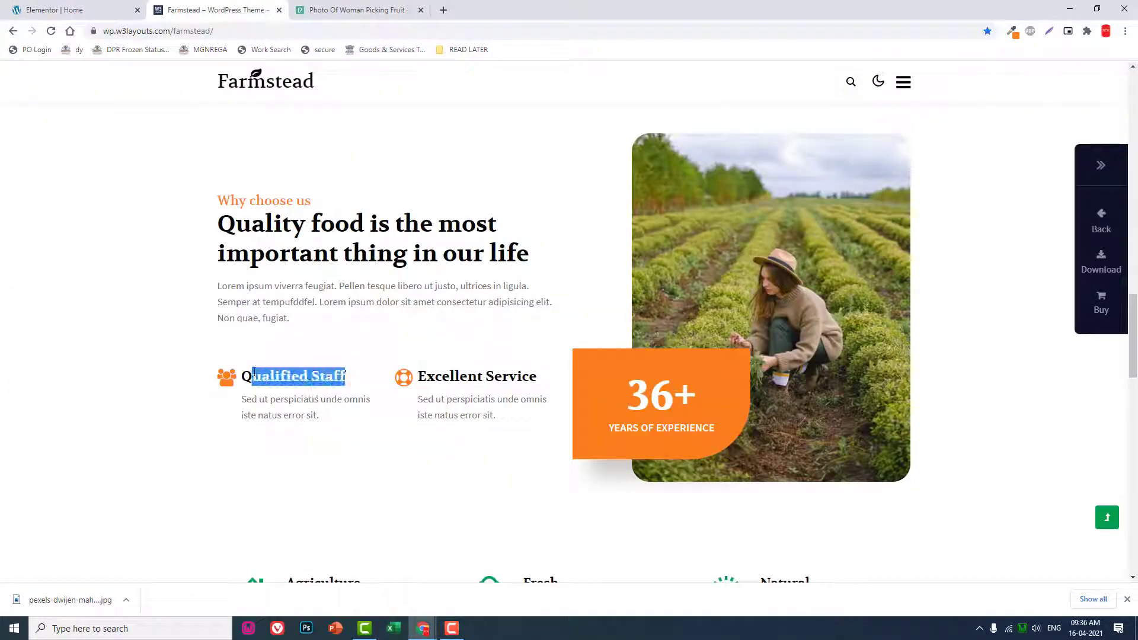
left_click(54, 9)
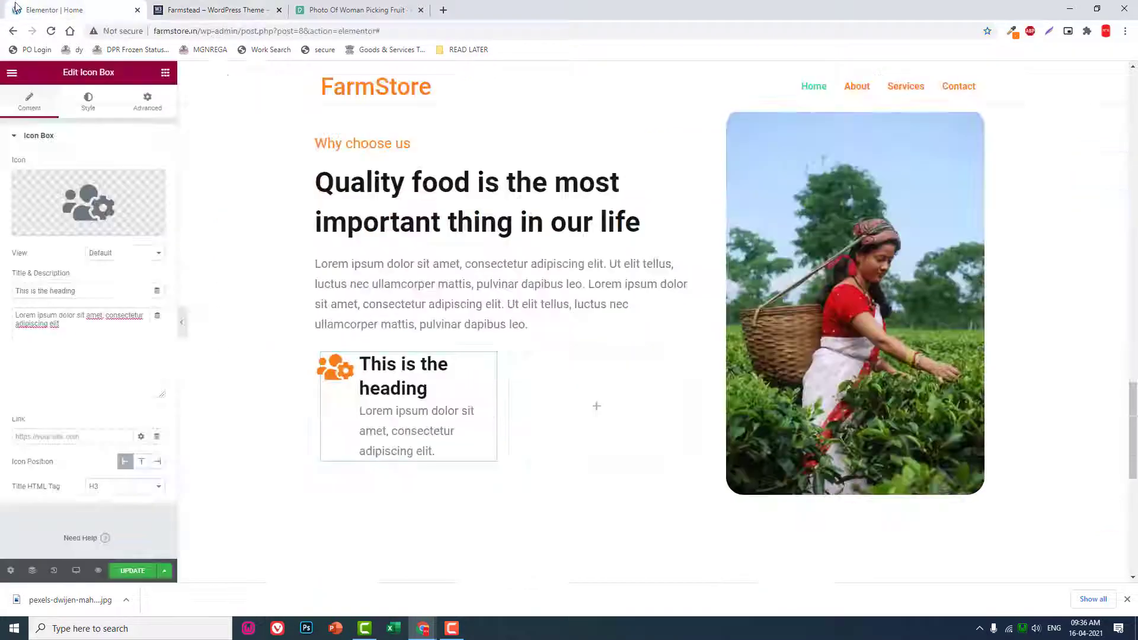
triple_click(96, 291)
type("Qualified Staff")
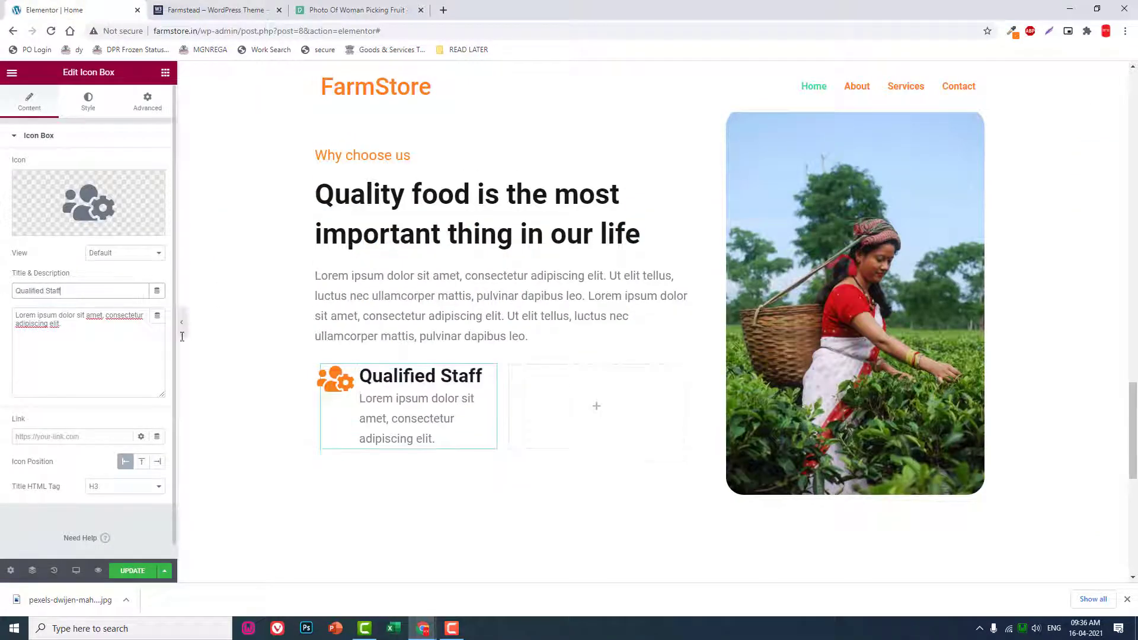
Step: Copy the Qualified Staff icon box and paste it into the empty column
right_click(492, 382)
left_click(518, 426)
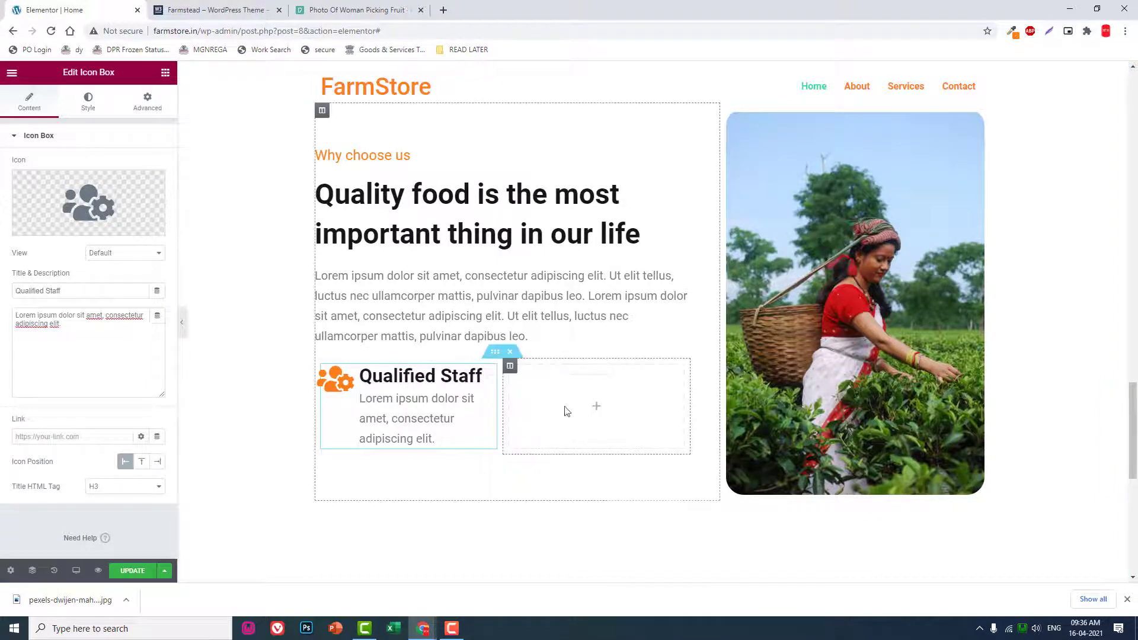
right_click(597, 405)
left_click(642, 478)
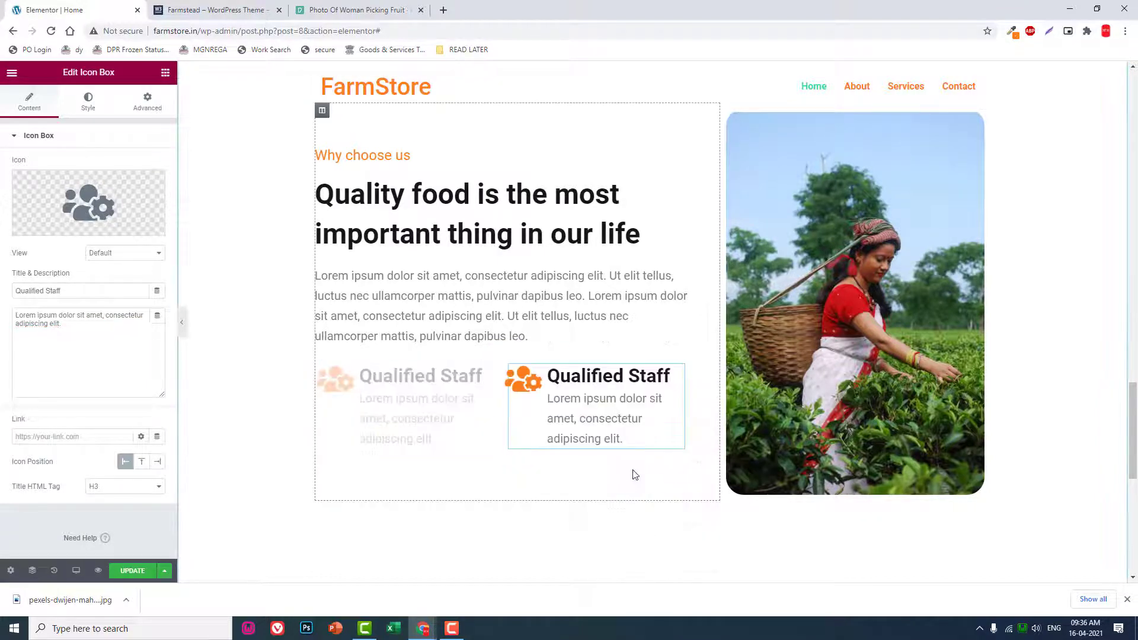
Step: Retitle the copied icon box 'Excellent Service' to match the reference
left_click(220, 10)
left_click_drag(538, 377, 421, 368)
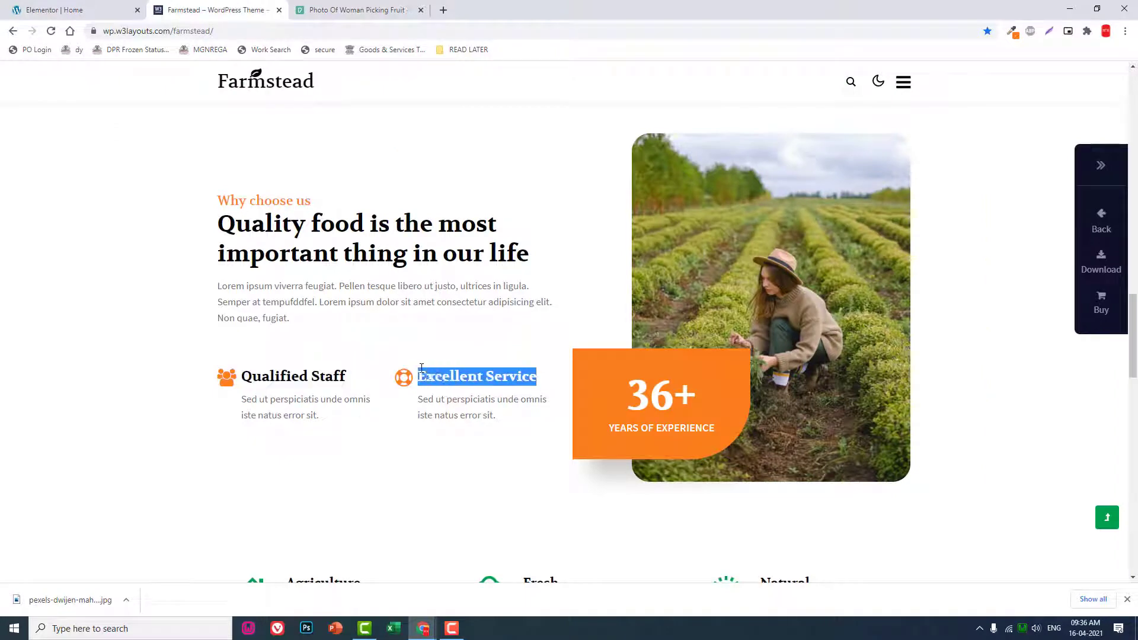
left_click(95, 10)
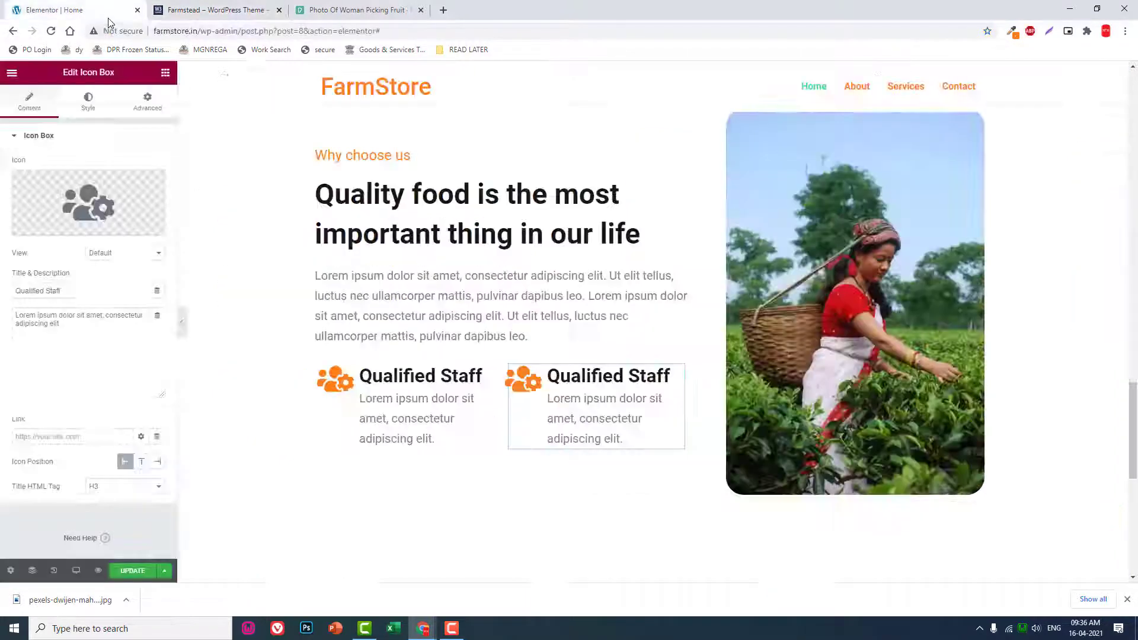
left_click_drag(110, 290, 5, 292)
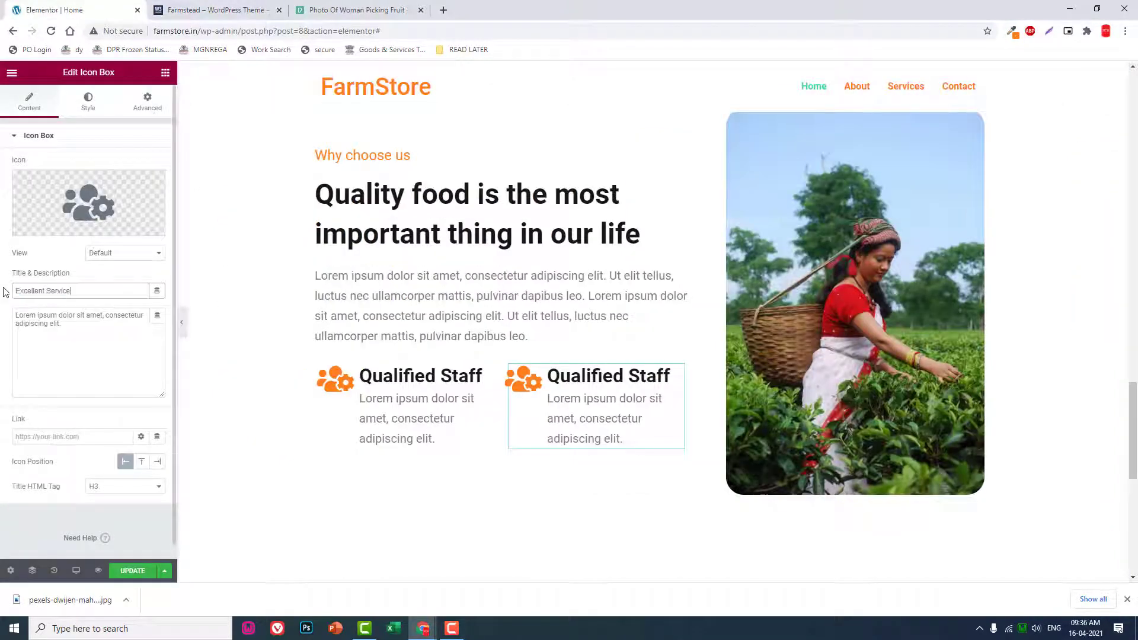
left_click(181, 321)
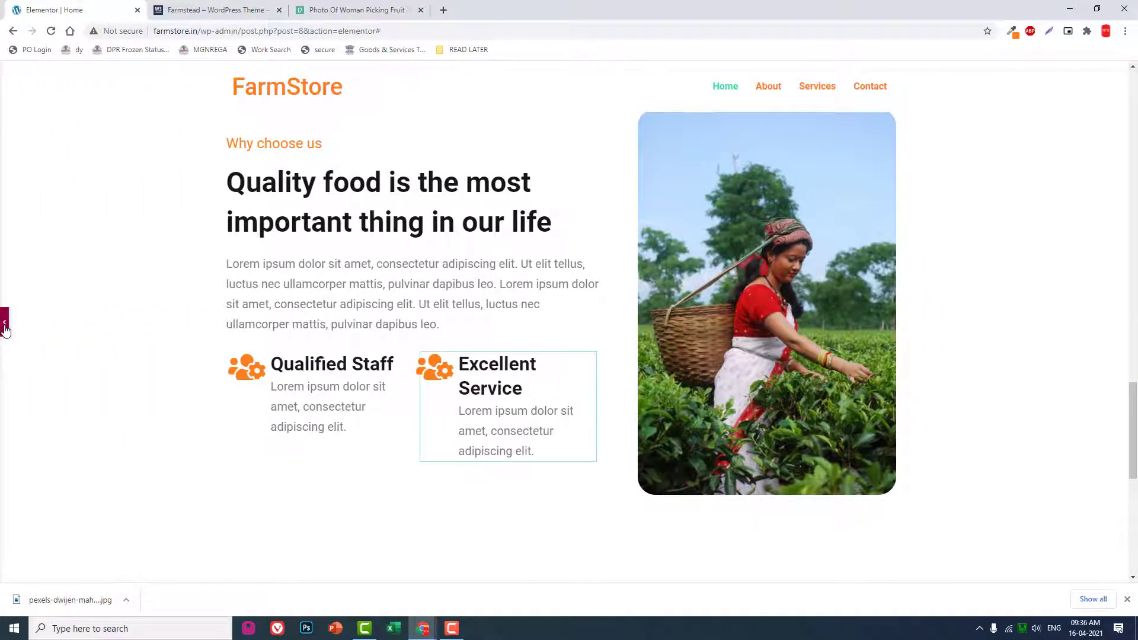
left_click(8, 322)
Step: Search the second box's icon library for 'sup', then inspect the reference's second icon
left_click(105, 204)
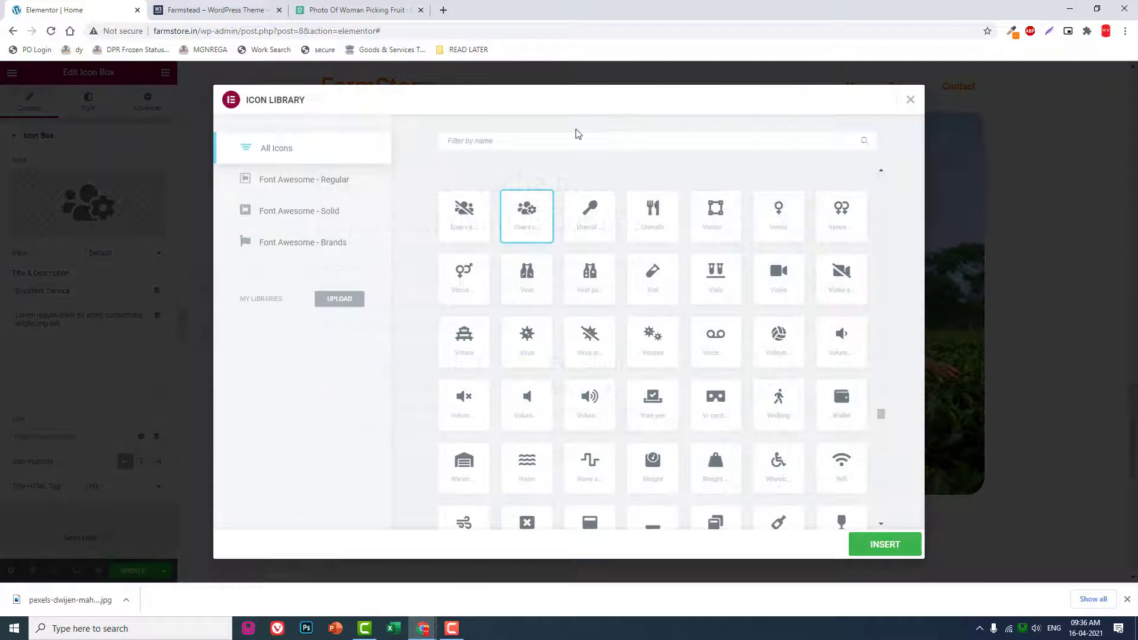
type("sup")
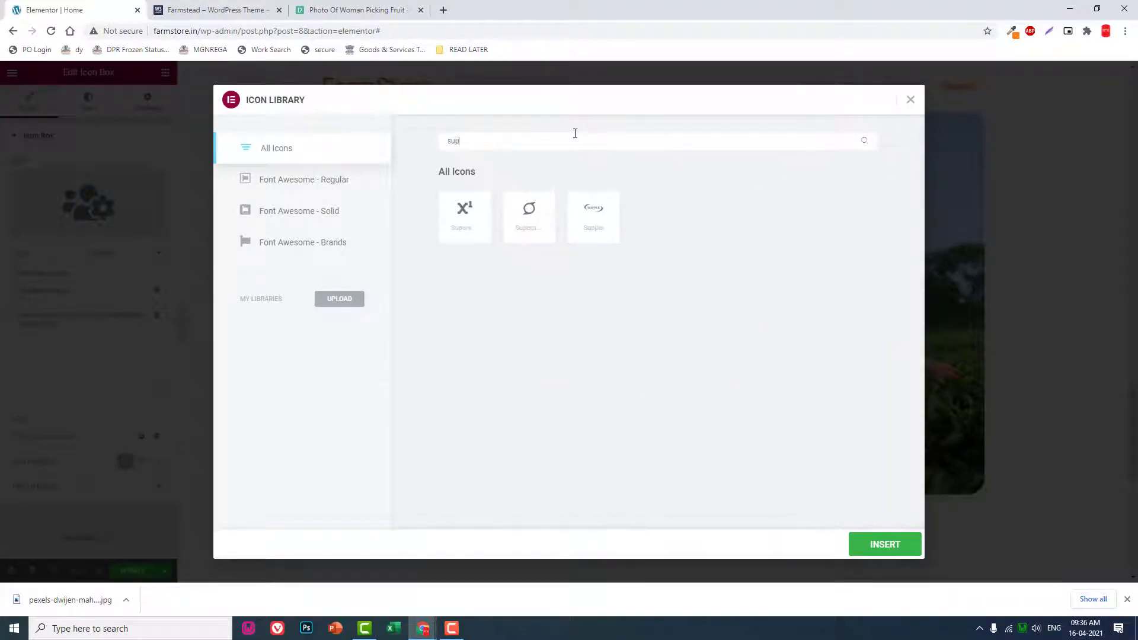
key("BackSpace")
key("BackSpace")
key("BackSpace")
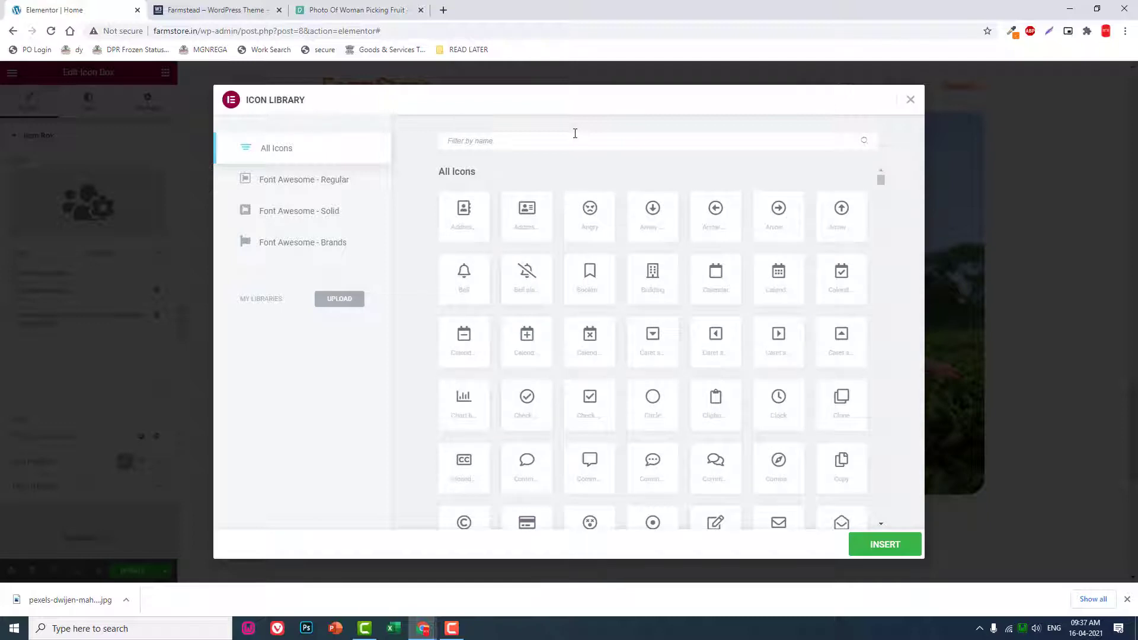
type("su")
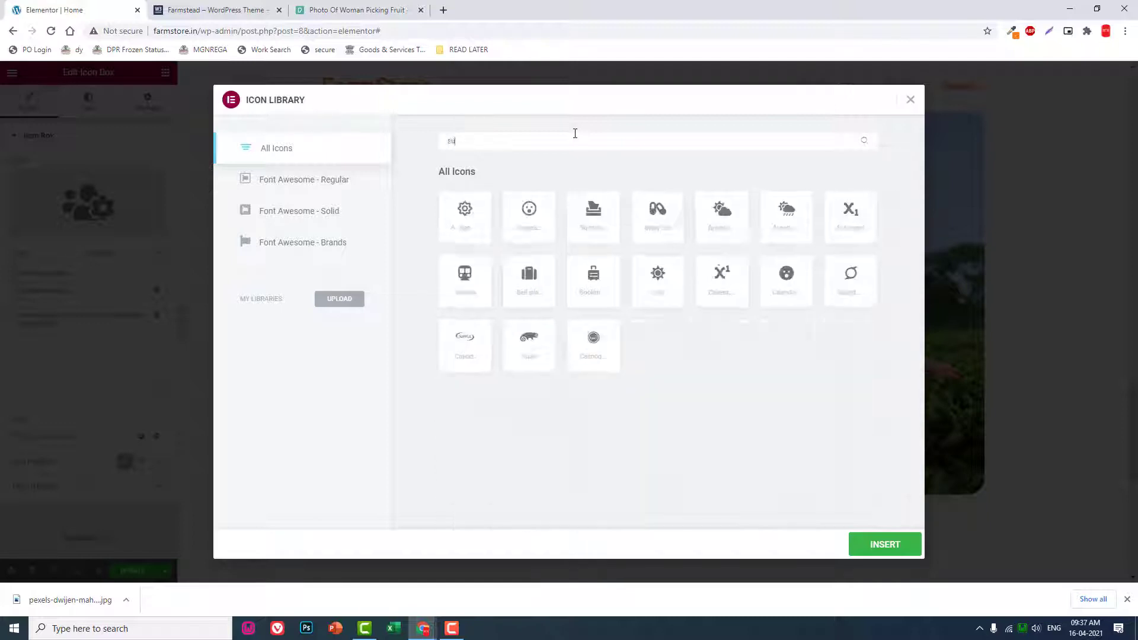
type("p")
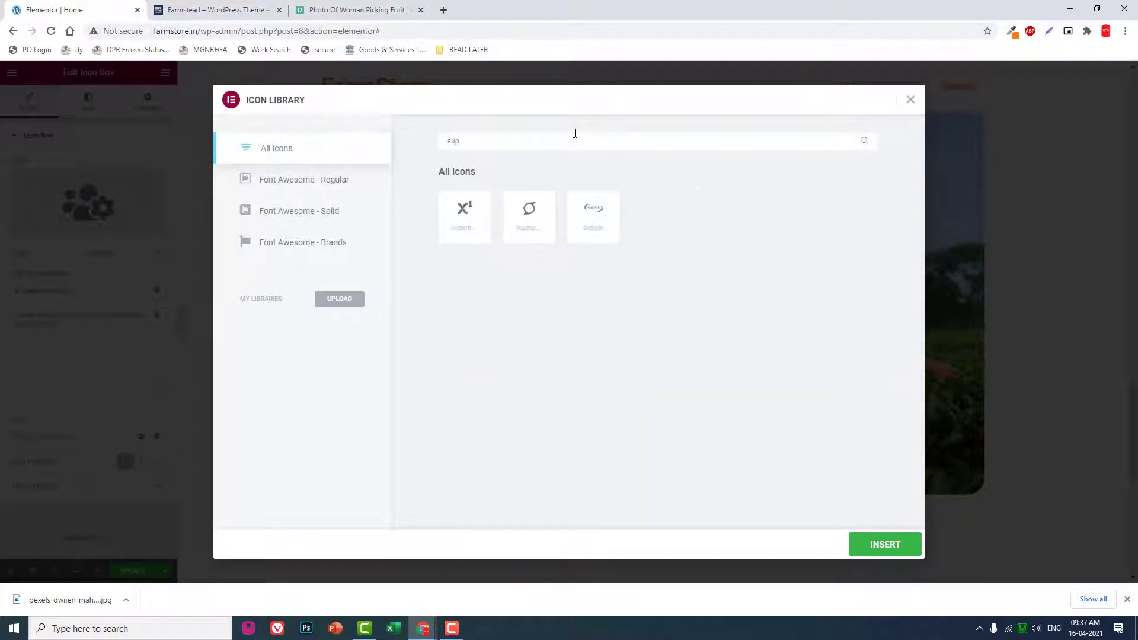
key("BackSpace")
key("BackSpace")
key("BackSpace")
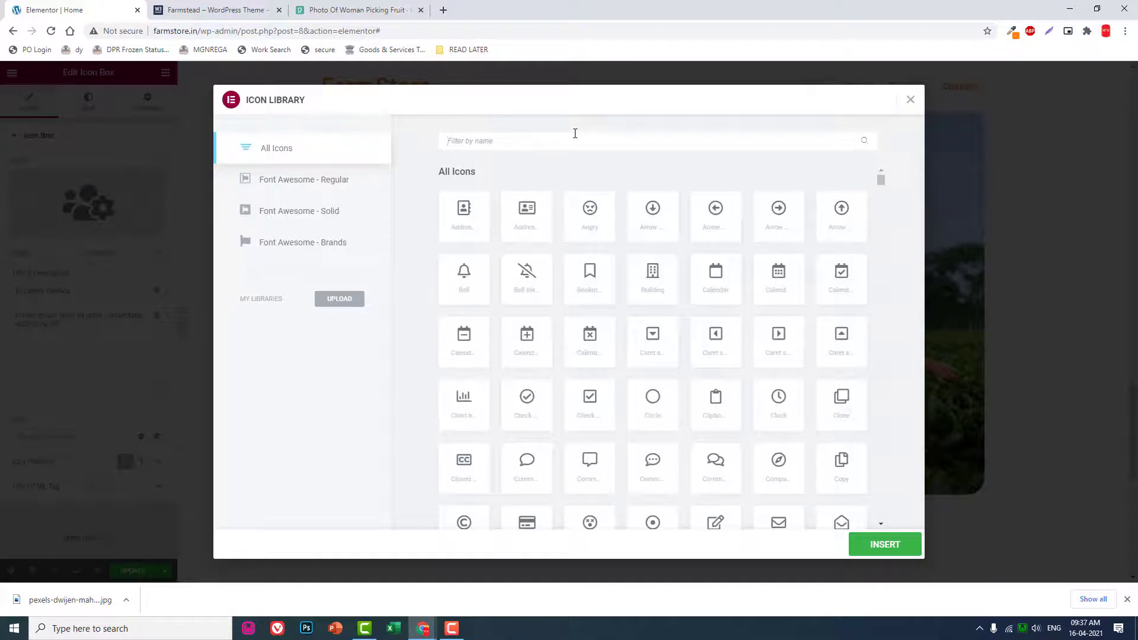
left_click(249, 10)
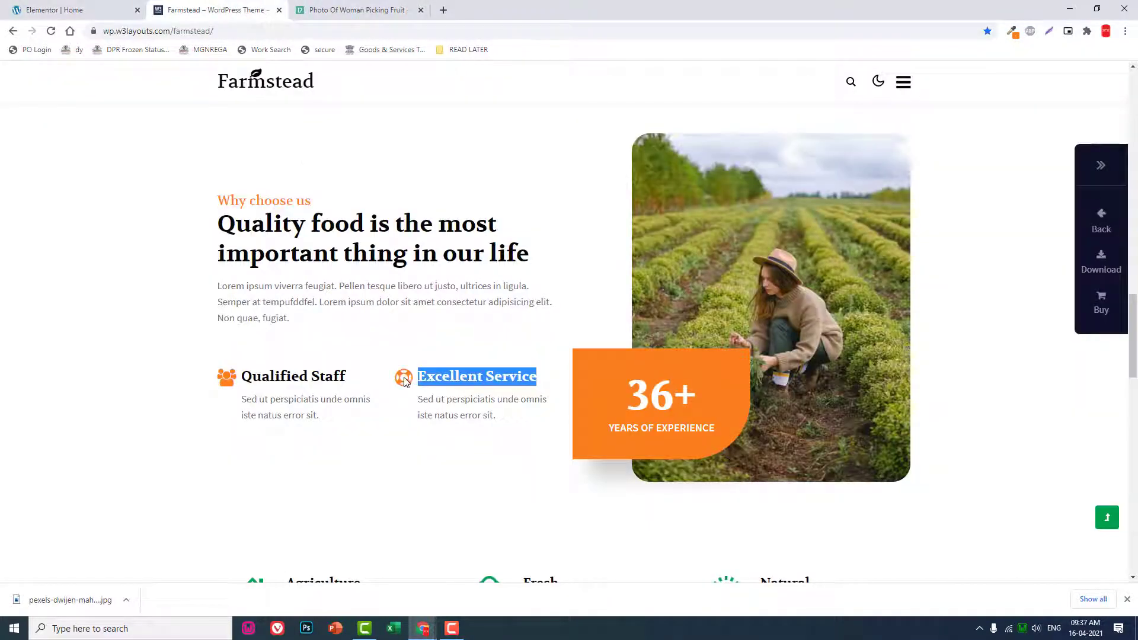
right_click(404, 381)
left_click(445, 557)
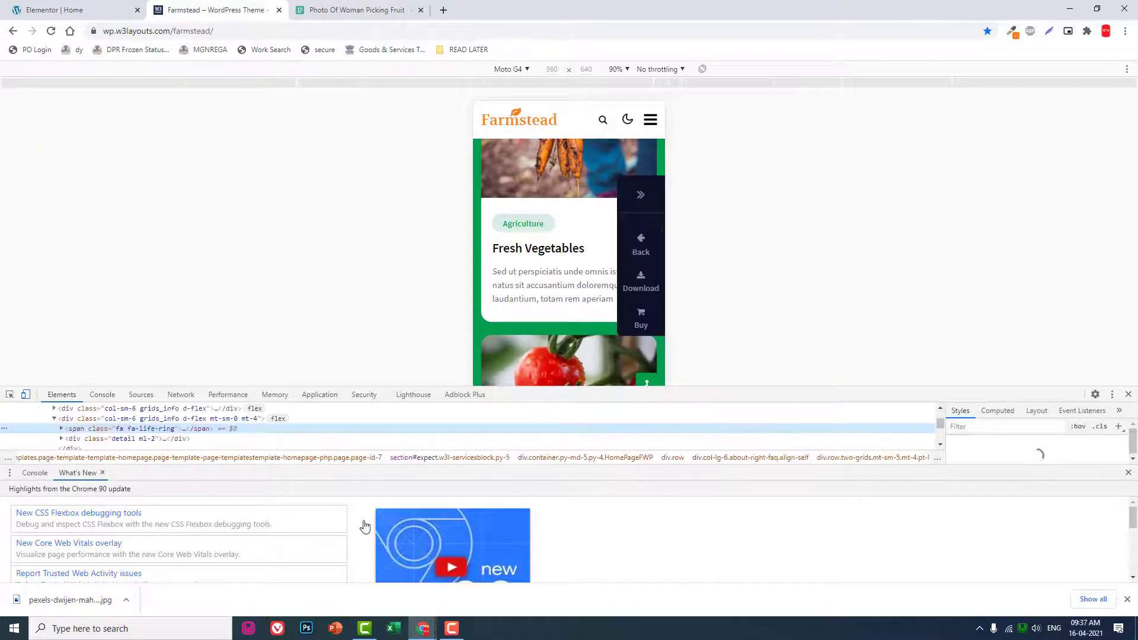
Step: Insert the Life ring icon found by searching 'ring'
left_click(1128, 394)
left_click(65, 10)
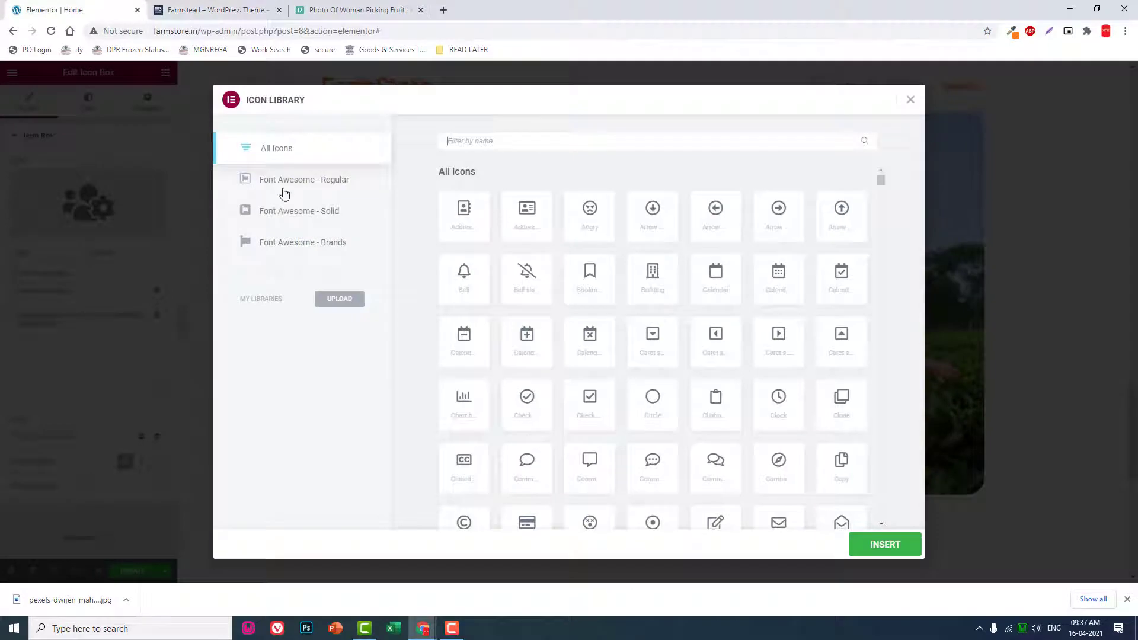
left_click(491, 141)
type("ring")
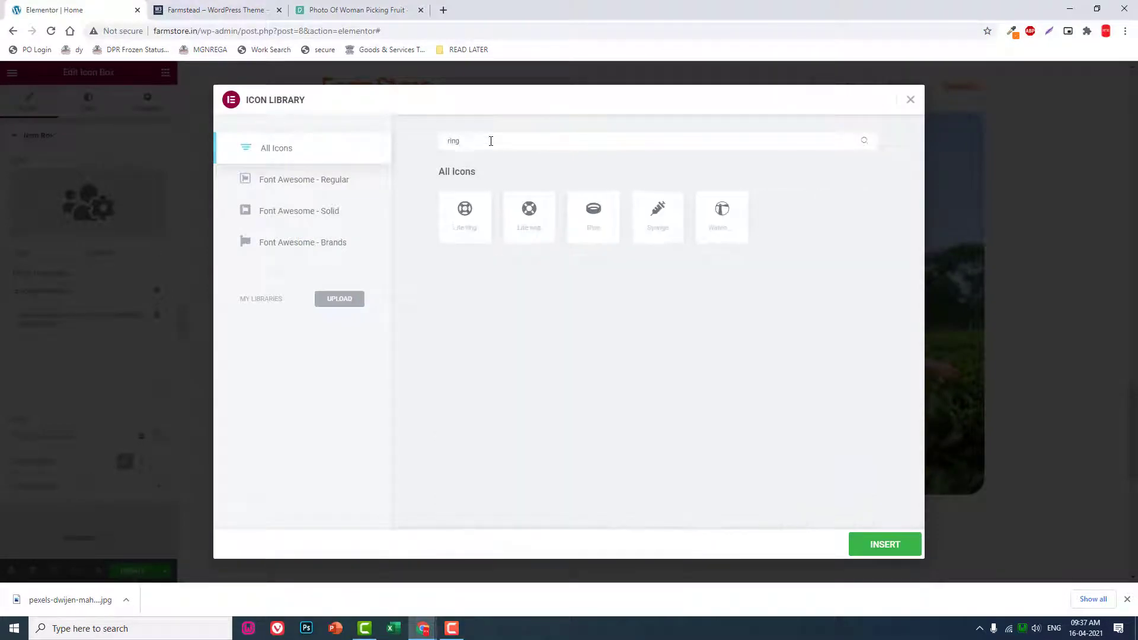
left_click(482, 213)
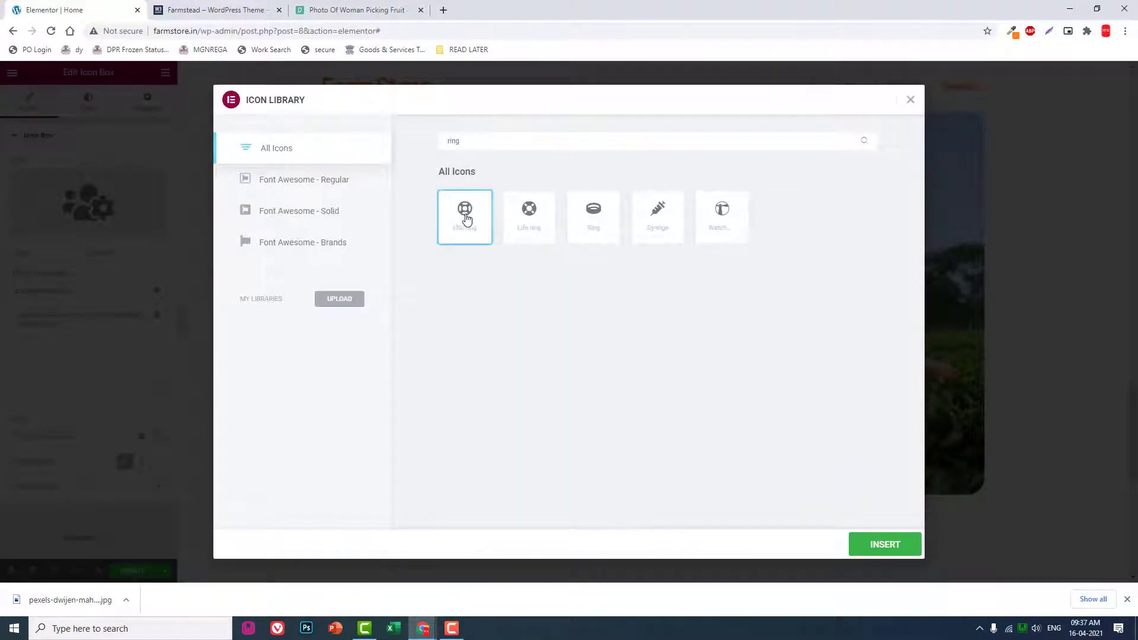
left_click(899, 549)
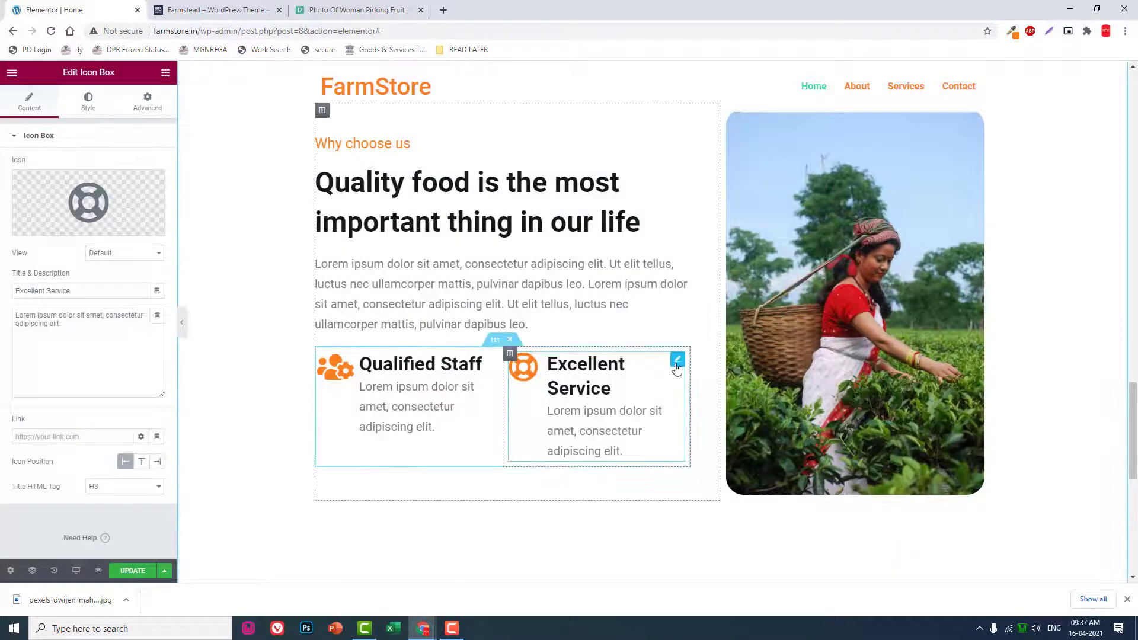
Step: Set the Excellent Service title typography size to 20 px
mouse_move(679, 364)
left_click(88, 101)
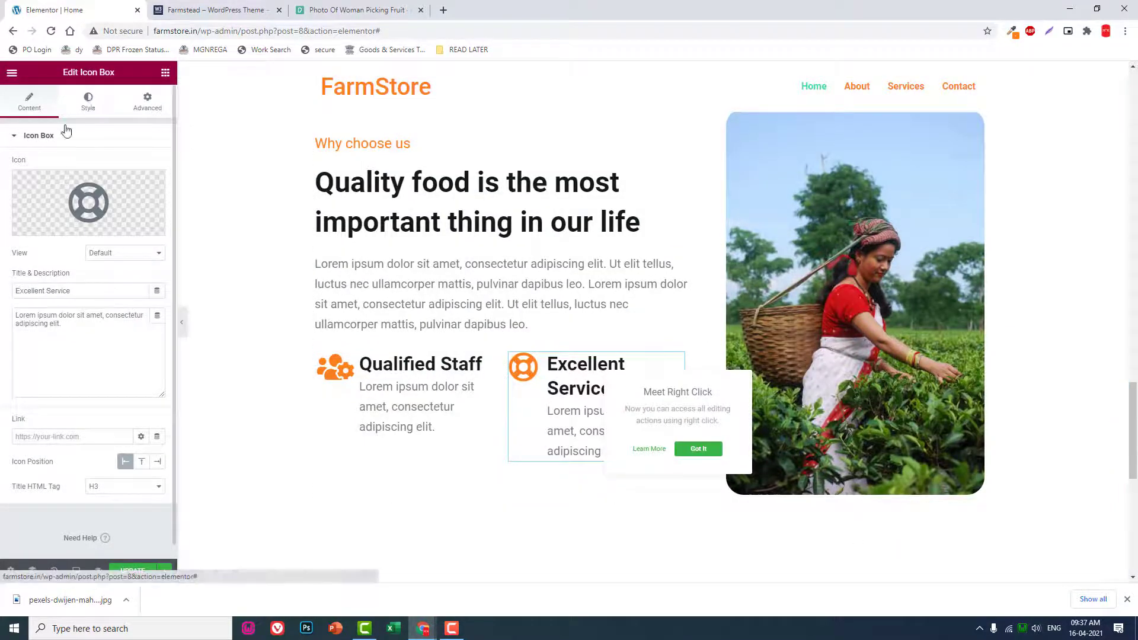
left_click(64, 333)
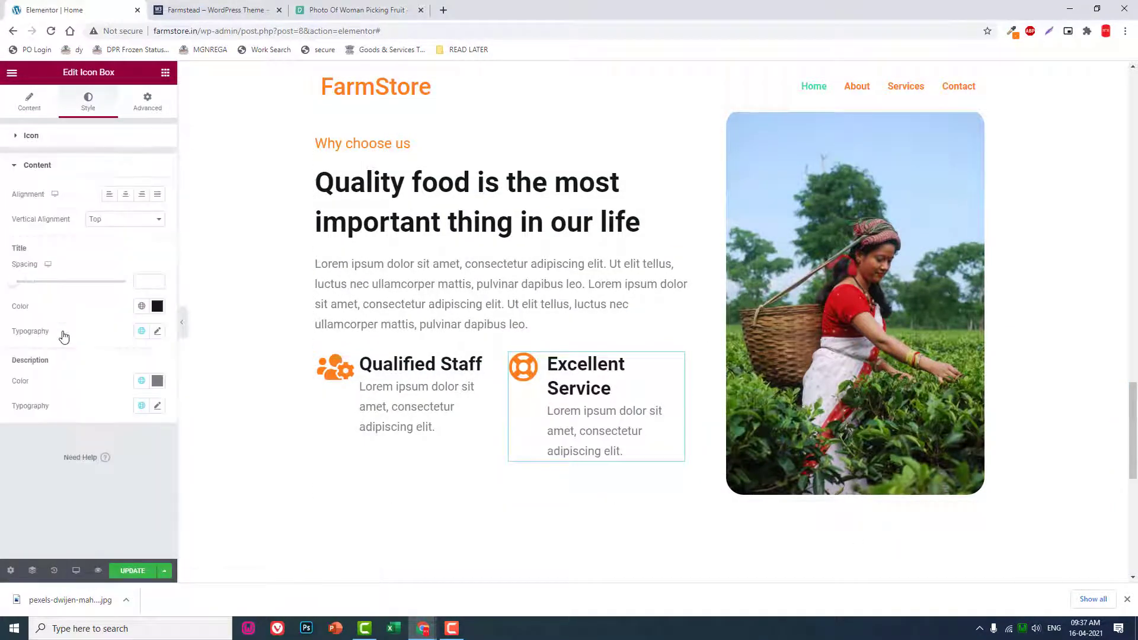
left_click(158, 332)
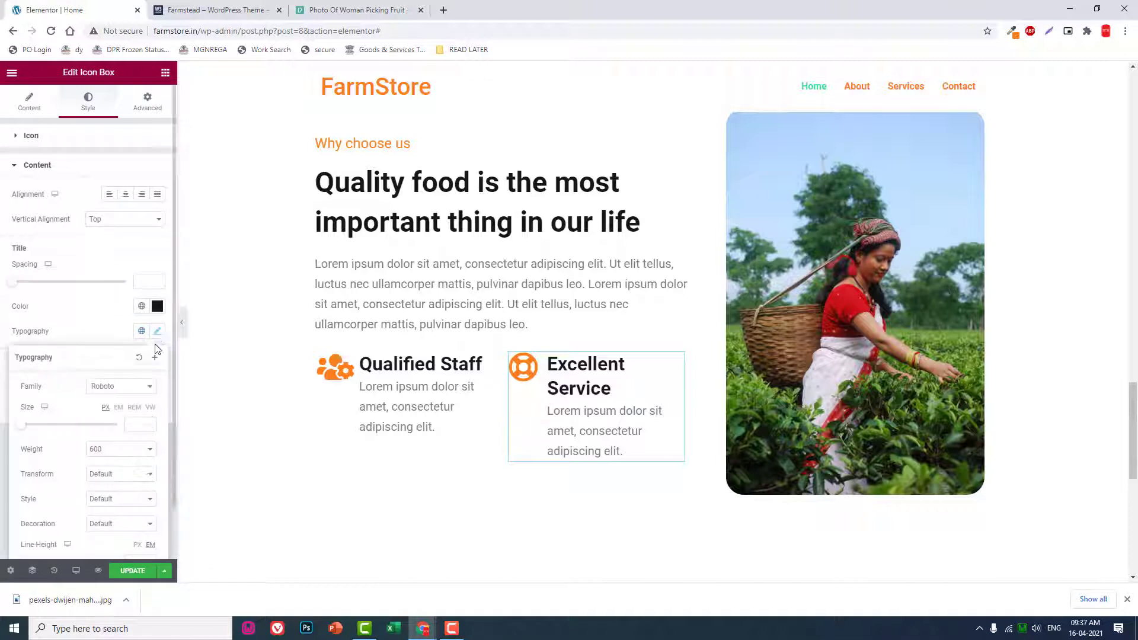
left_click(144, 423)
type("20")
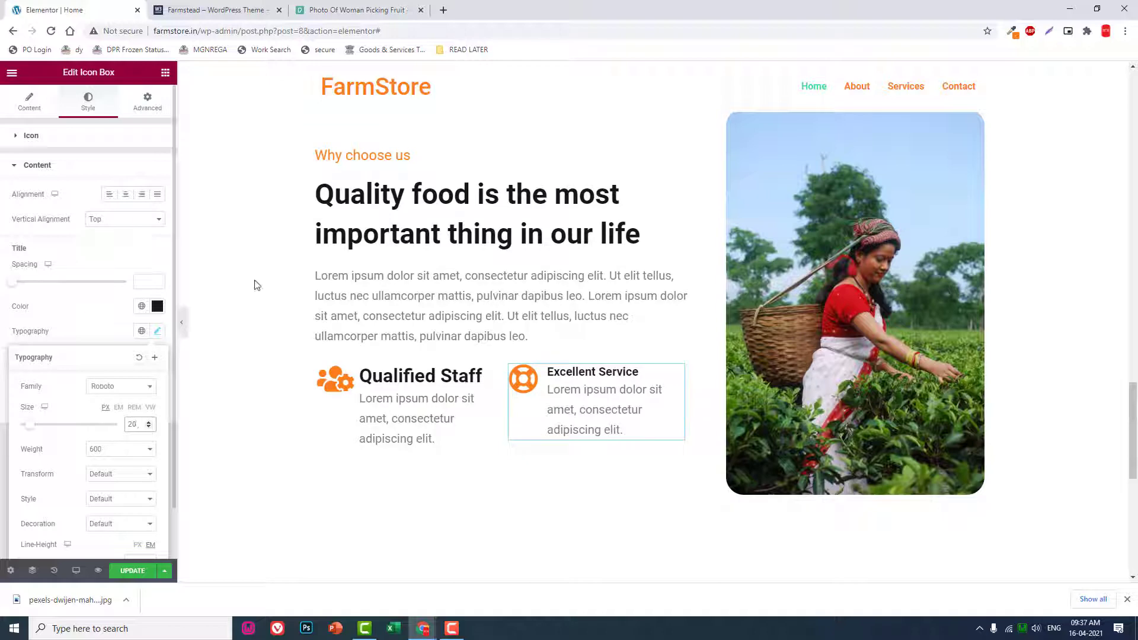
left_click(221, 10)
left_click(115, 14)
Step: Set the Excellent Service title to 25 px, paste its style onto Qualified Staff, and preview full width
type("25")
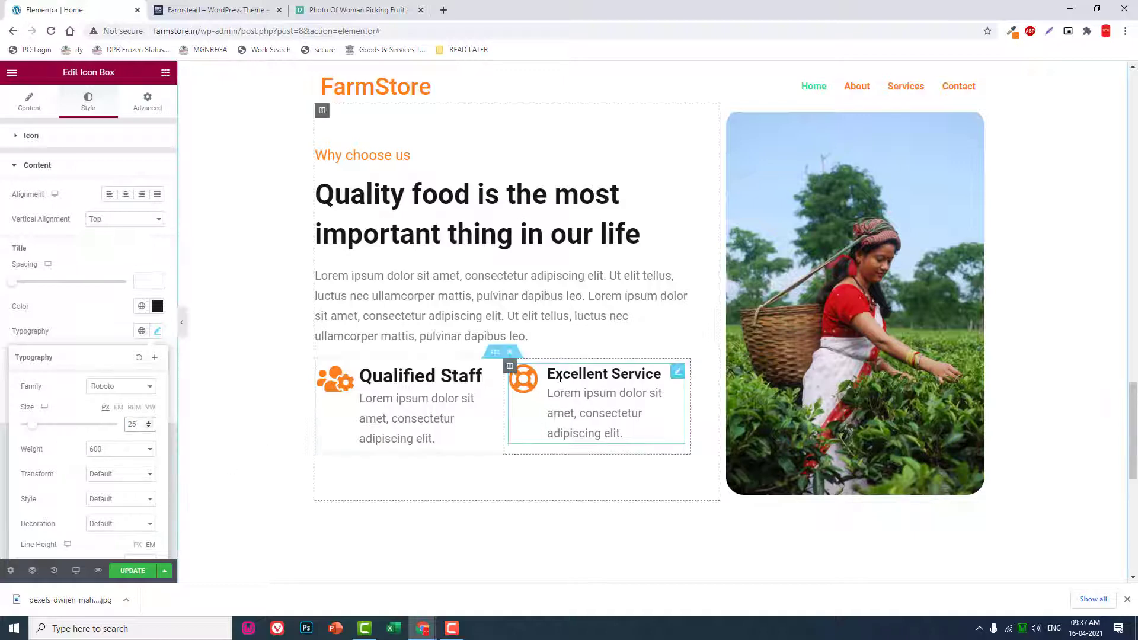
right_click(678, 376)
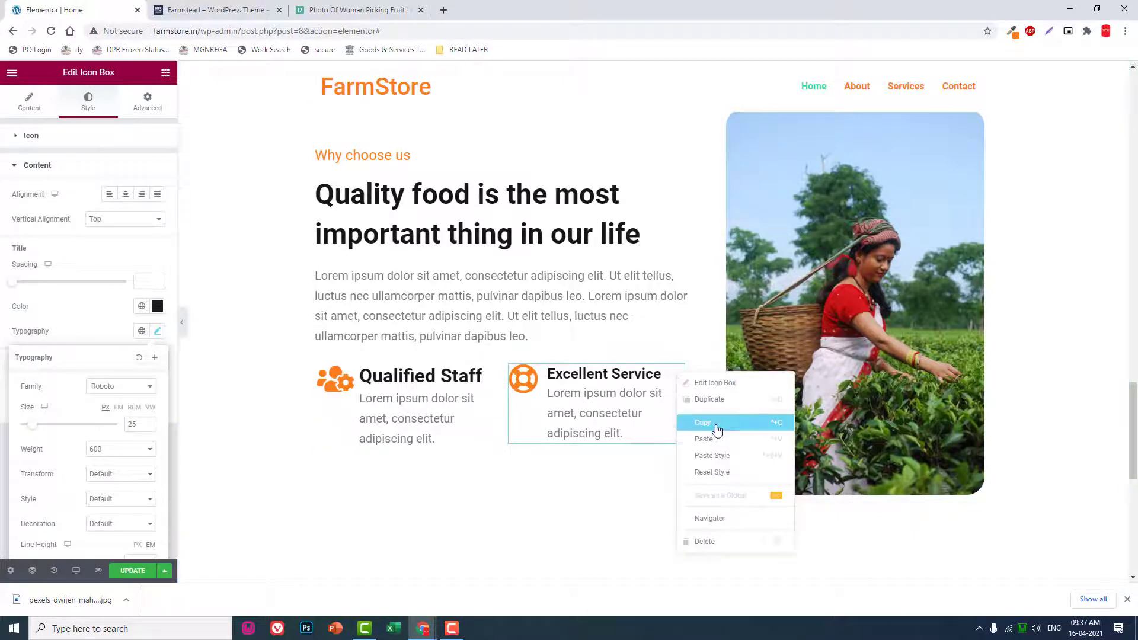
left_click(716, 428)
right_click(493, 378)
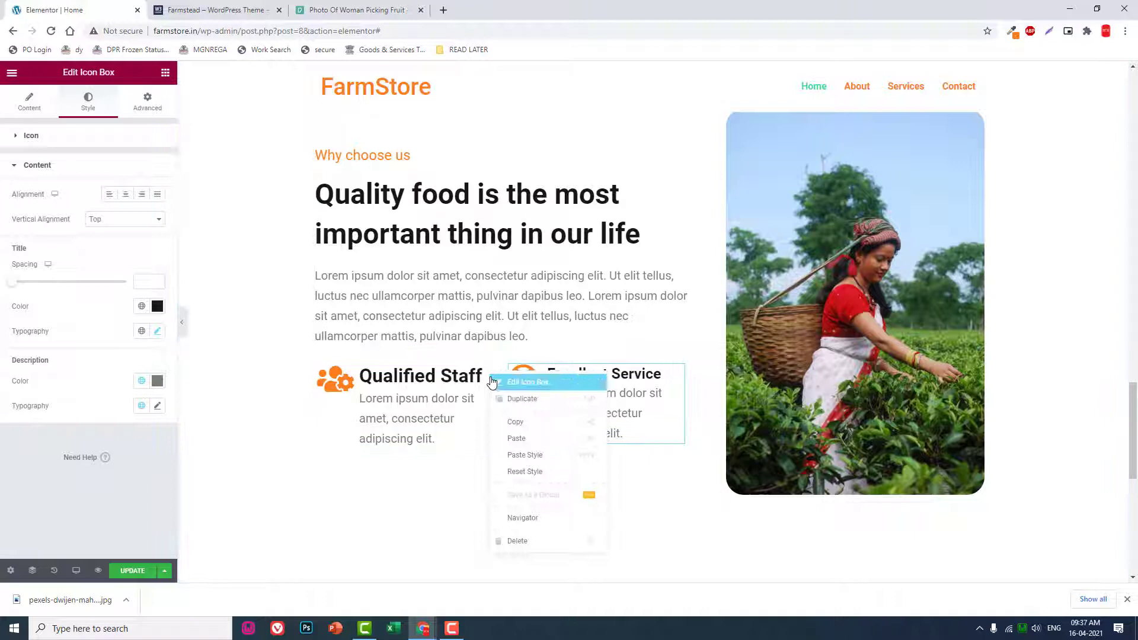
left_click(546, 459)
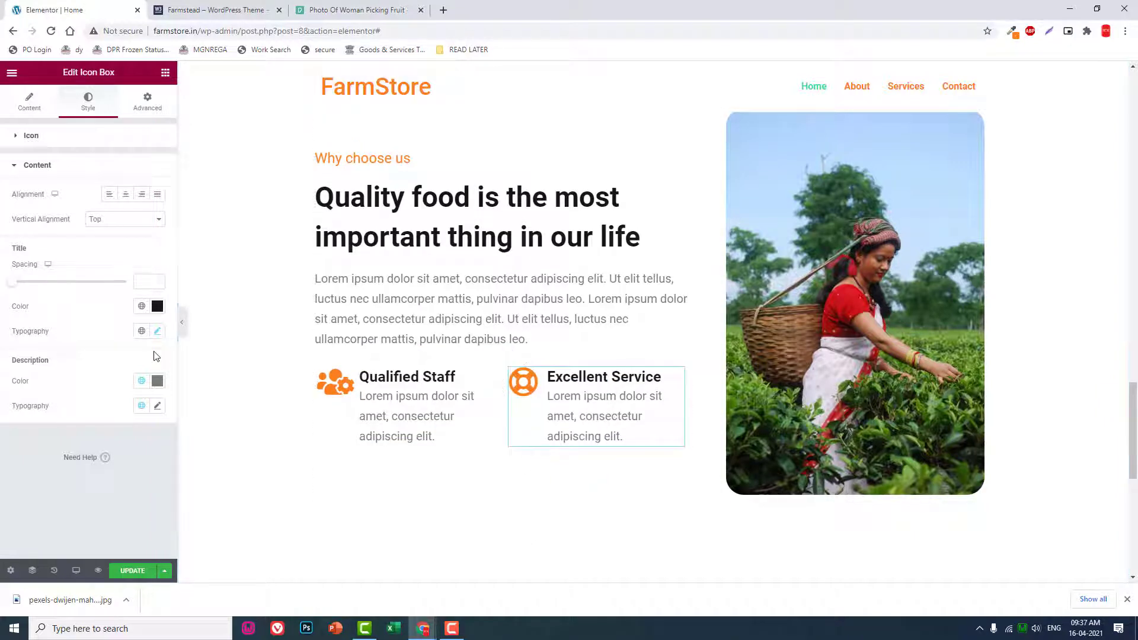
left_click(183, 321)
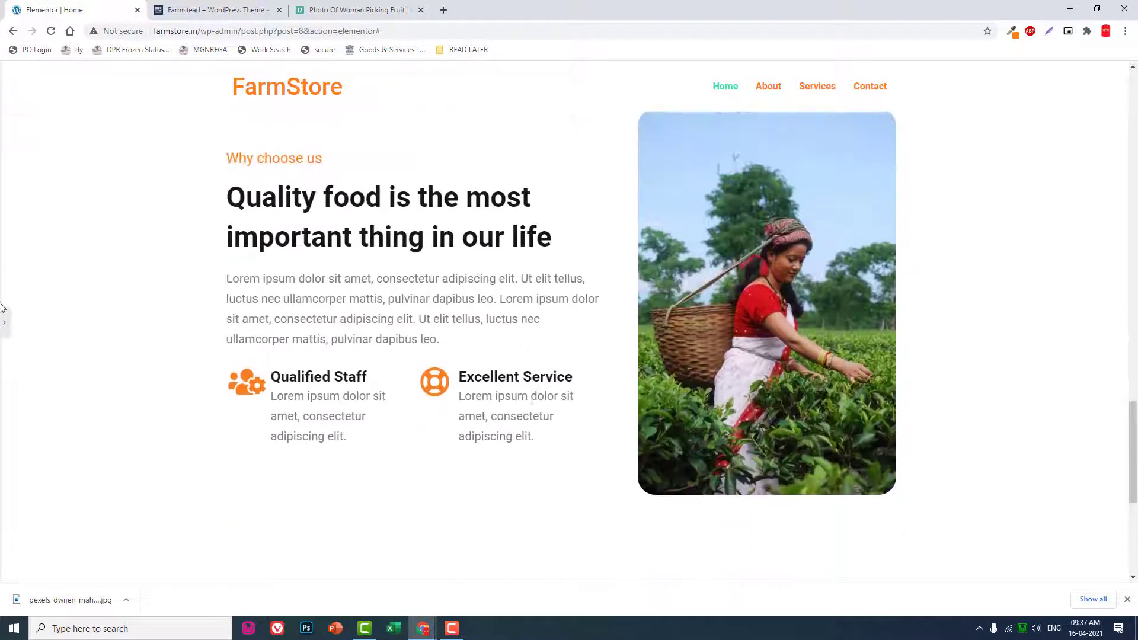
Step: Review the Farmstead demo's experience box, then return to the FarmStore editor's widget list
left_click(4, 319)
left_click(236, 11)
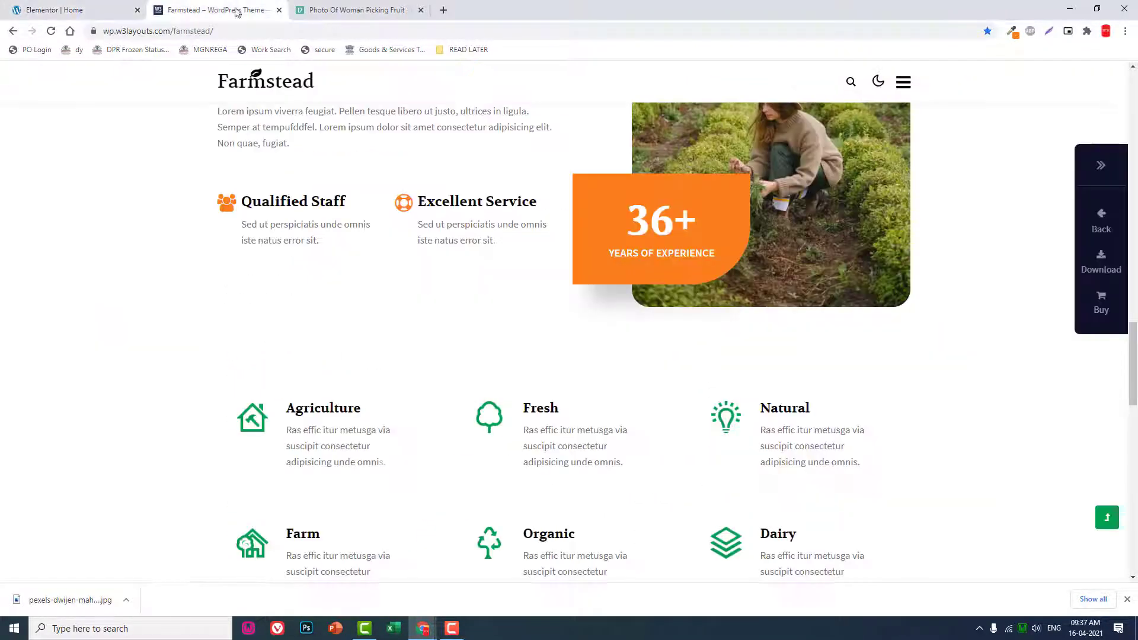
scroll(679, 258, "up", 1)
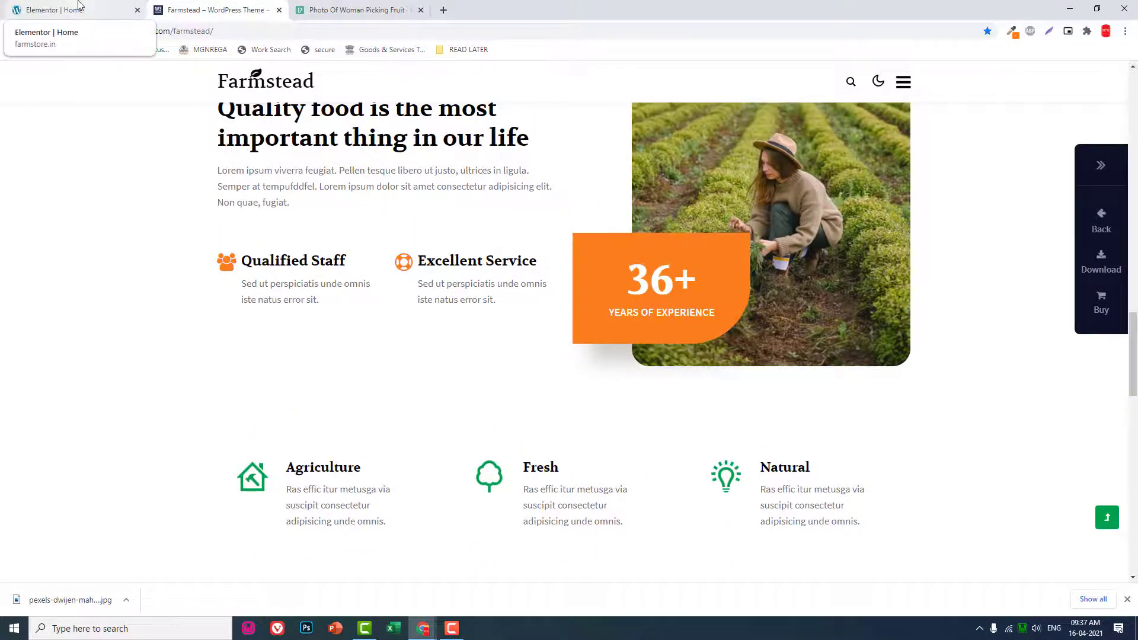
left_click(24, 7)
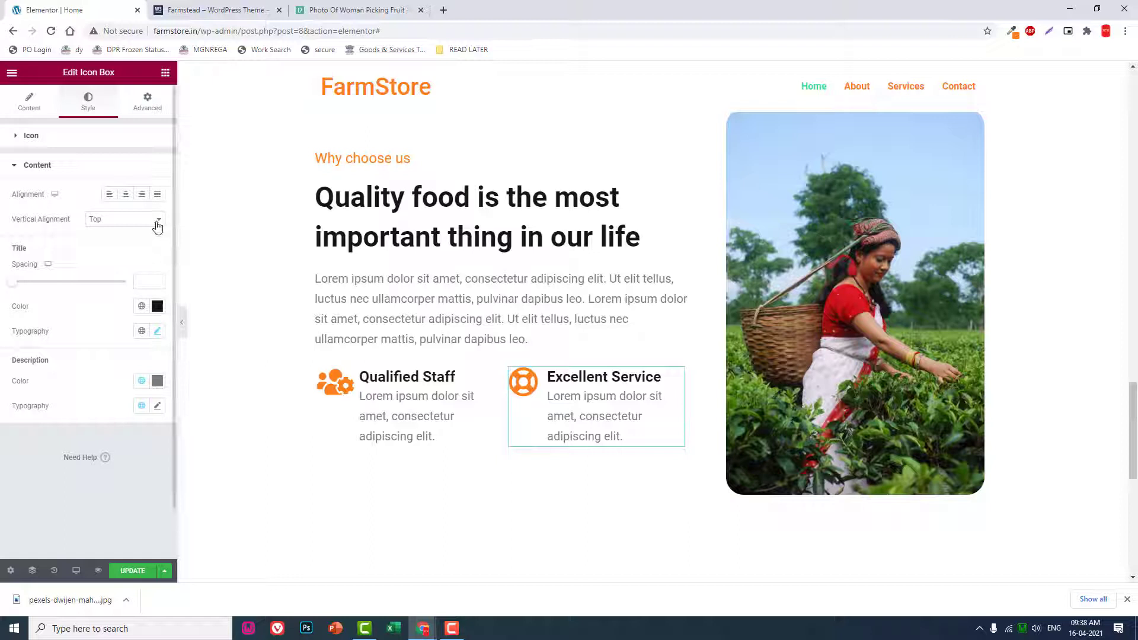
left_click(167, 74)
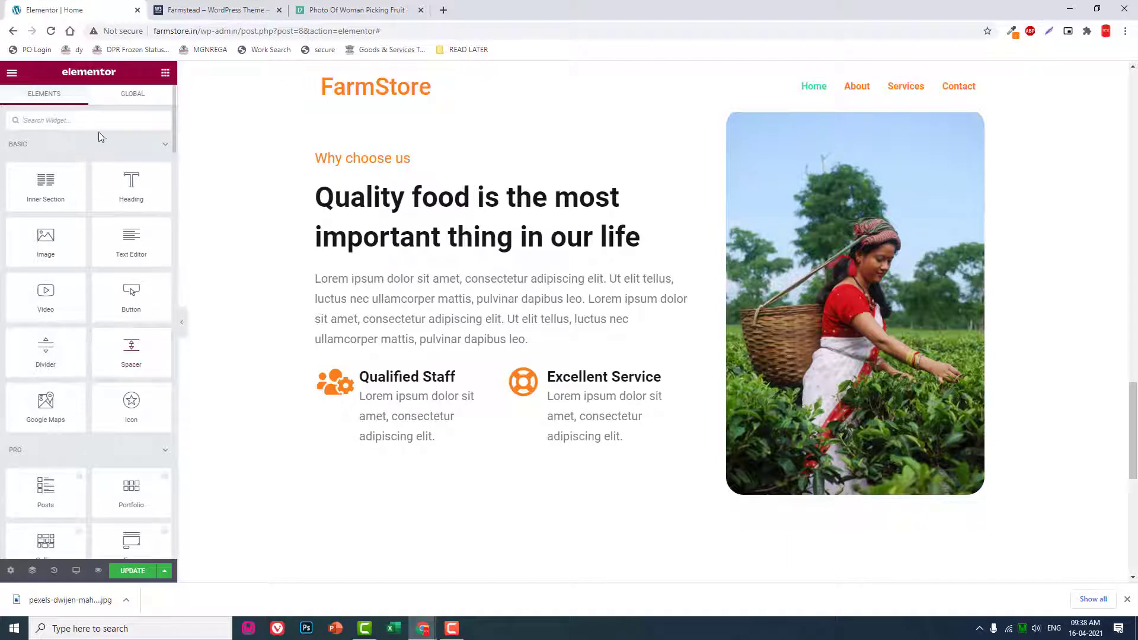
Step: Search 'ico' and add an Icon Box below the feature boxes, removing its star icon
type("ic")
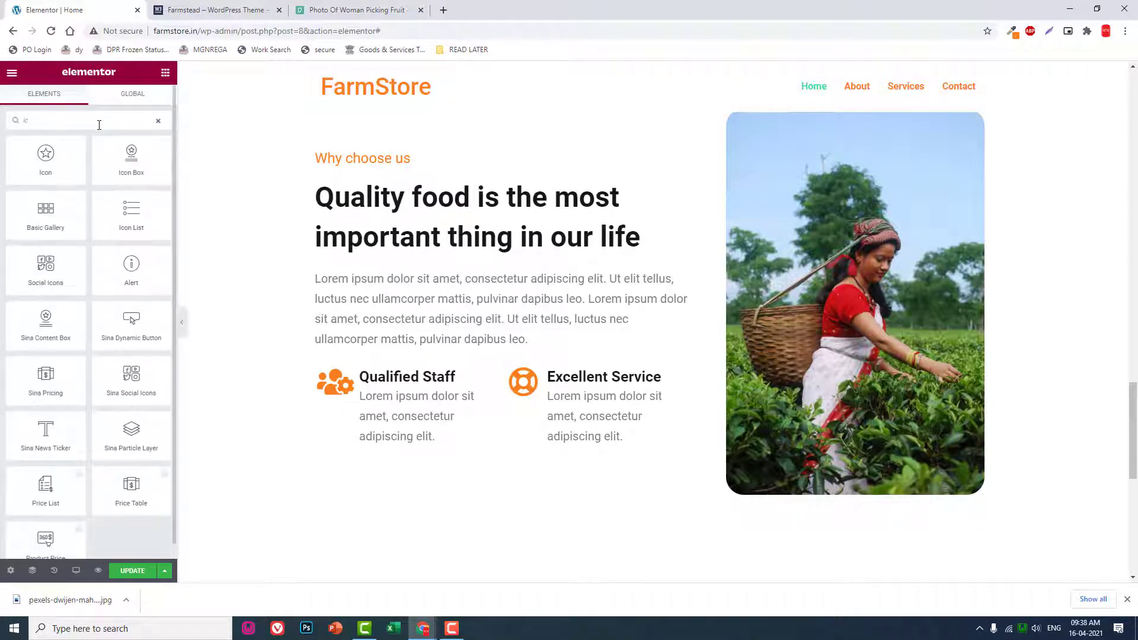
type("o")
left_click_drag(131, 157, 556, 442)
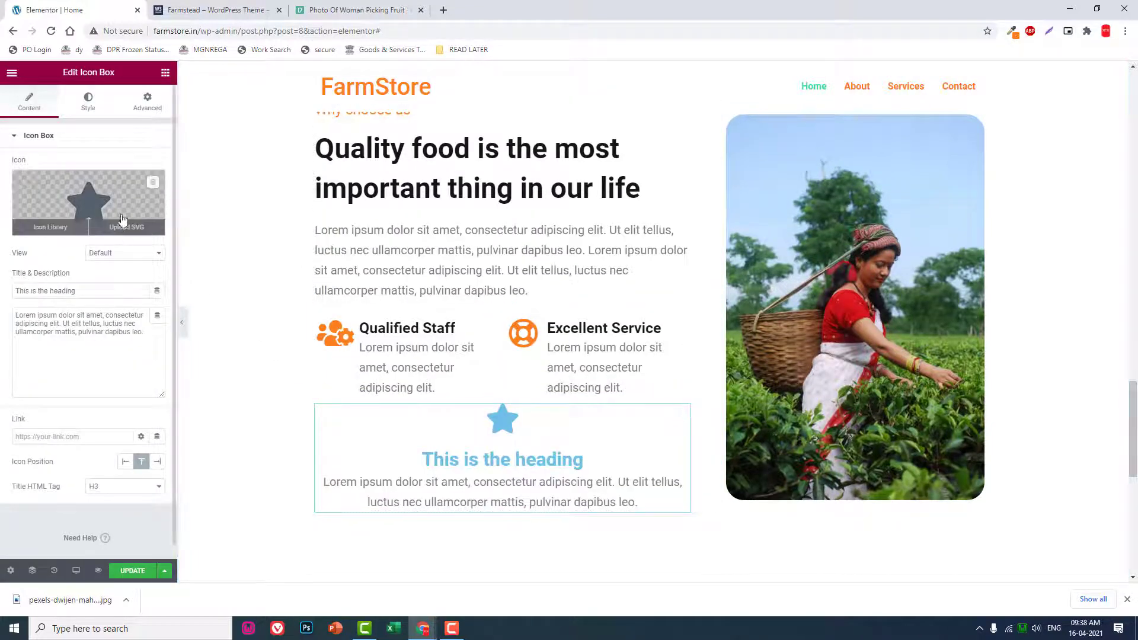
left_click(153, 185)
left_click(217, 10)
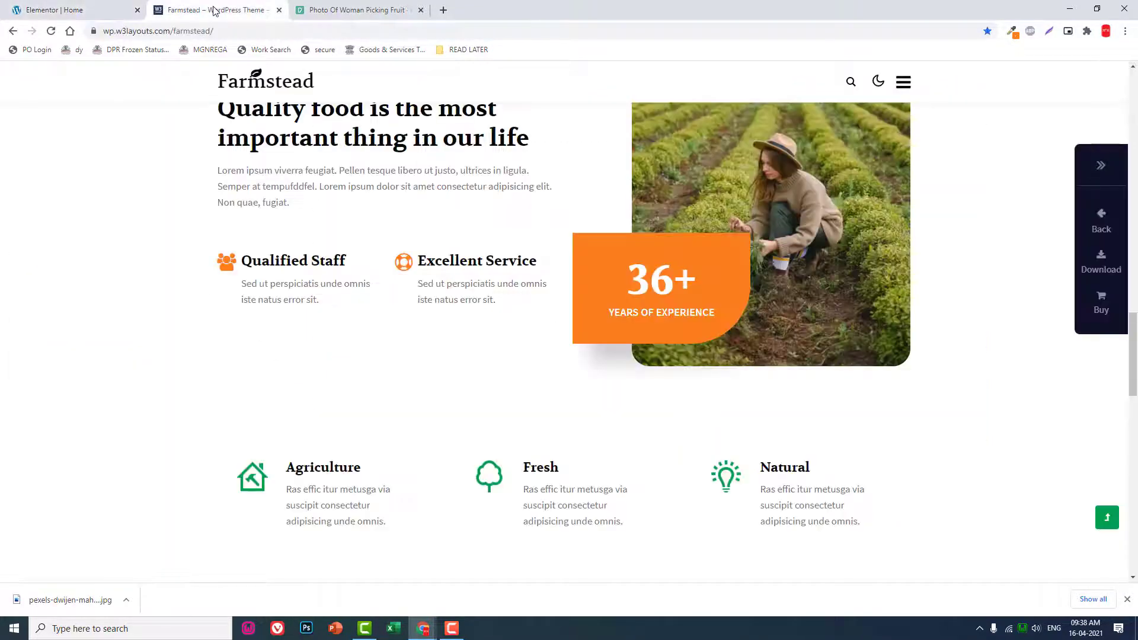
left_click(122, 6)
Step: Replace the new box's title with '20+'
left_click_drag(104, 290, 2, 278)
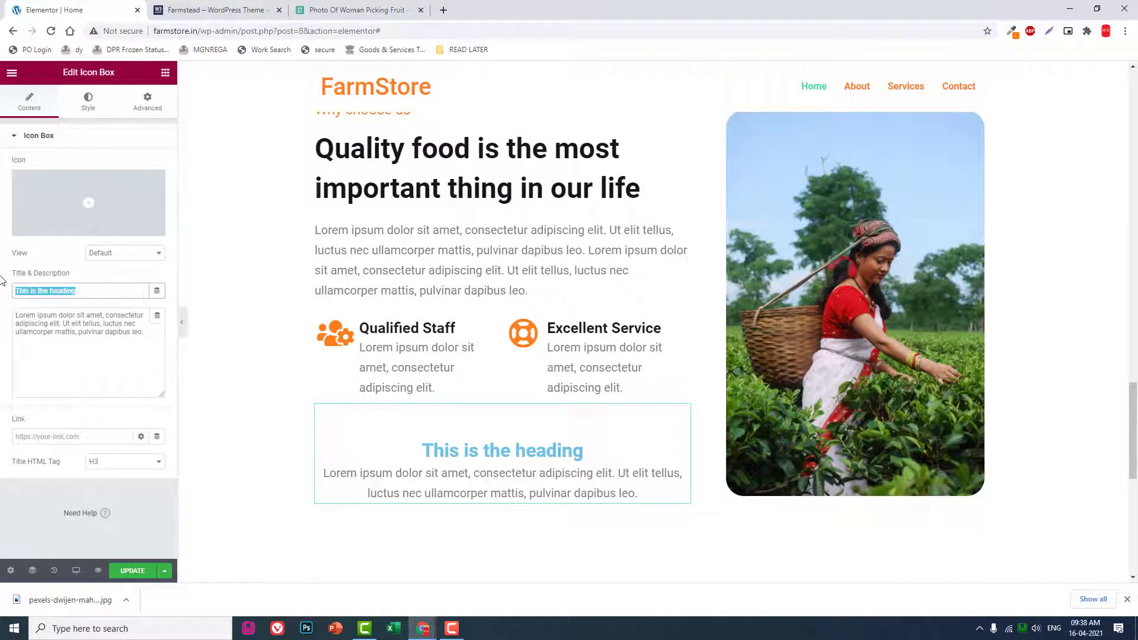
type("20+")
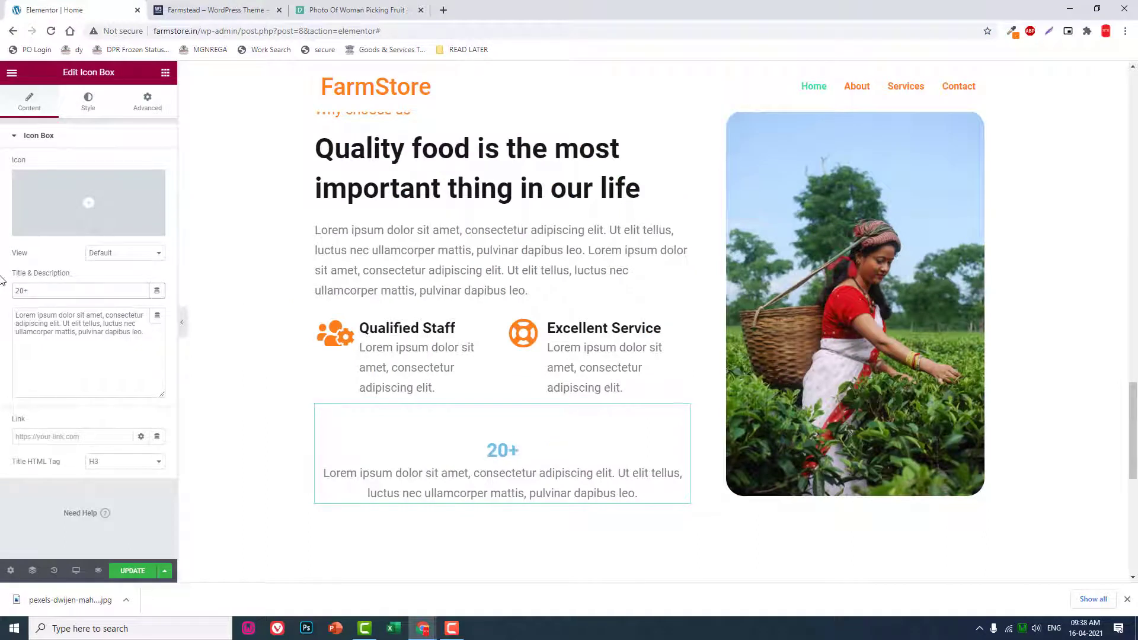
left_click(216, 9)
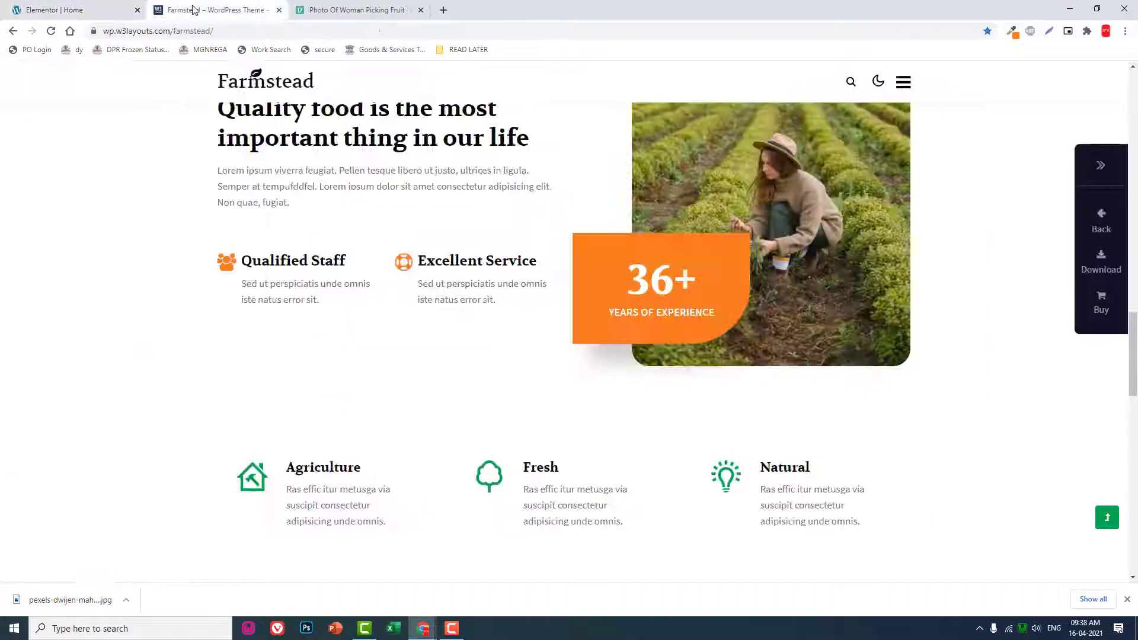
left_click(106, 6)
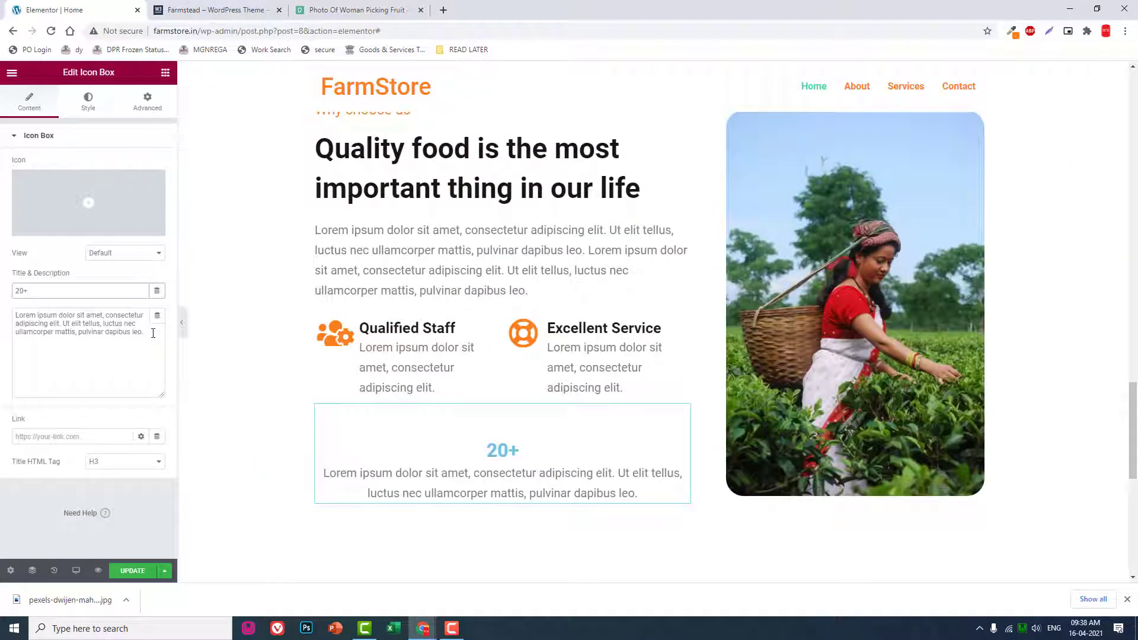
Step: Replace the description with 'YEARS OF EXPERIENCE', checking the reference wording
left_click_drag(153, 333, 5, 178)
key("BackSpace")
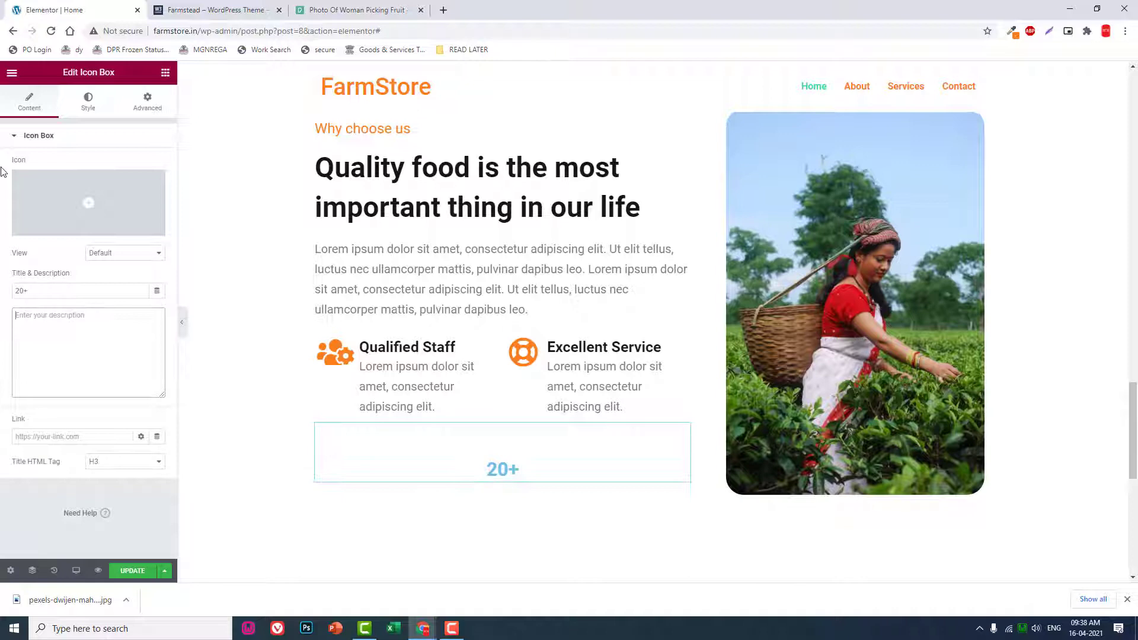
type("YEARS OF")
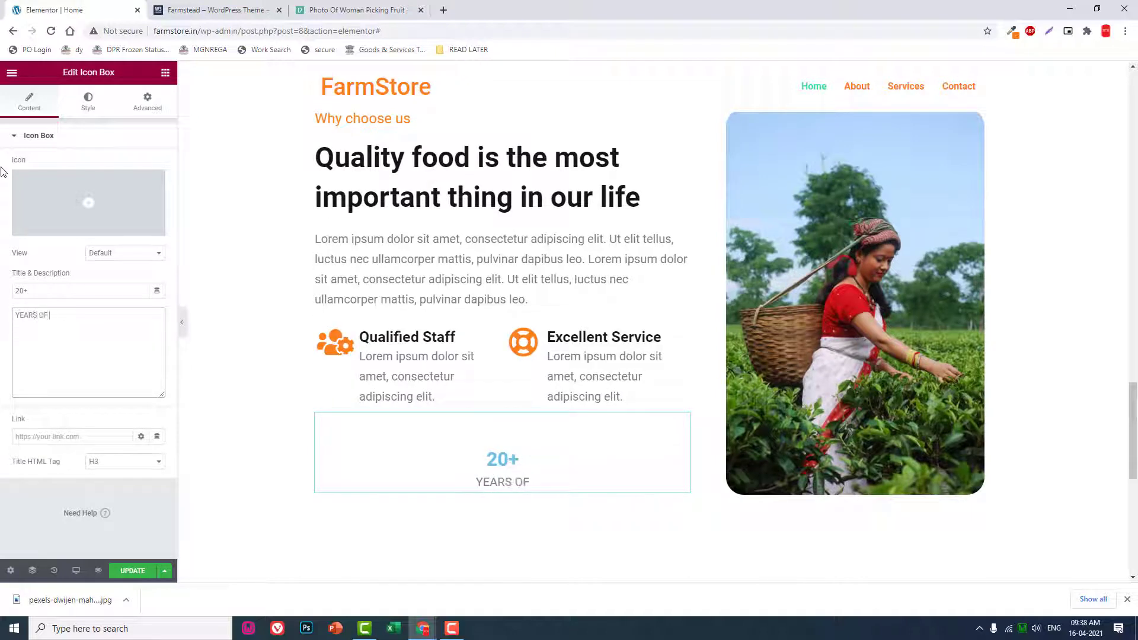
type(" EXPERIENCE")
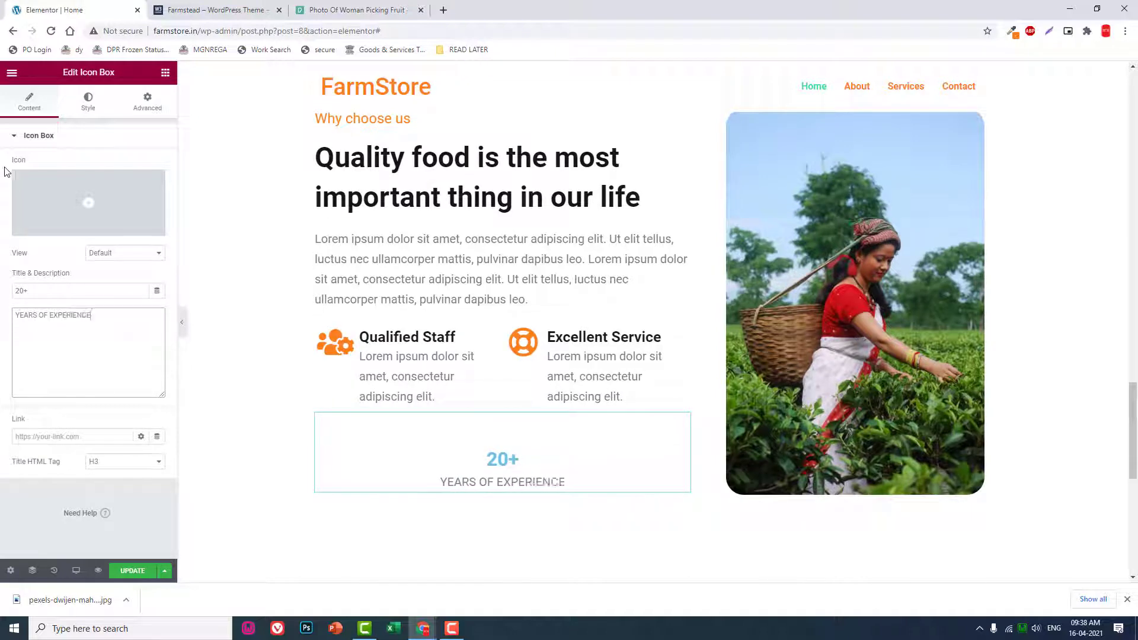
left_click(210, 11)
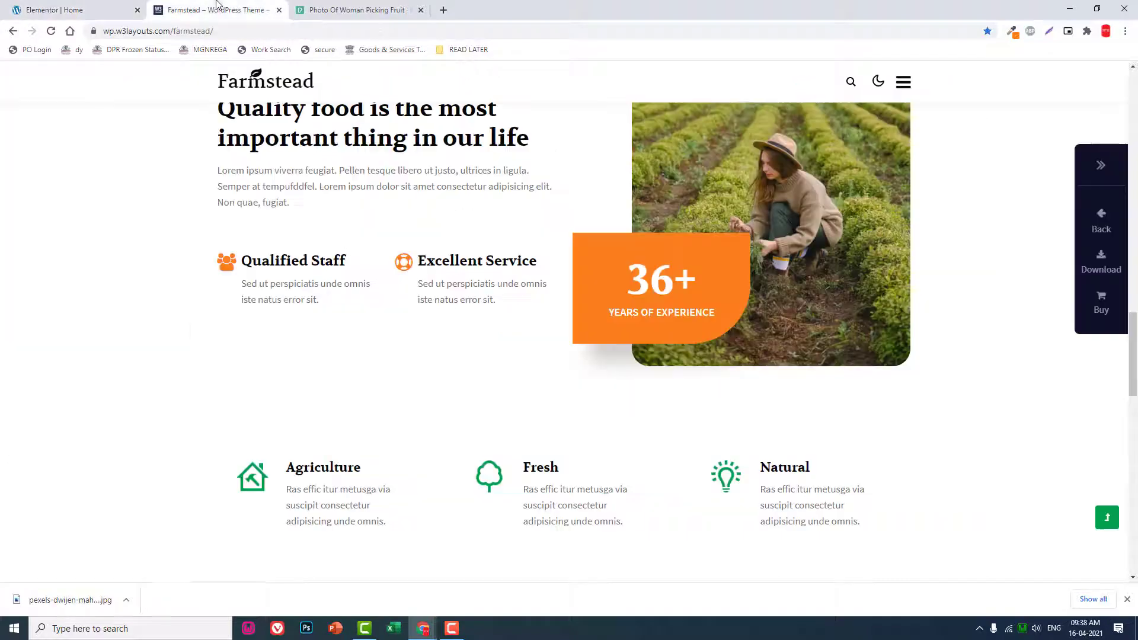
left_click(100, 6)
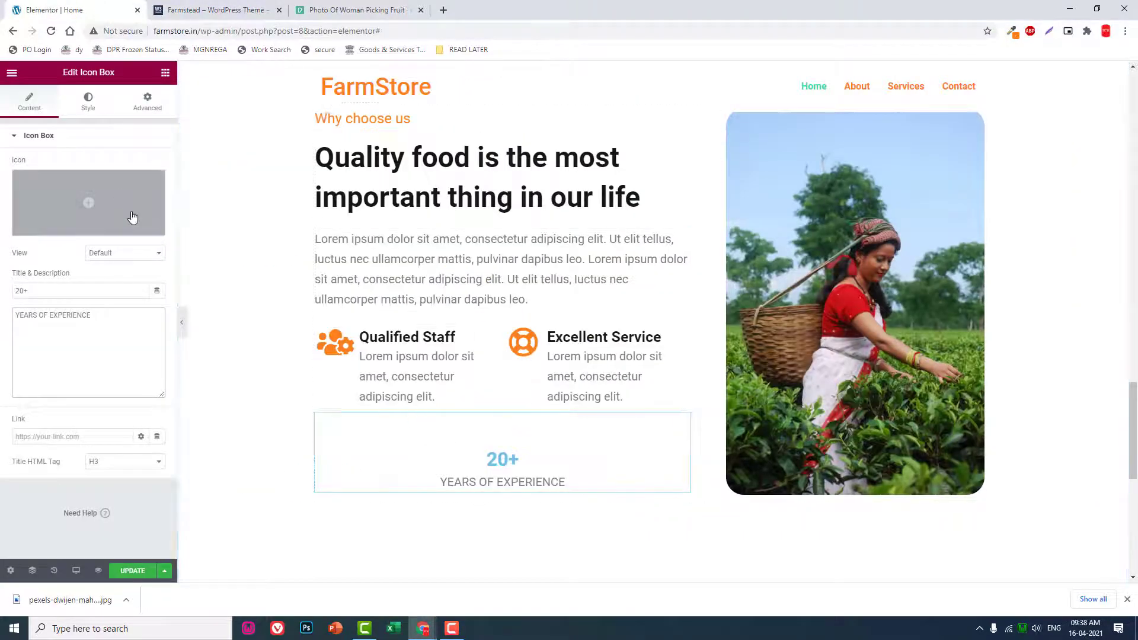
left_click(214, 10)
left_click(109, 10)
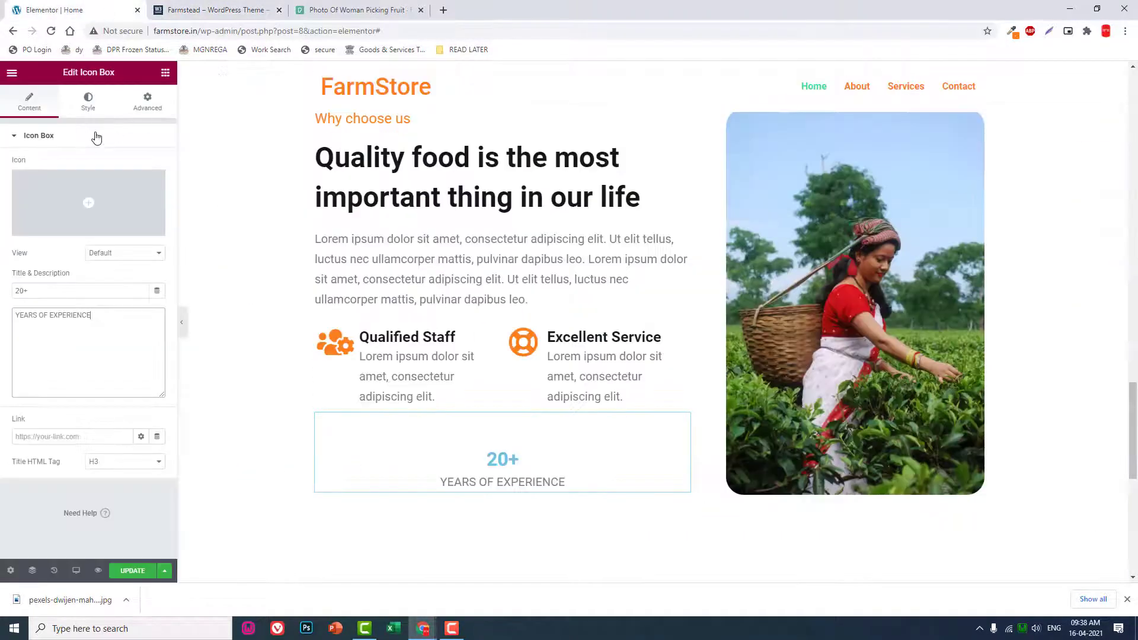
Step: Set a Classic background colour of #FB811E, sampled from the reference, on the experience box
left_click(88, 101)
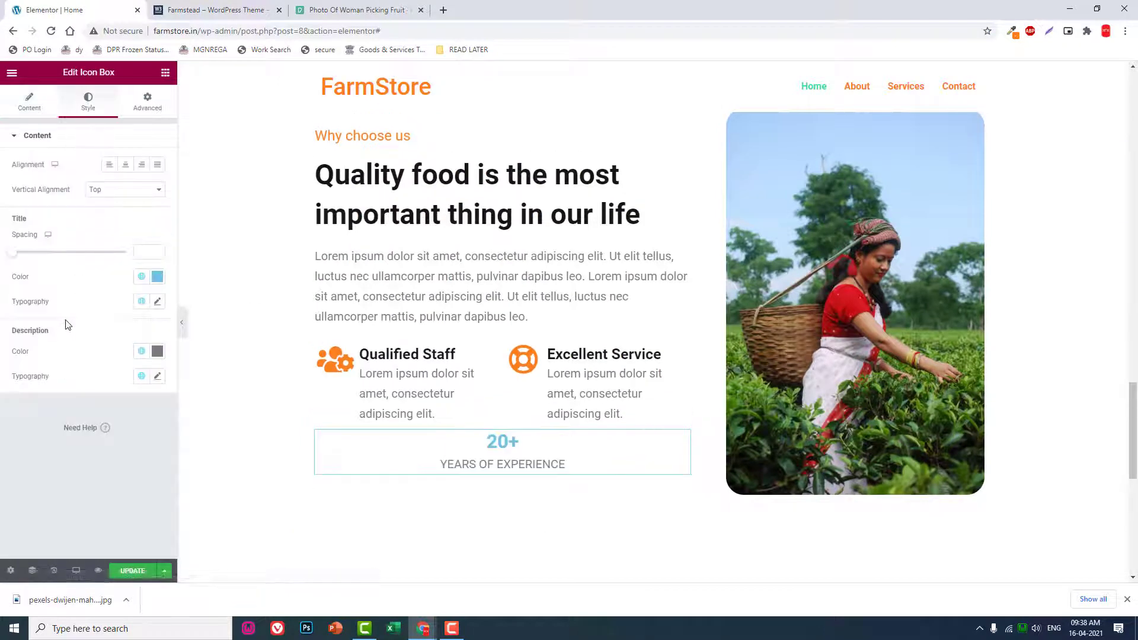
left_click(148, 101)
scroll(53, 427, "down", 3)
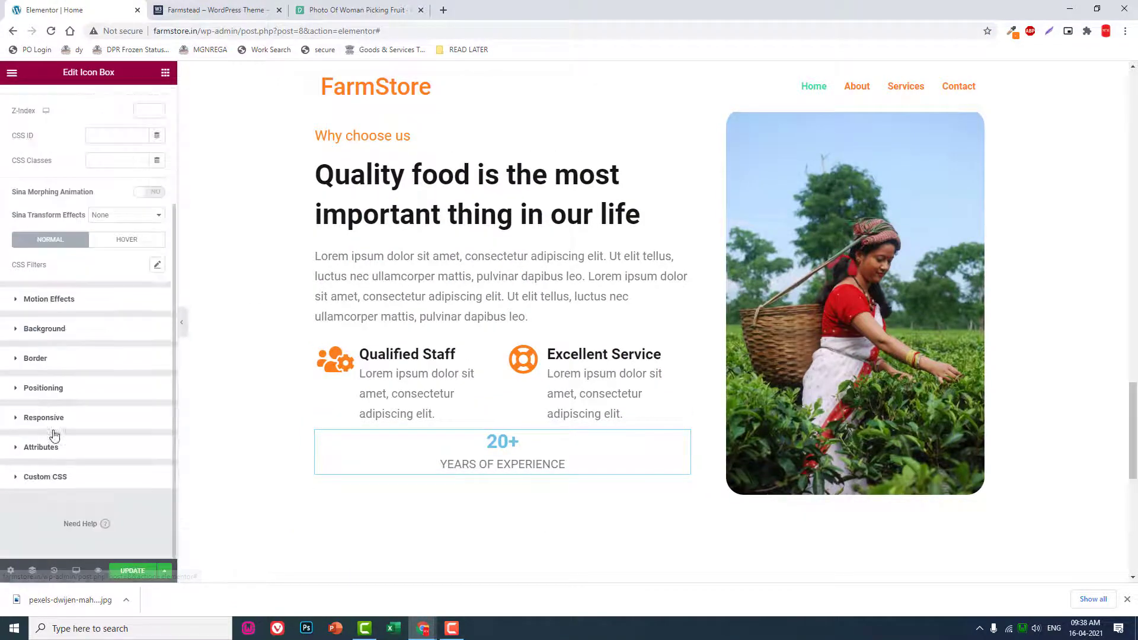
left_click(73, 331)
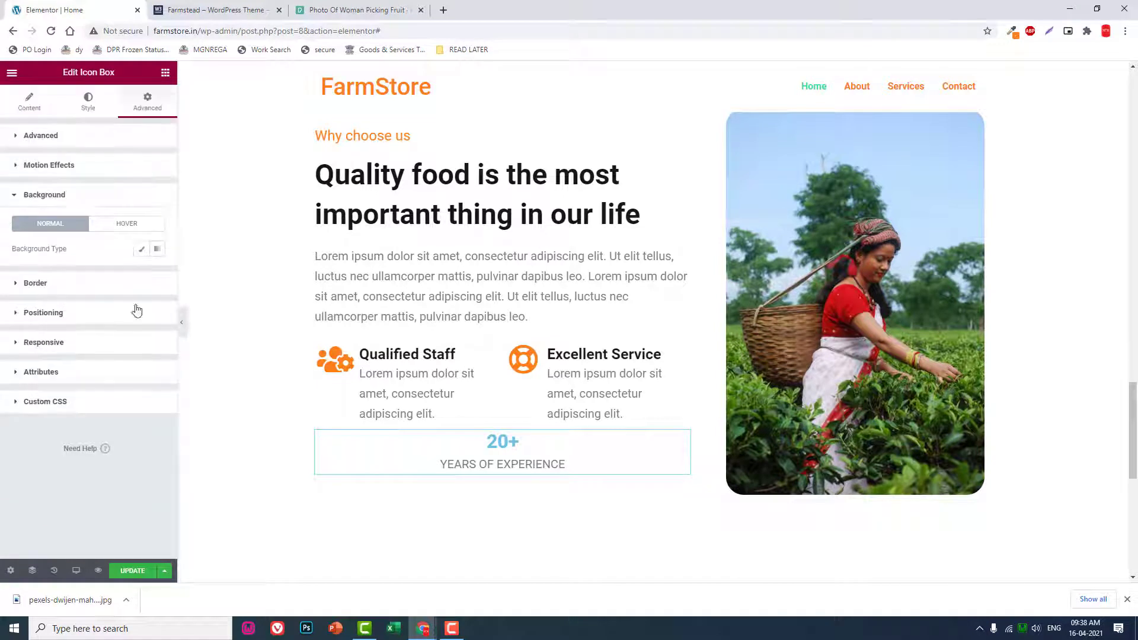
left_click(147, 249)
left_click(156, 273)
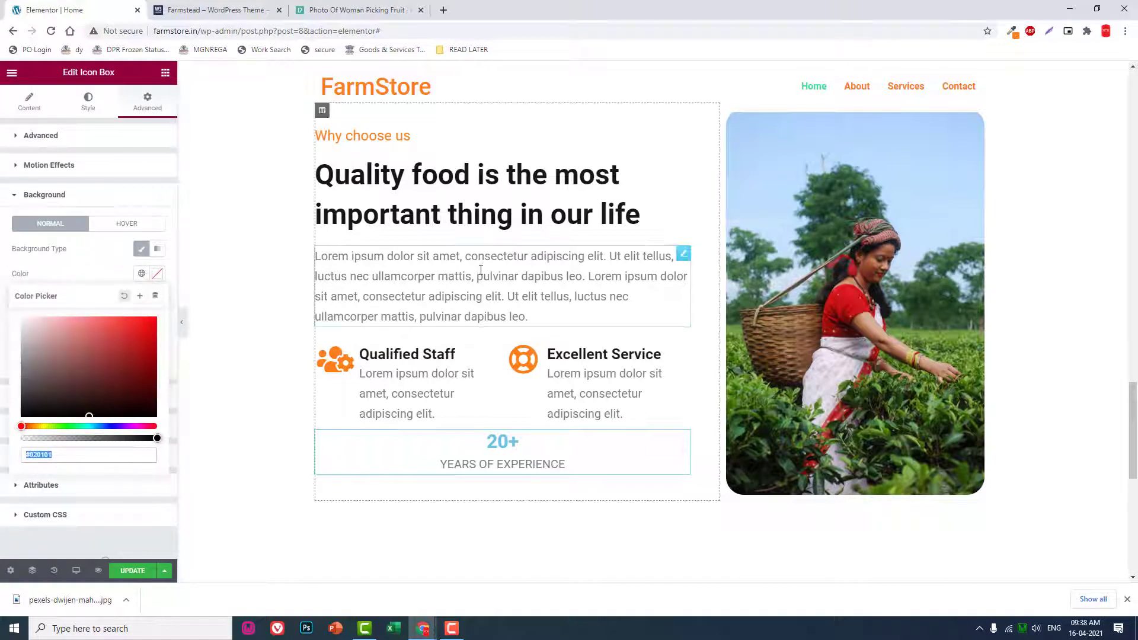
left_click(1015, 33)
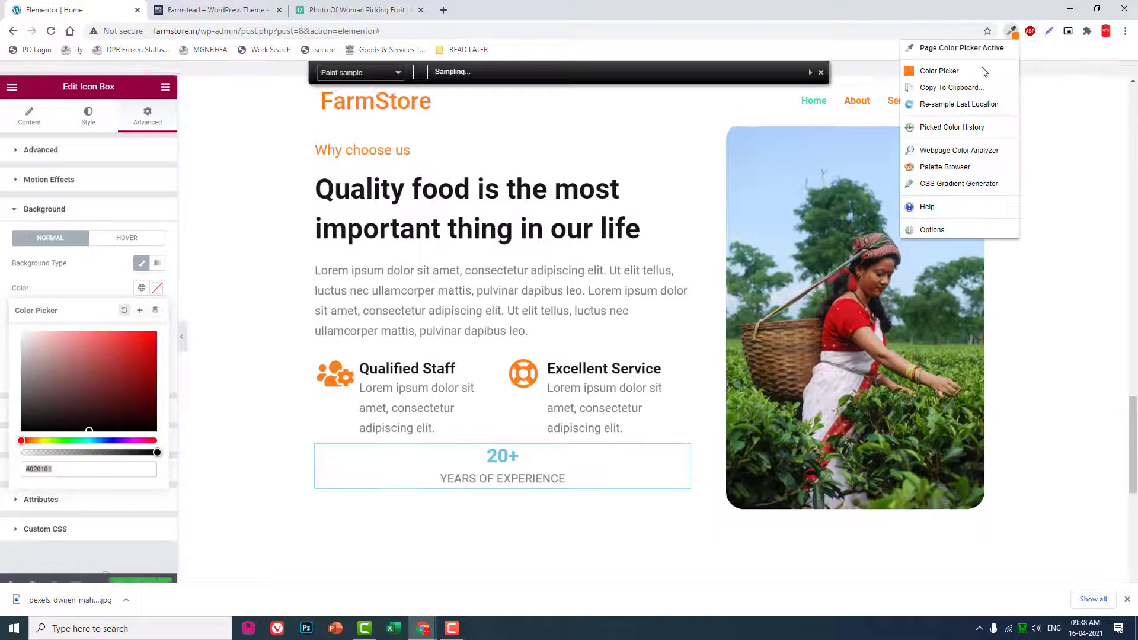
left_click(949, 87)
left_click(946, 98)
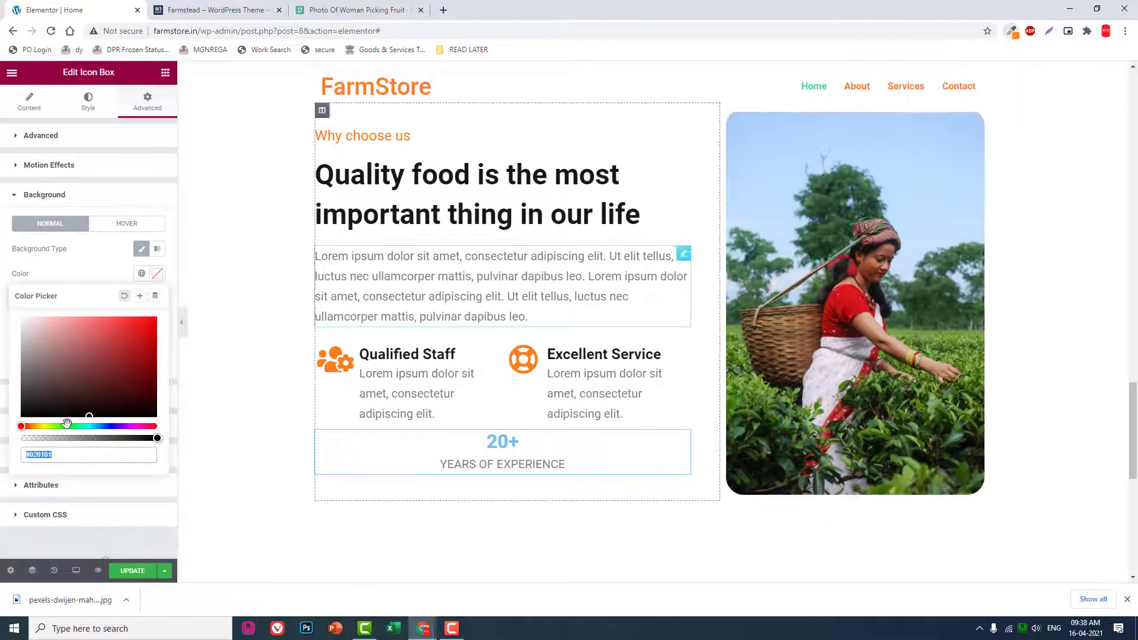
key("ctrl+v")
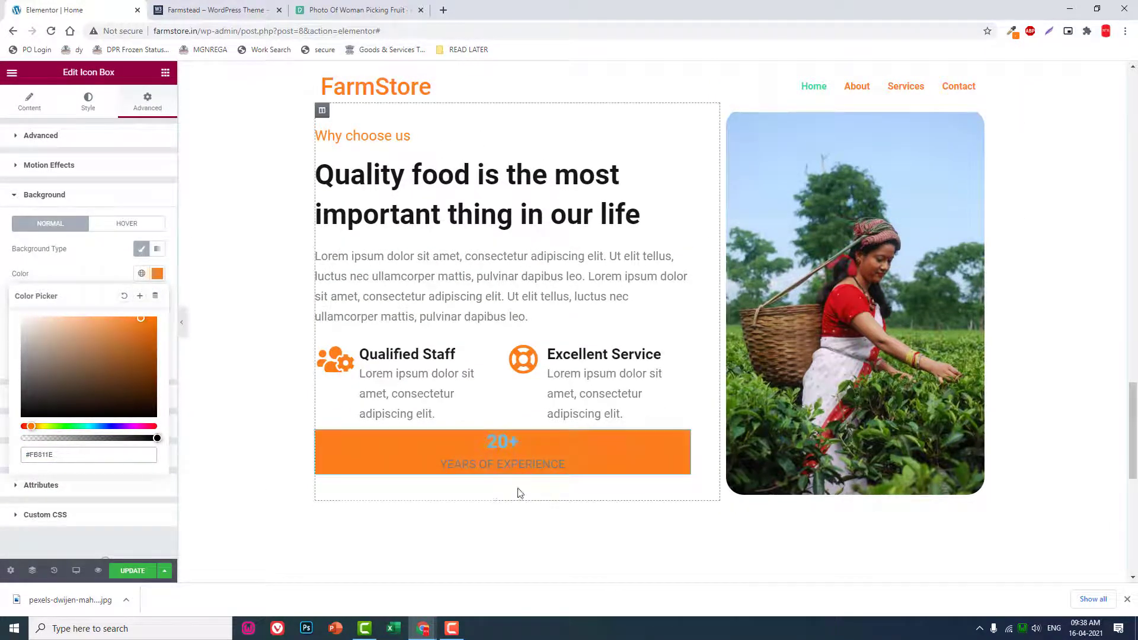
Step: Set both the Title and Description colours to #FFFFFF
left_click(88, 102)
left_click(235, 5)
left_click(104, 10)
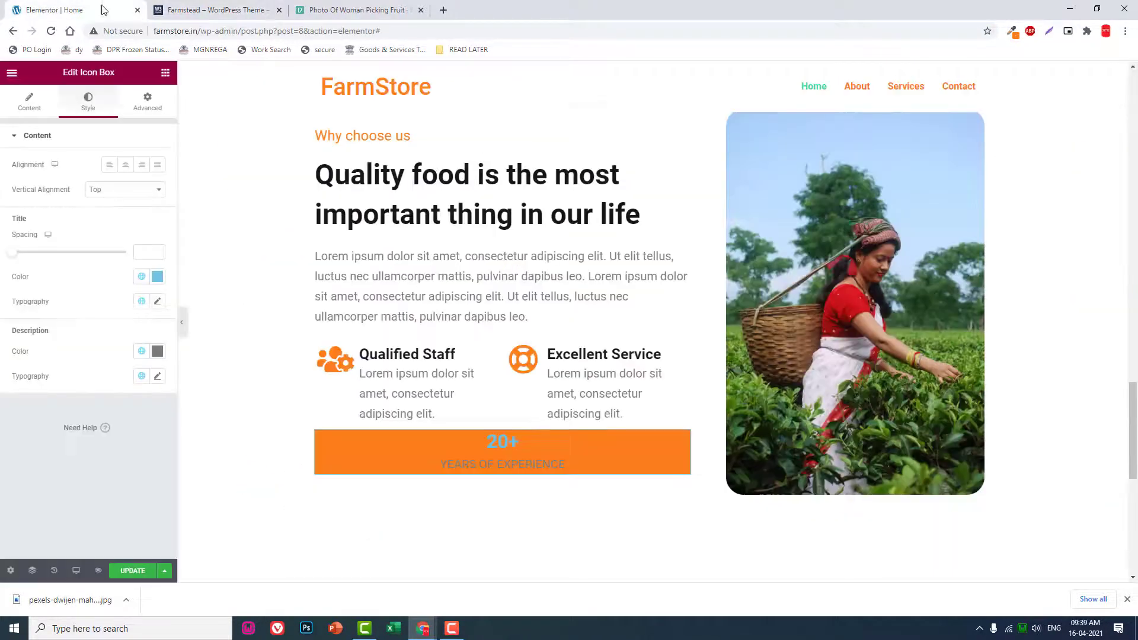
left_click(158, 277)
type("#FFFFFF")
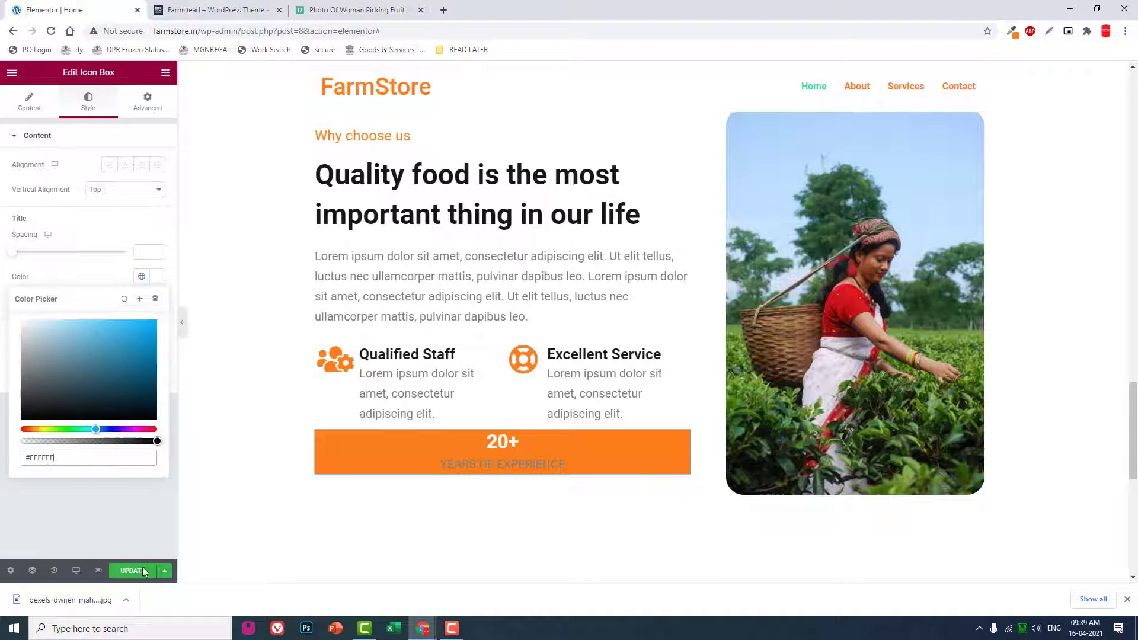
key("Return")
left_click(157, 351)
type("#FFFFFF")
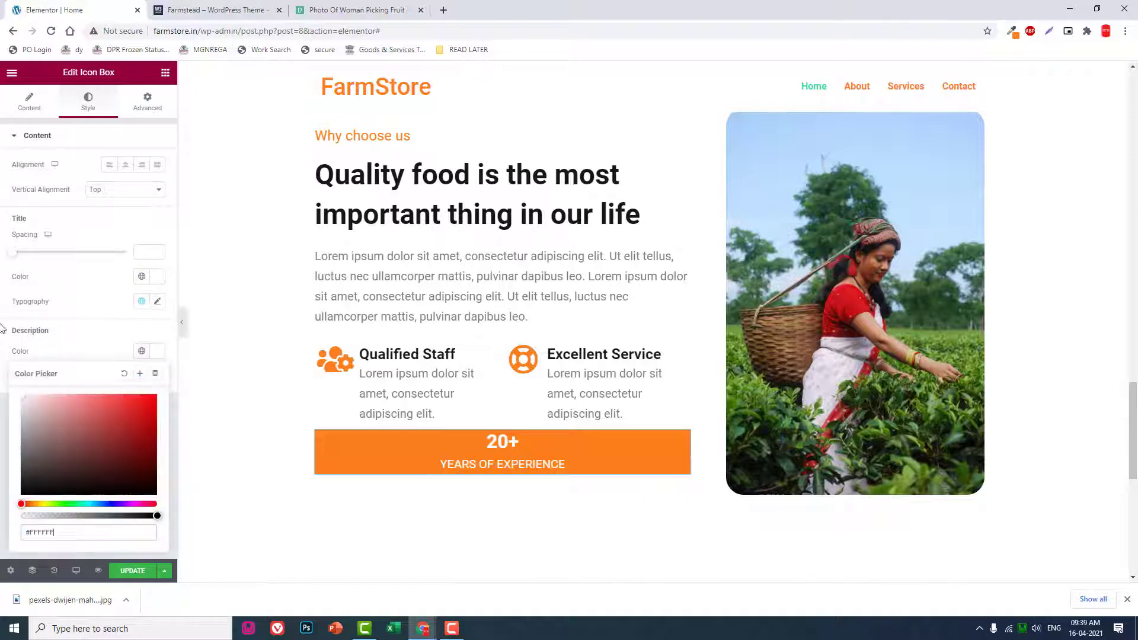
key("Return")
Step: Set the 20+ title's typography size to 80 px
left_click(157, 301)
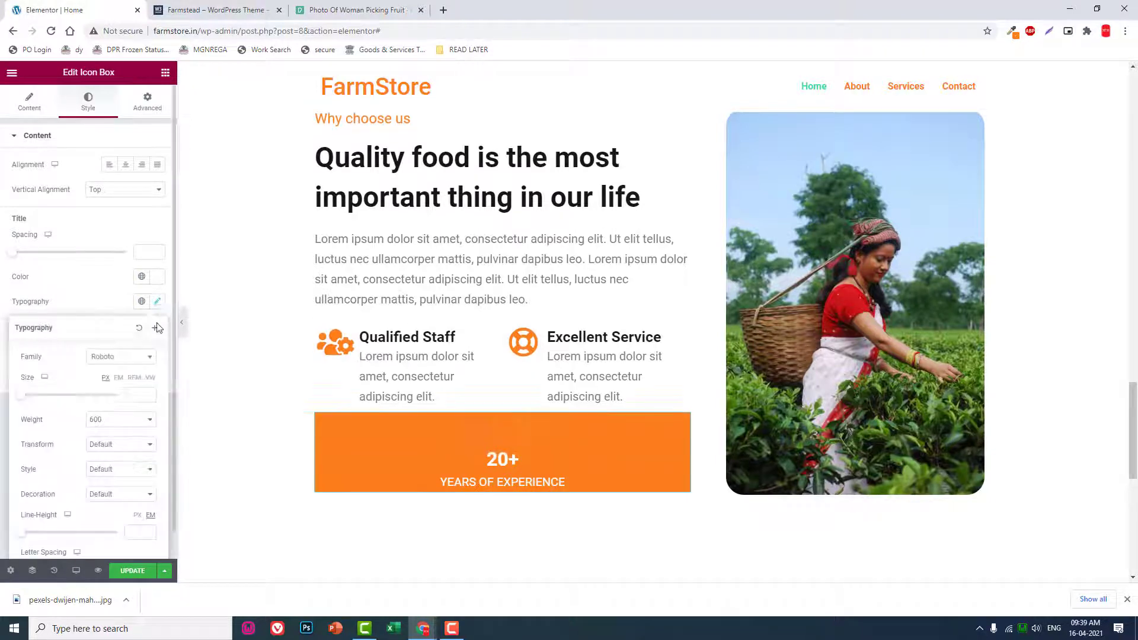
left_click(135, 396)
type("80")
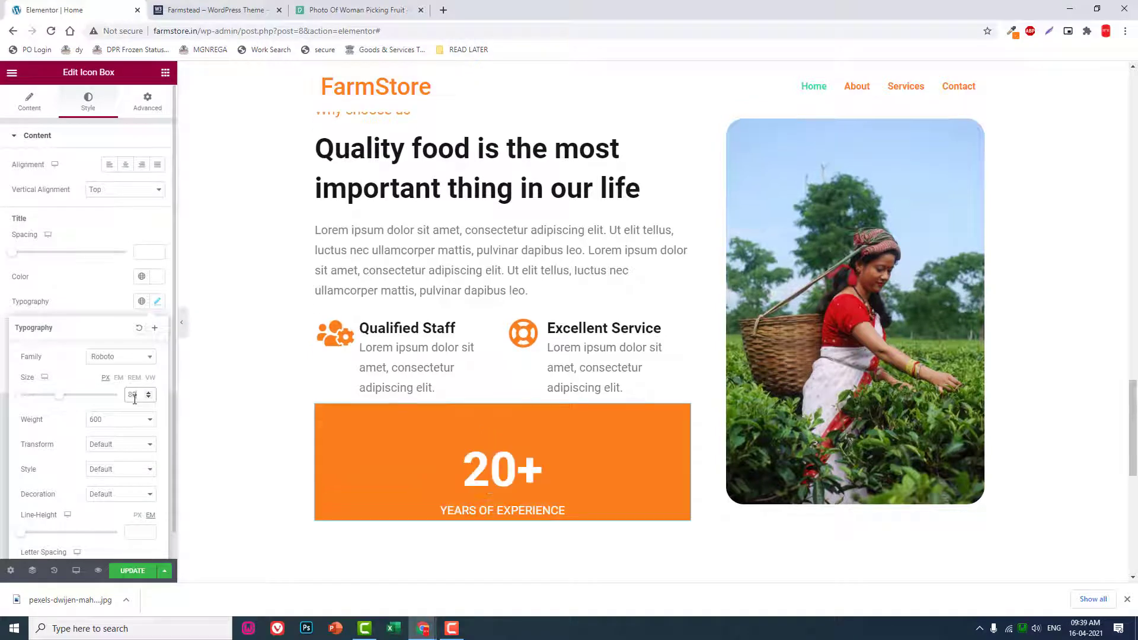
left_click(246, 10)
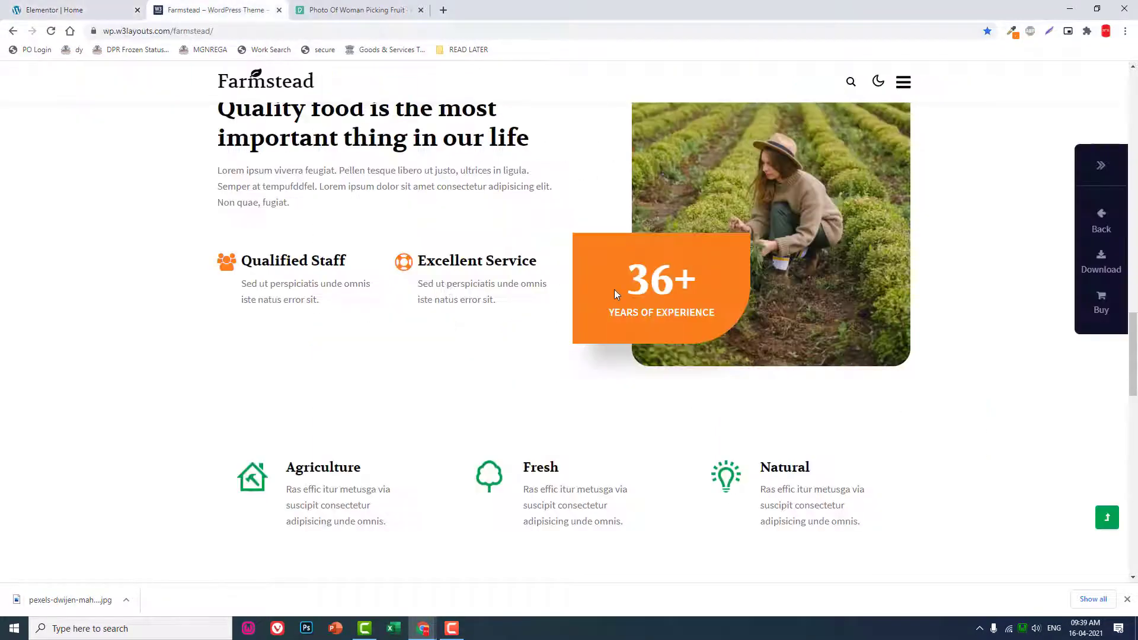
left_click(53, 9)
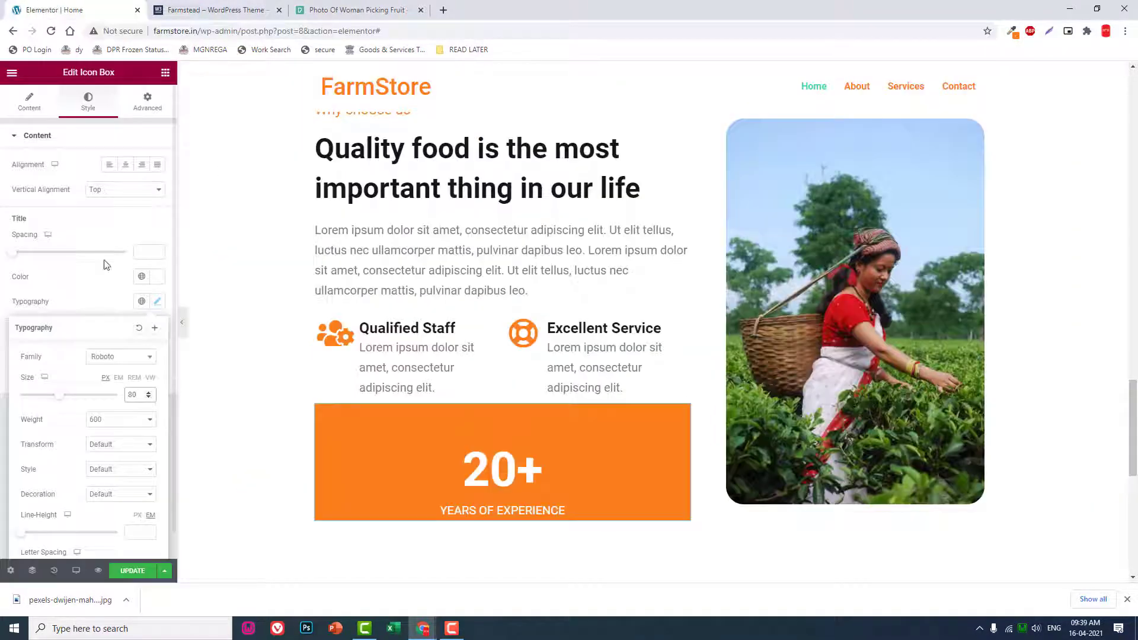
left_click(202, 6)
left_click(110, 7)
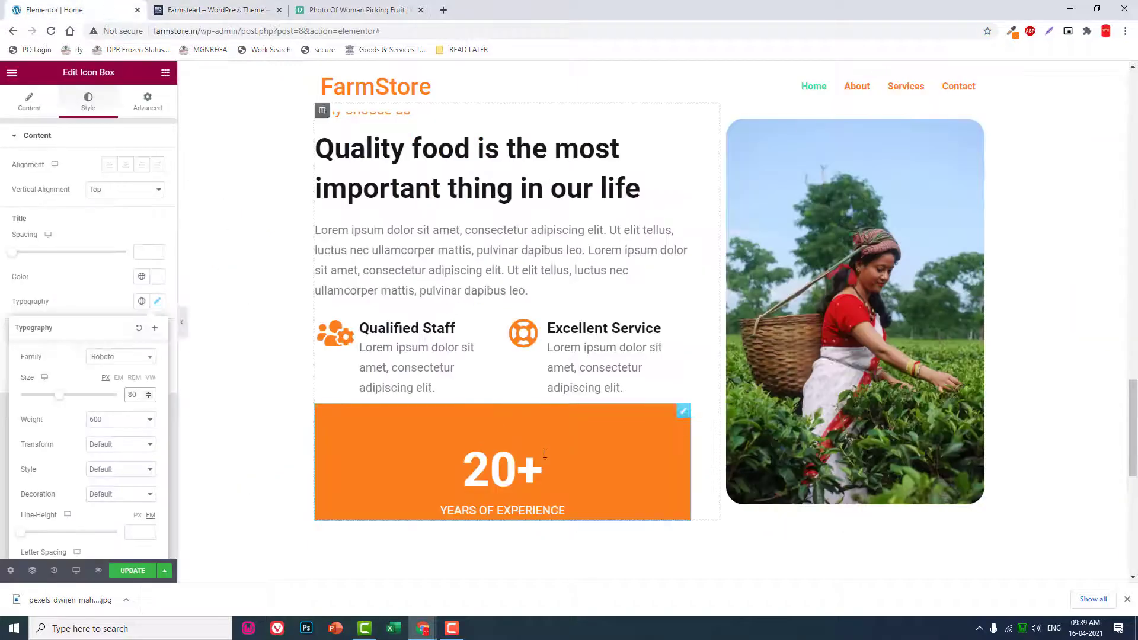
left_click(117, 221)
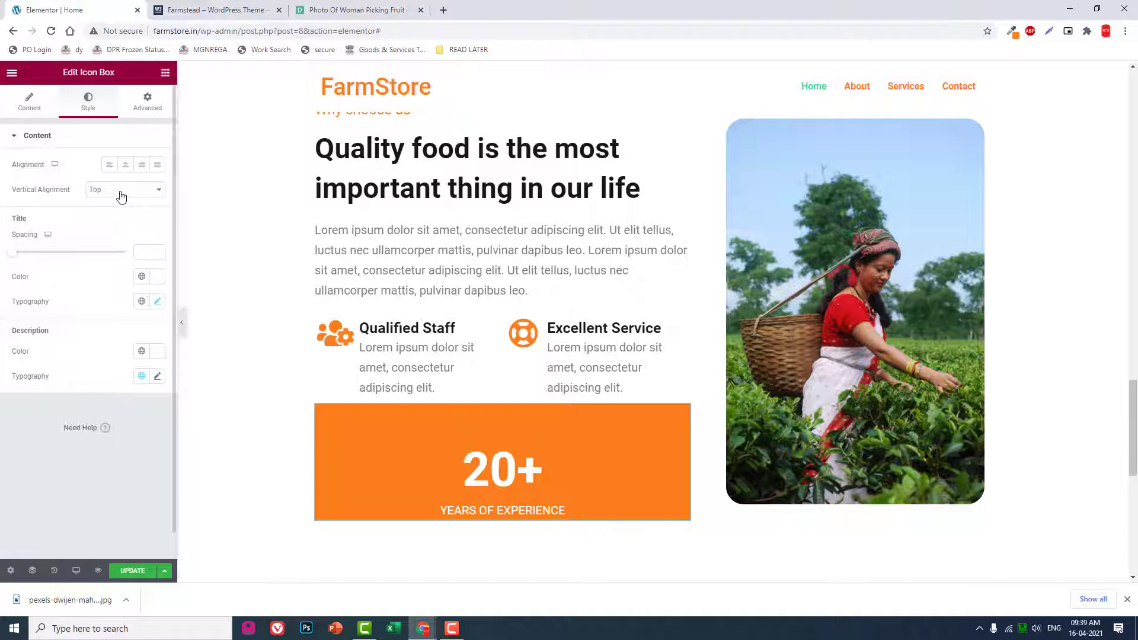
Step: Set the experience box's Vertical Alignment to Middle
left_click(122, 189)
left_click(122, 211)
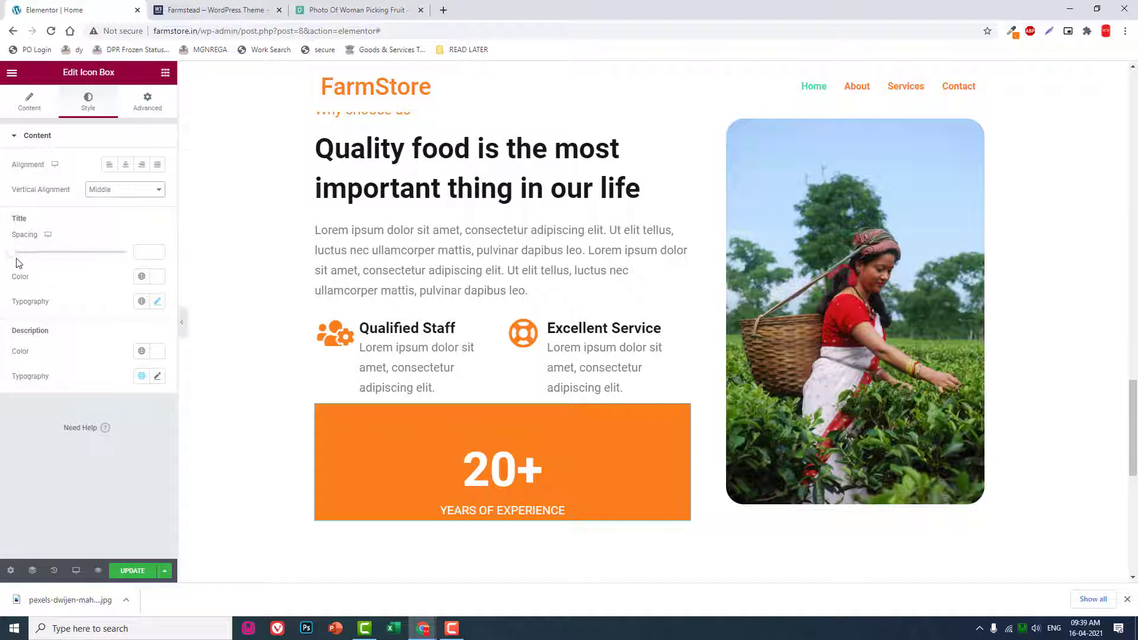
left_click(33, 105)
mouse_move(115, 209)
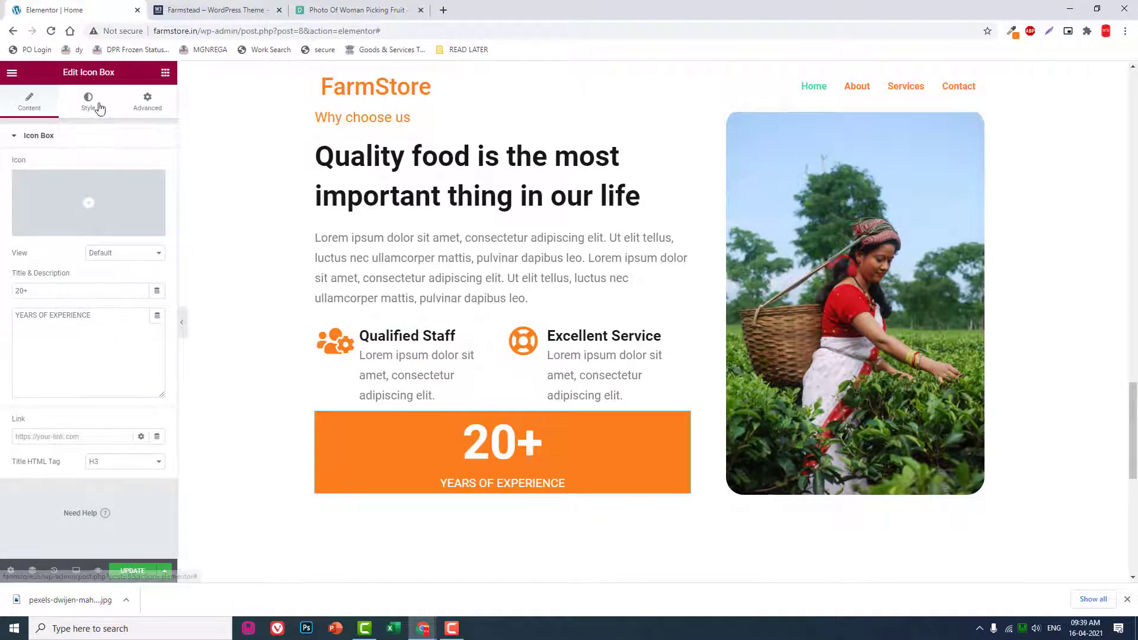
left_click(95, 107)
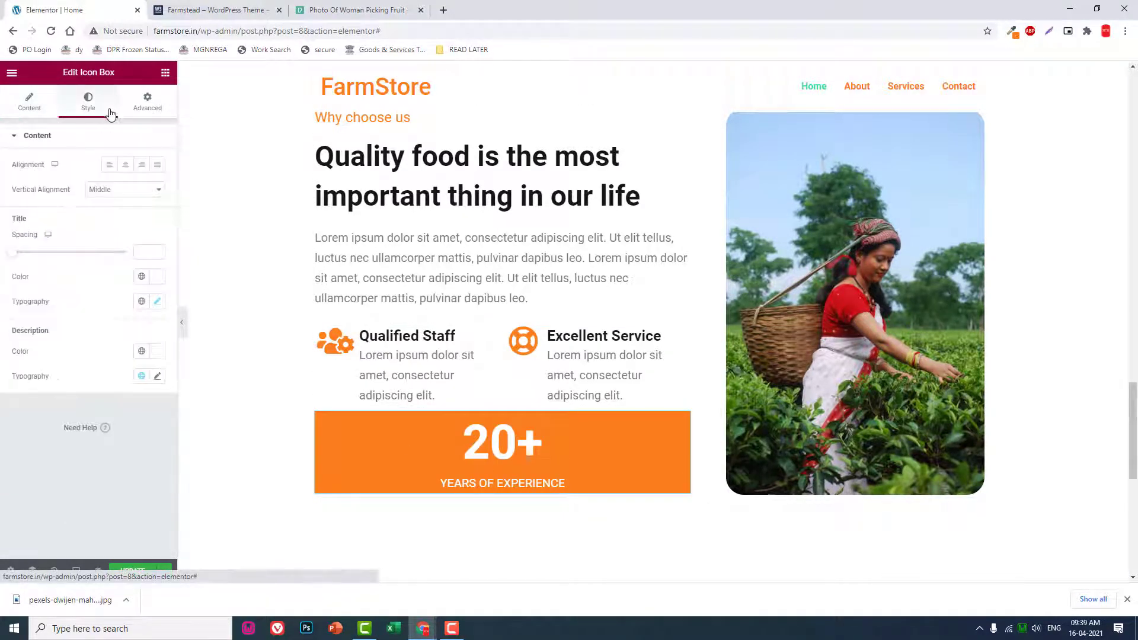
left_click(152, 110)
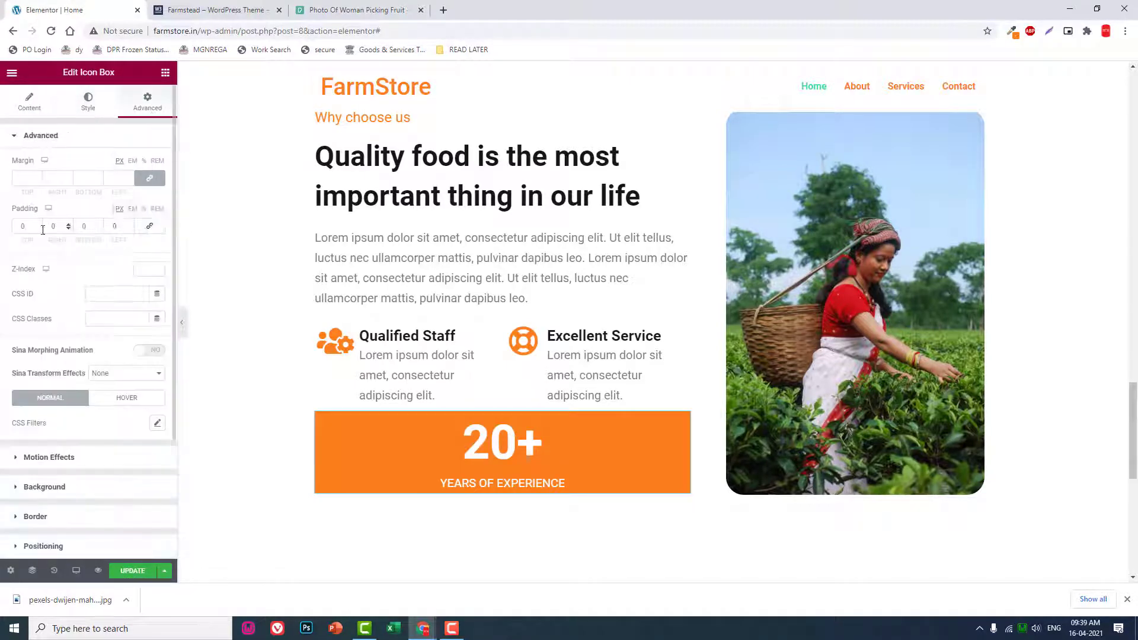
Step: Set the experience box's Padding Top and Bottom to 50 px
left_click(355, 10)
left_click(214, 6)
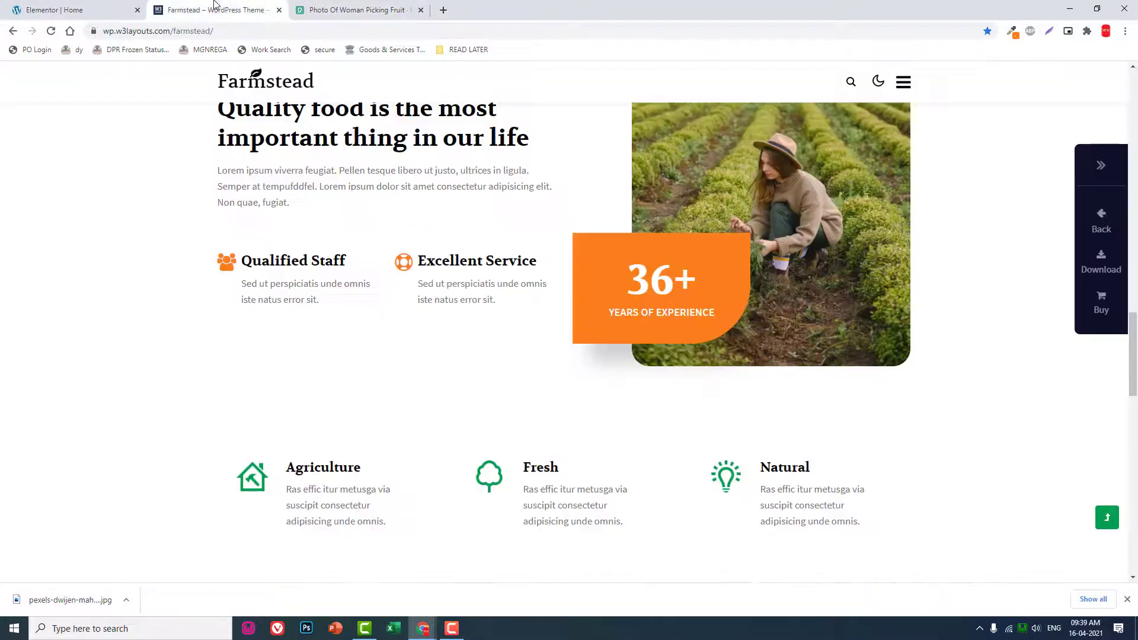
left_click(82, 8)
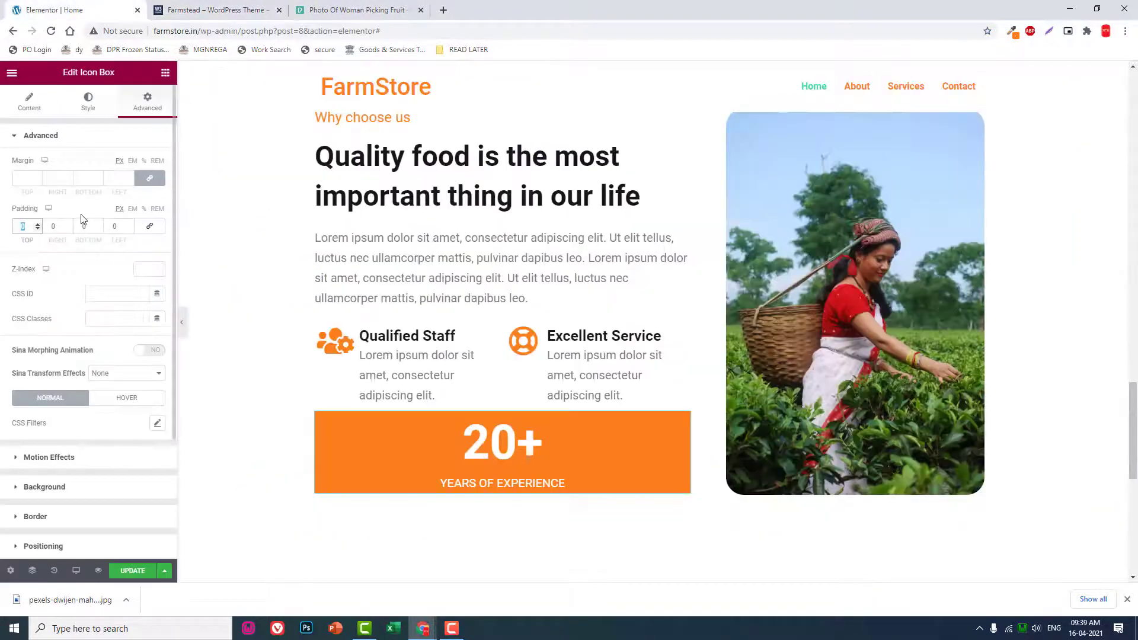
type("50")
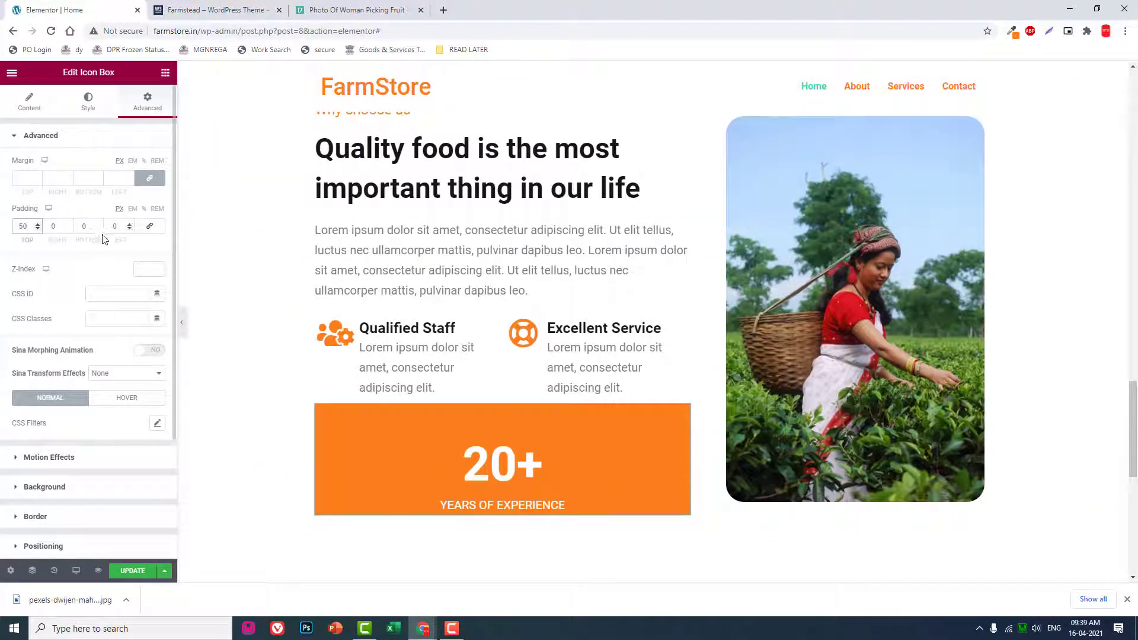
left_click(82, 225)
type("50")
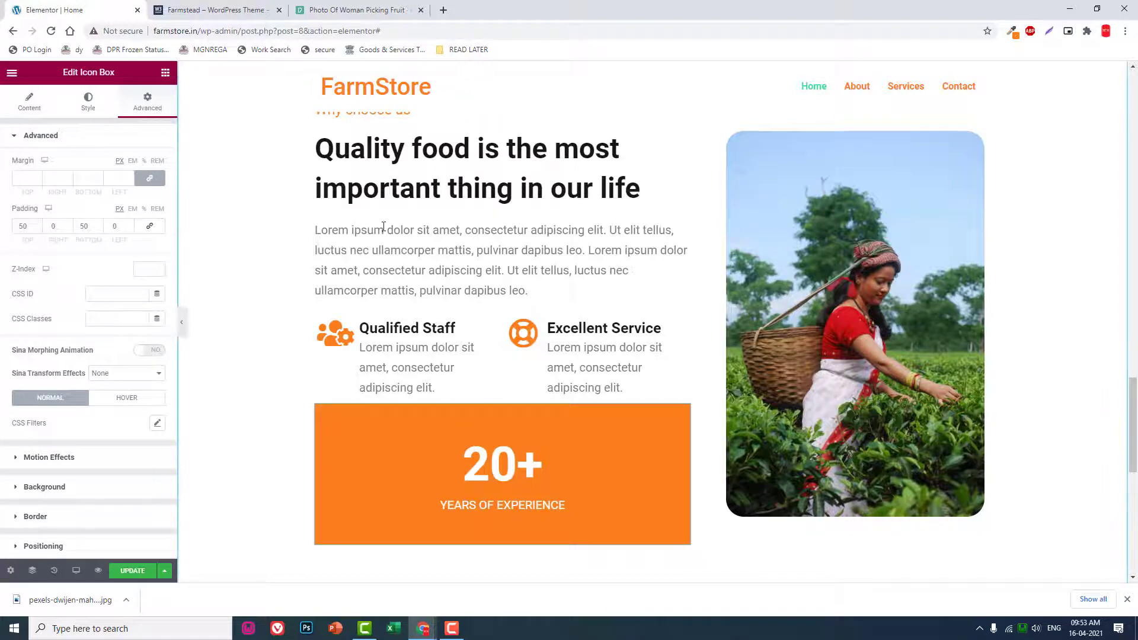
scroll(393, 248, "down", 2)
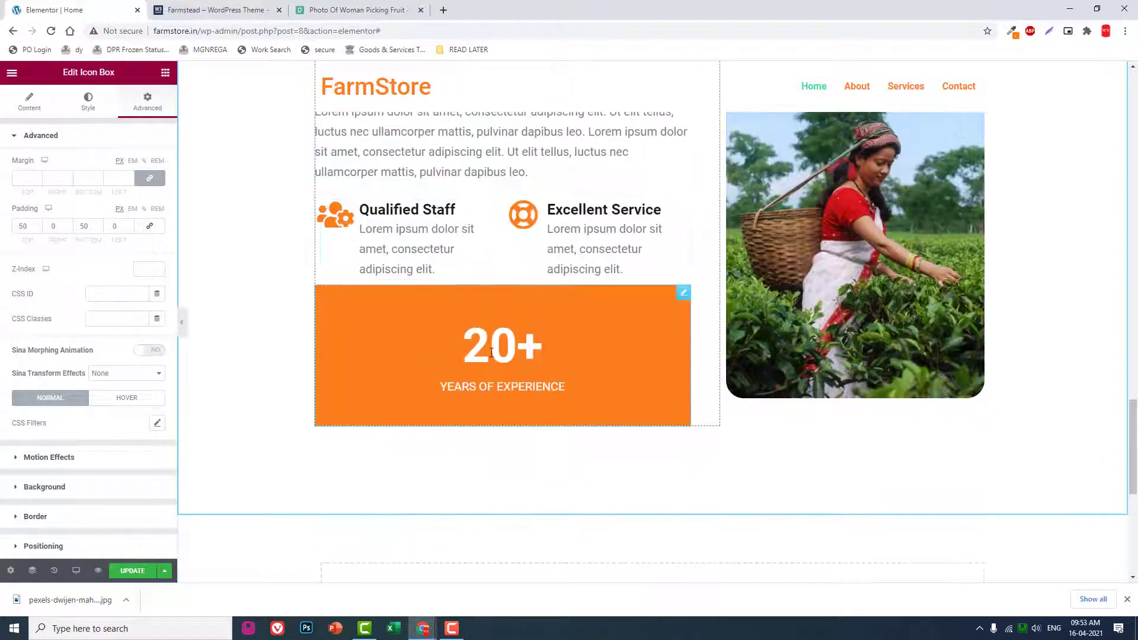
left_click(465, 636)
left_click(454, 578)
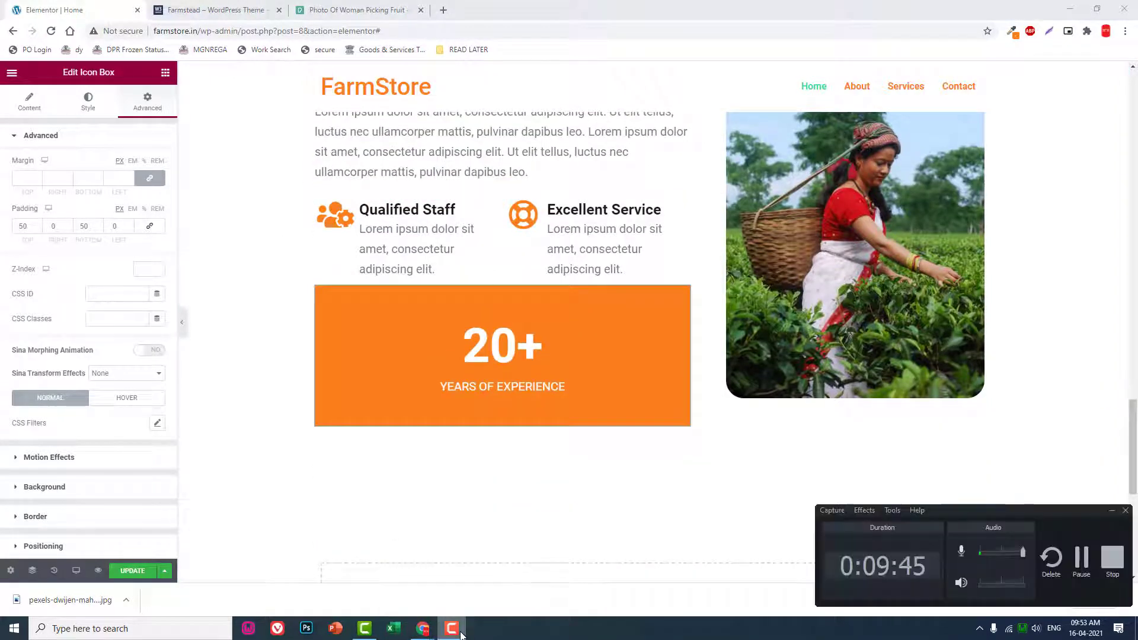
left_click(635, 412)
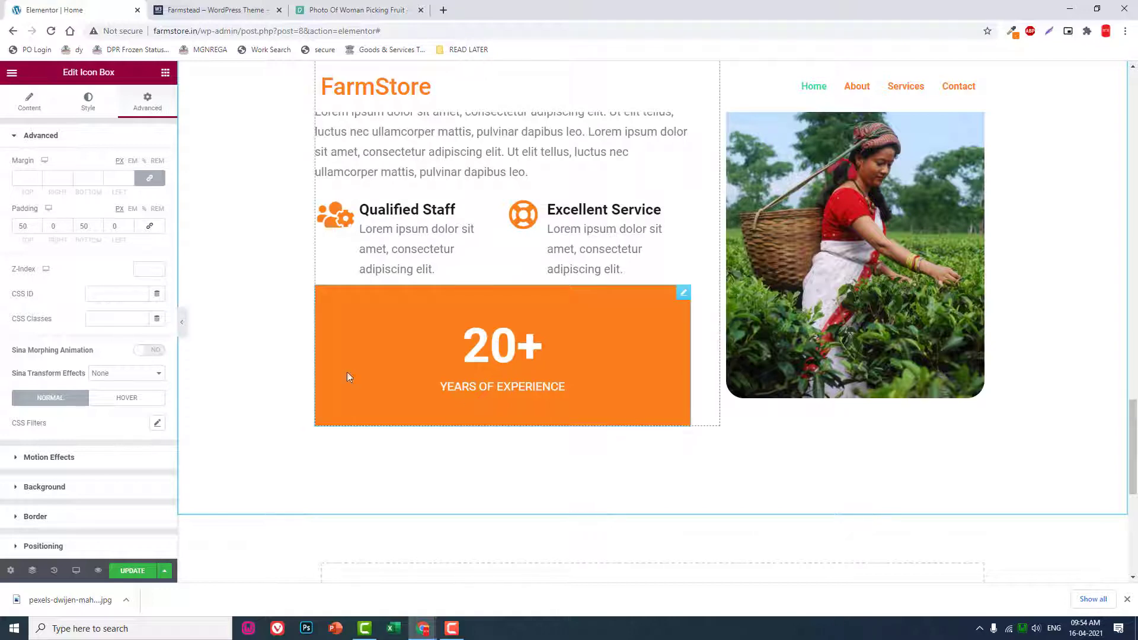
Step: Unlink the border radius corners and set the bottom radius to 150 px
left_click(79, 111)
left_click(142, 105)
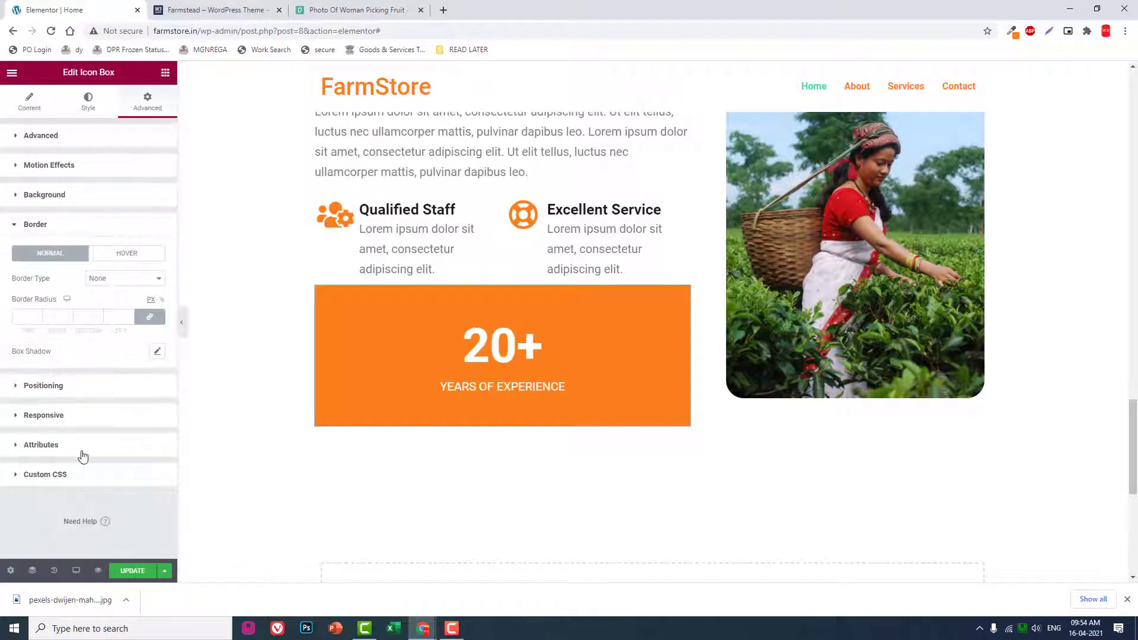
left_click(151, 318)
left_click_drag(89, 320, 75, 320)
type("5")
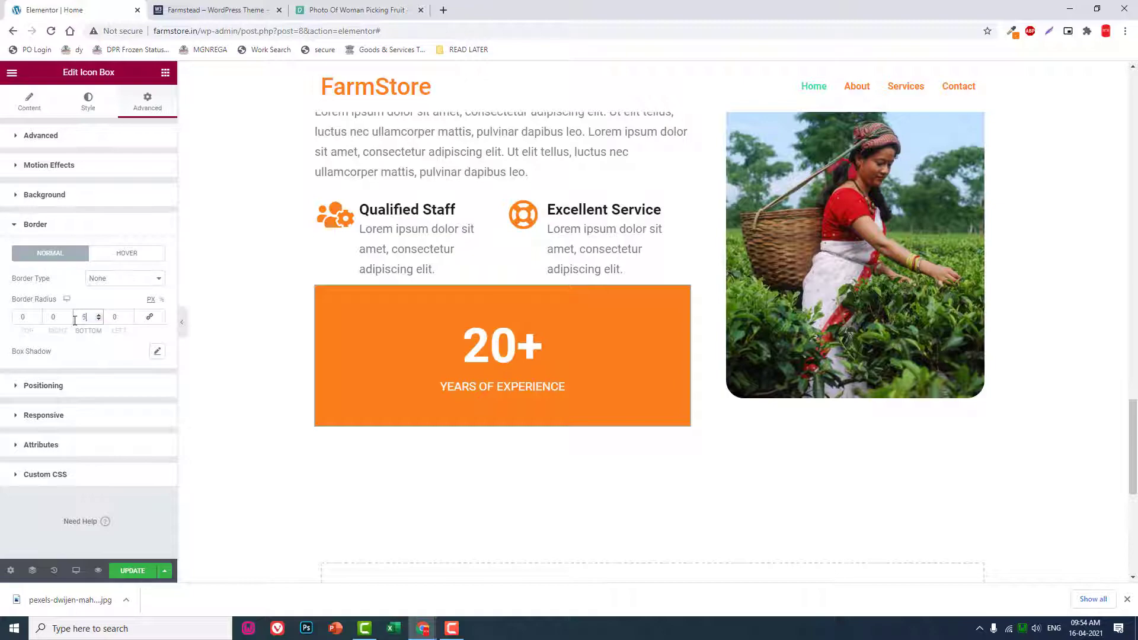
type("0")
left_click(193, 9)
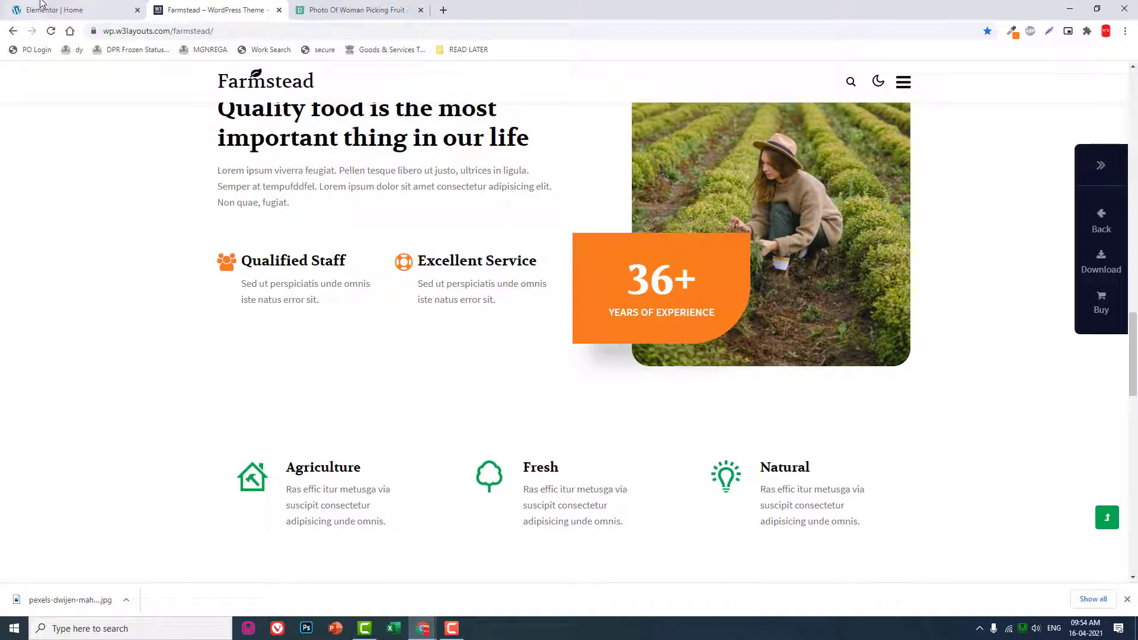
left_click(42, 5)
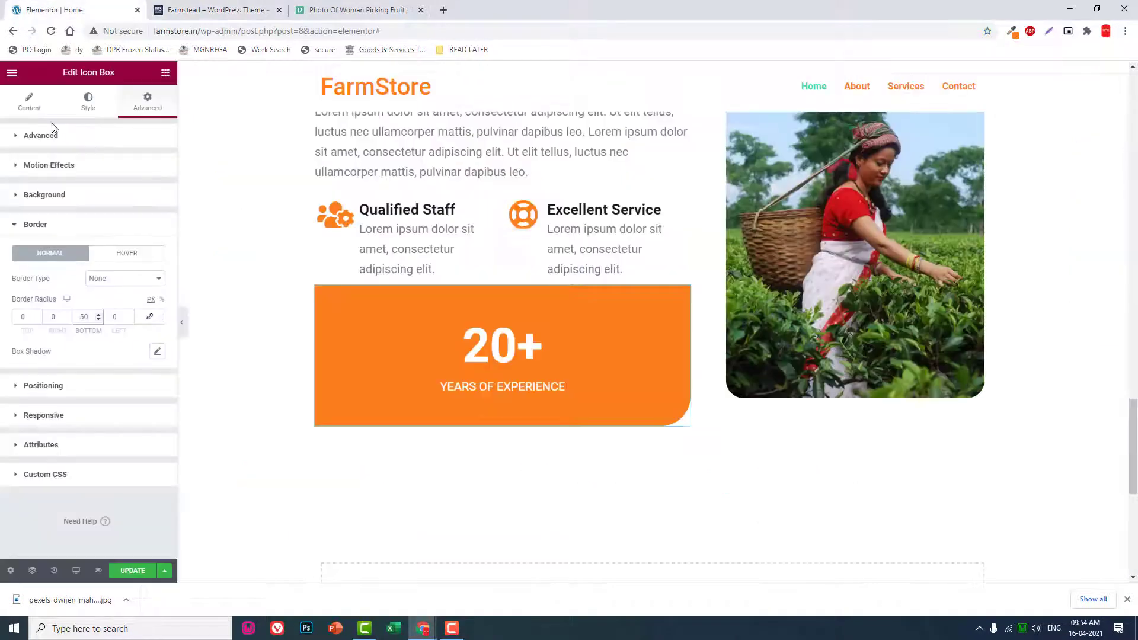
left_click_drag(91, 320, 59, 321)
type("150")
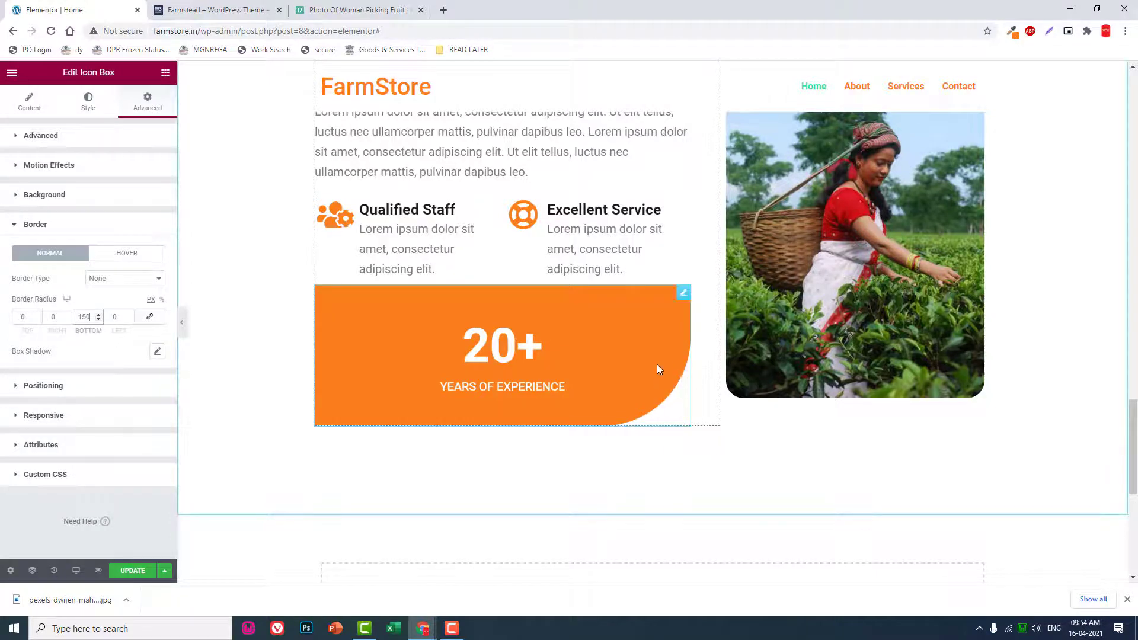
Step: Set the experience box's Position to Absolute
left_click(74, 392)
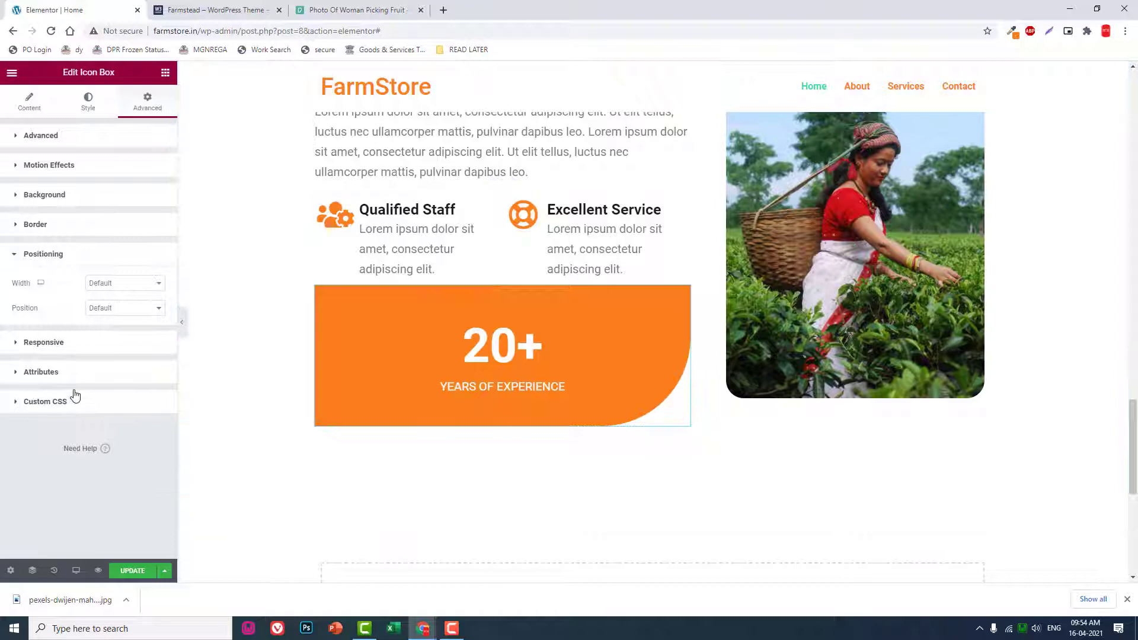
left_click(113, 313)
left_click(112, 331)
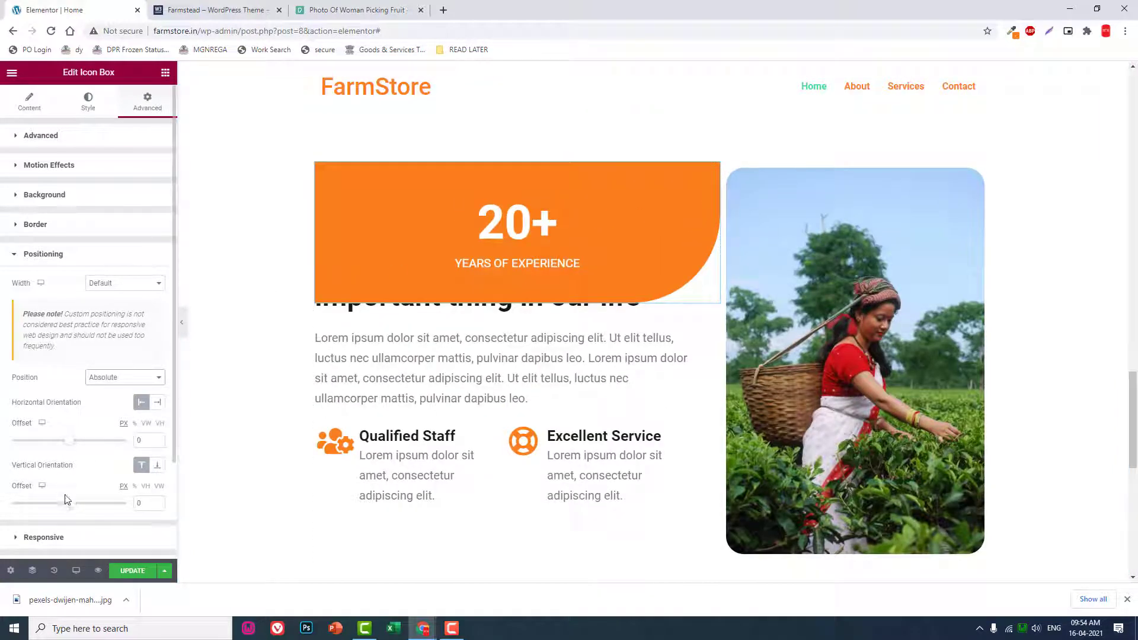
Step: Set Vertical Offset to 390 px and Horizontal Offset to about 322 px
left_click_drag(71, 507, 94, 511)
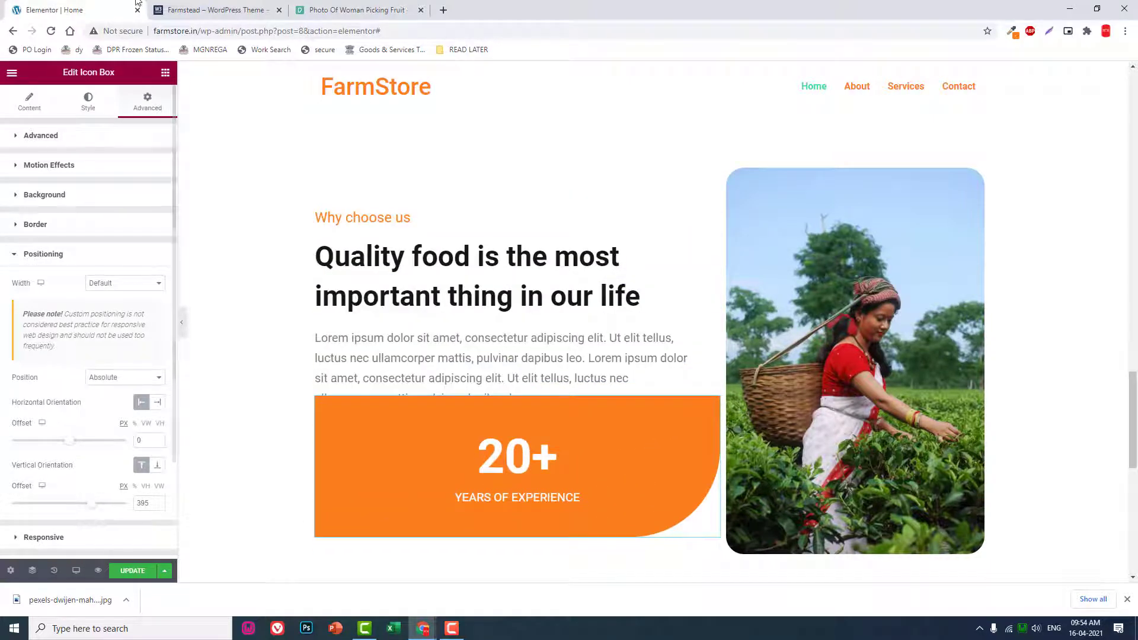
left_click(215, 9)
left_click(90, 10)
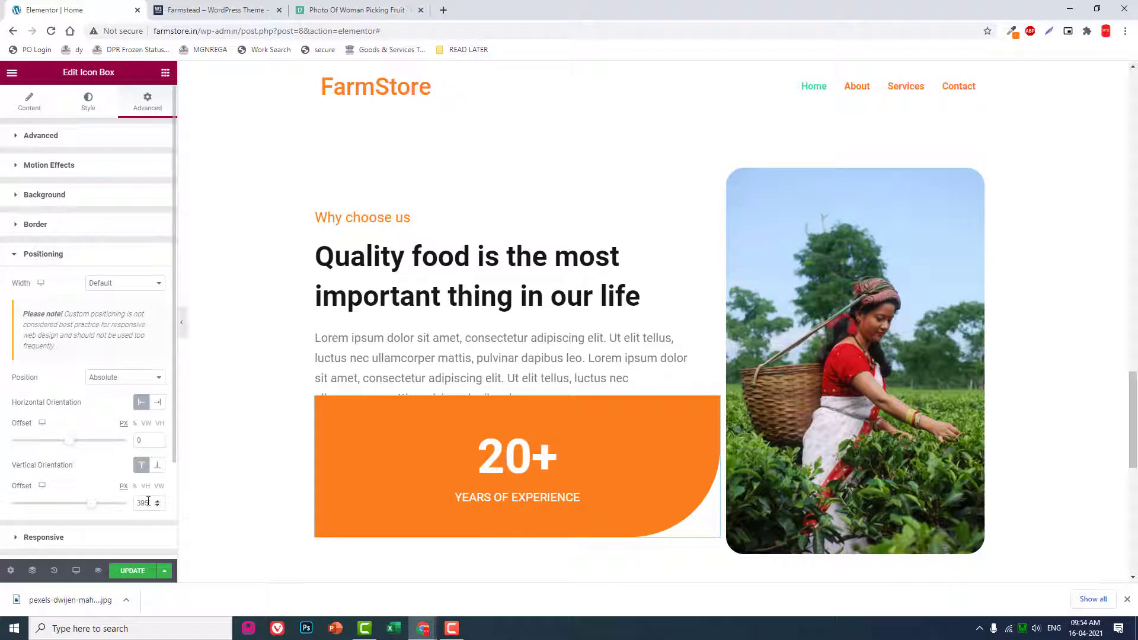
left_click_drag(146, 503, 125, 508)
key("BackSpace")
key("BackSpace")
type("3")
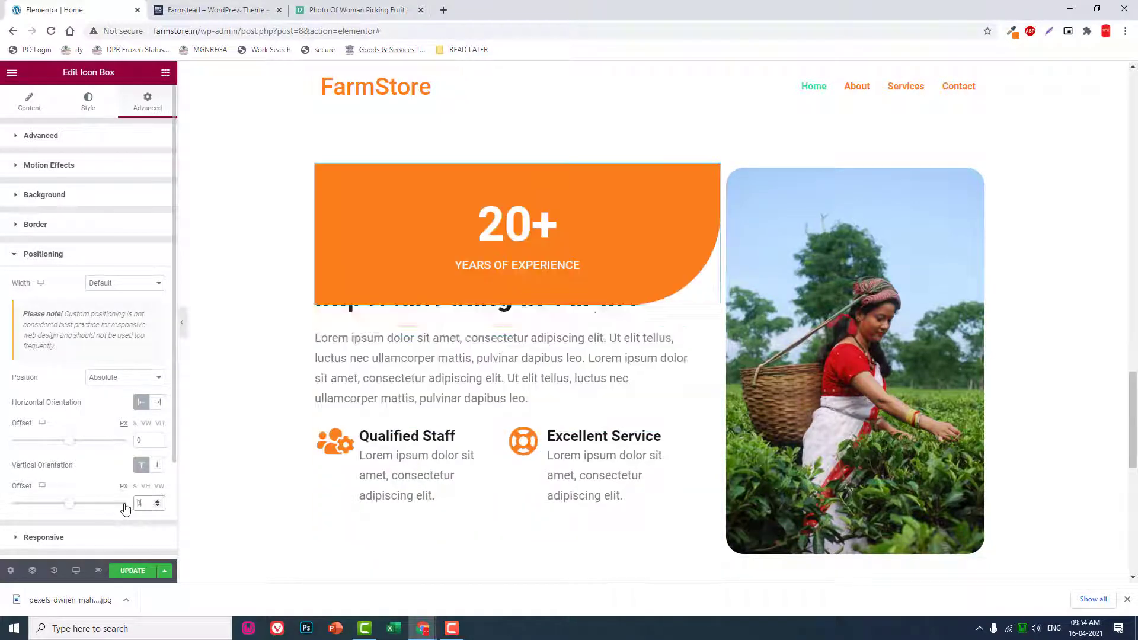
type("90")
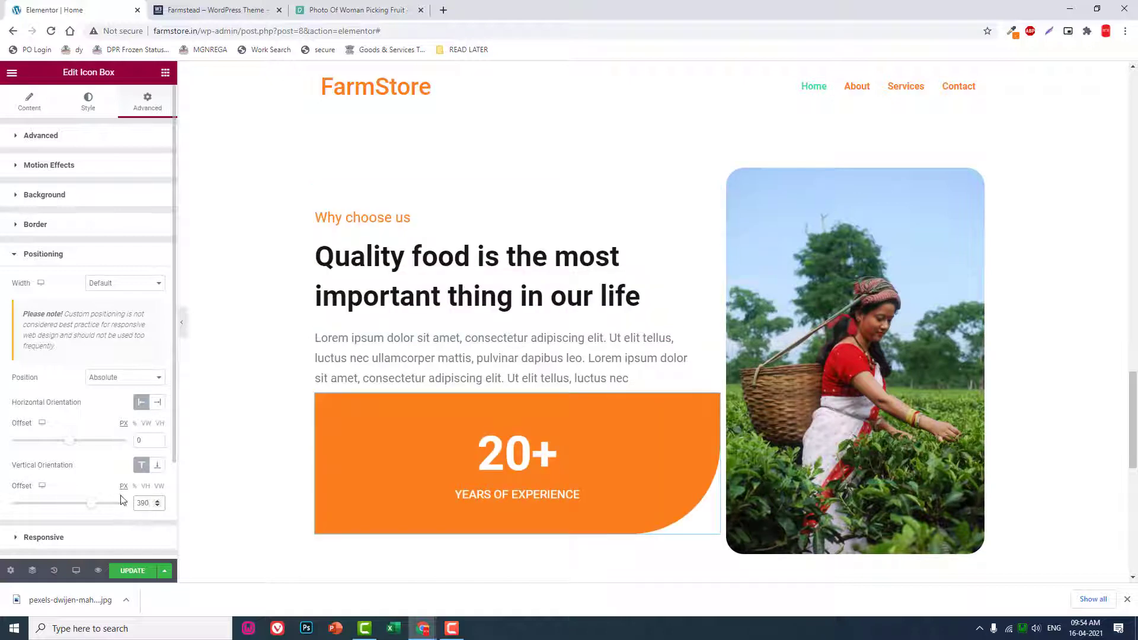
left_click_drag(71, 445, 89, 452)
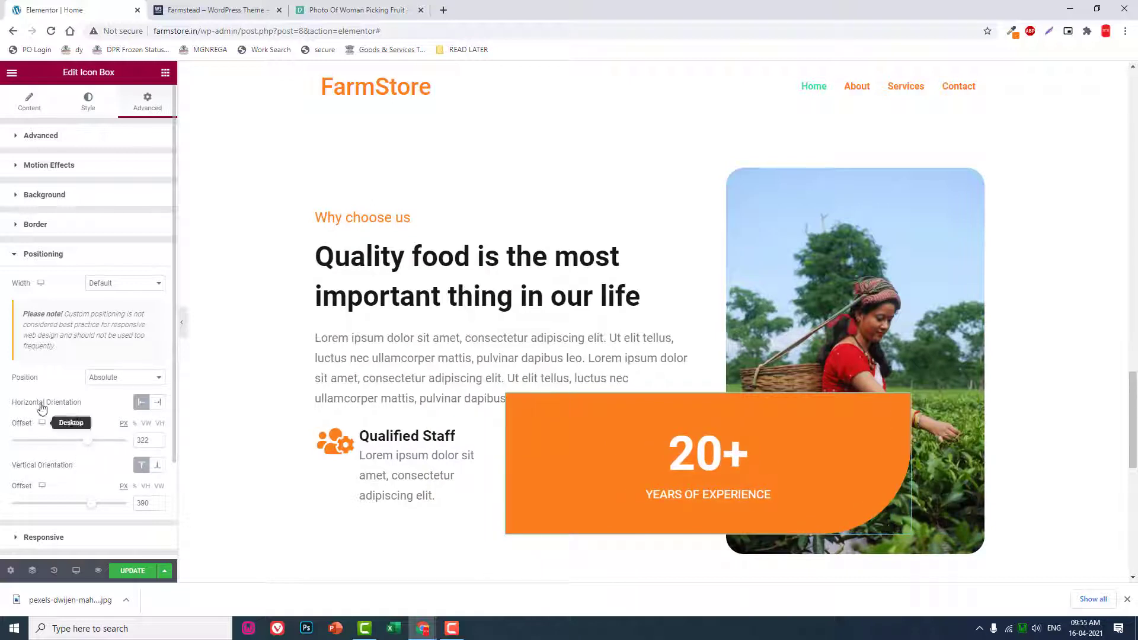
Step: Give the experience box a Custom width of 360 px
left_click(112, 286)
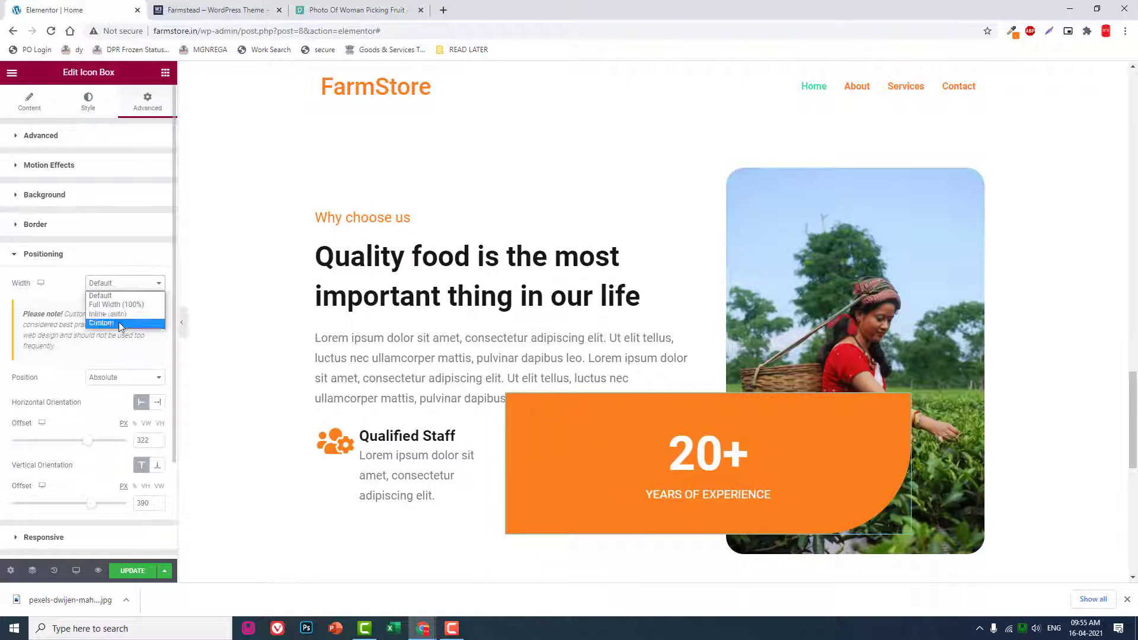
left_click(120, 324)
left_click_drag(120, 328, 57, 330)
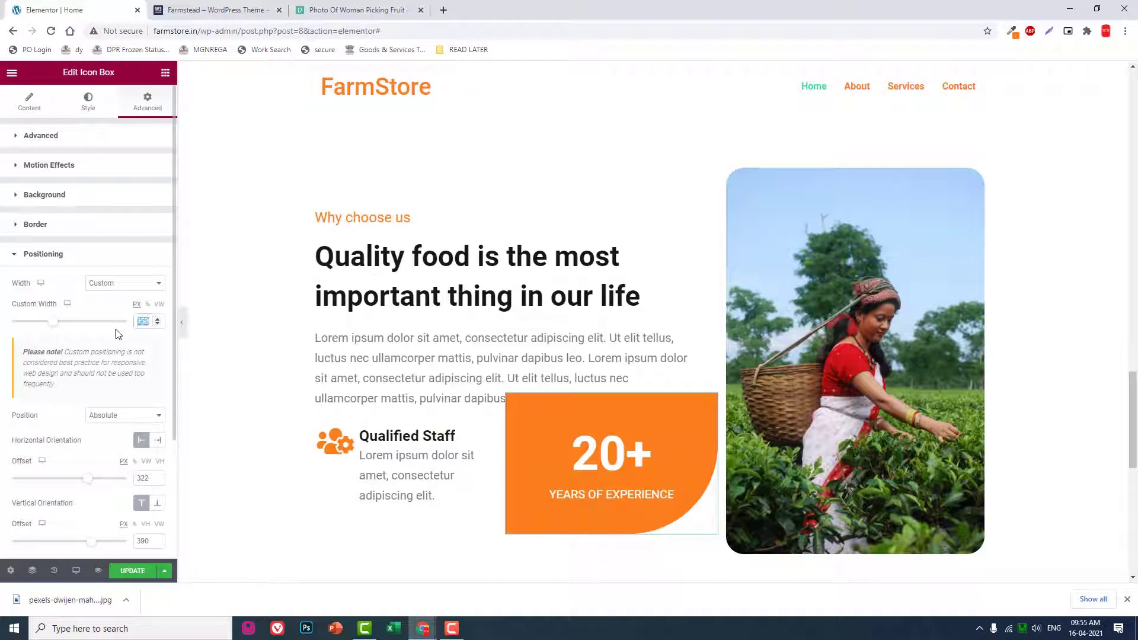
type("360")
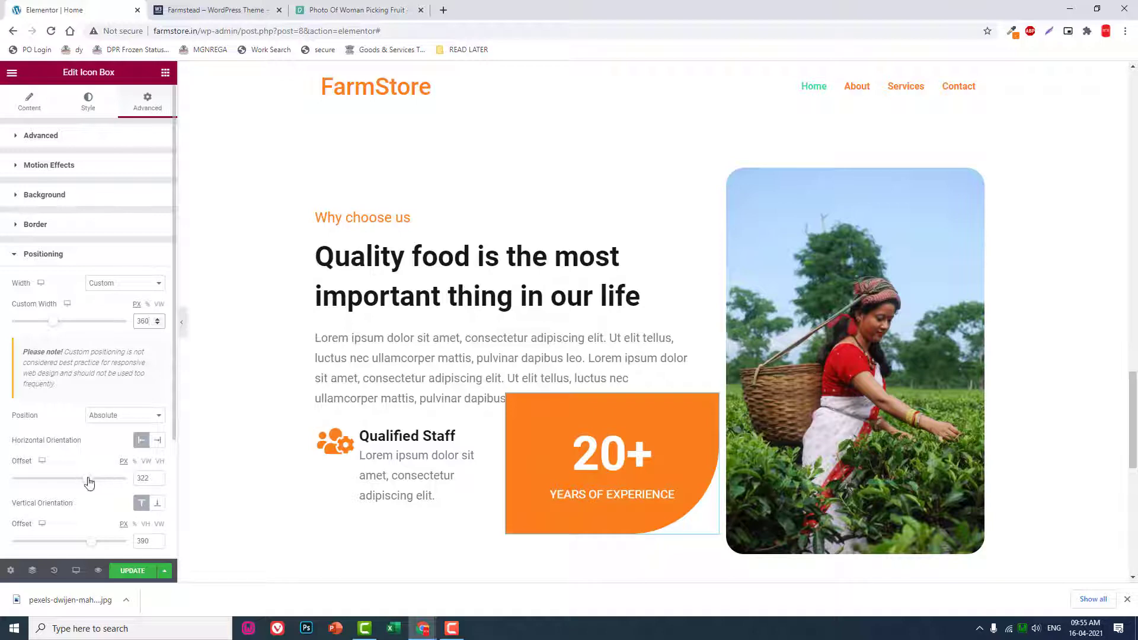
Step: Set the Horizontal Offset to 615 px, comparing against the Farmstead demo
left_click_drag(92, 478, 106, 487)
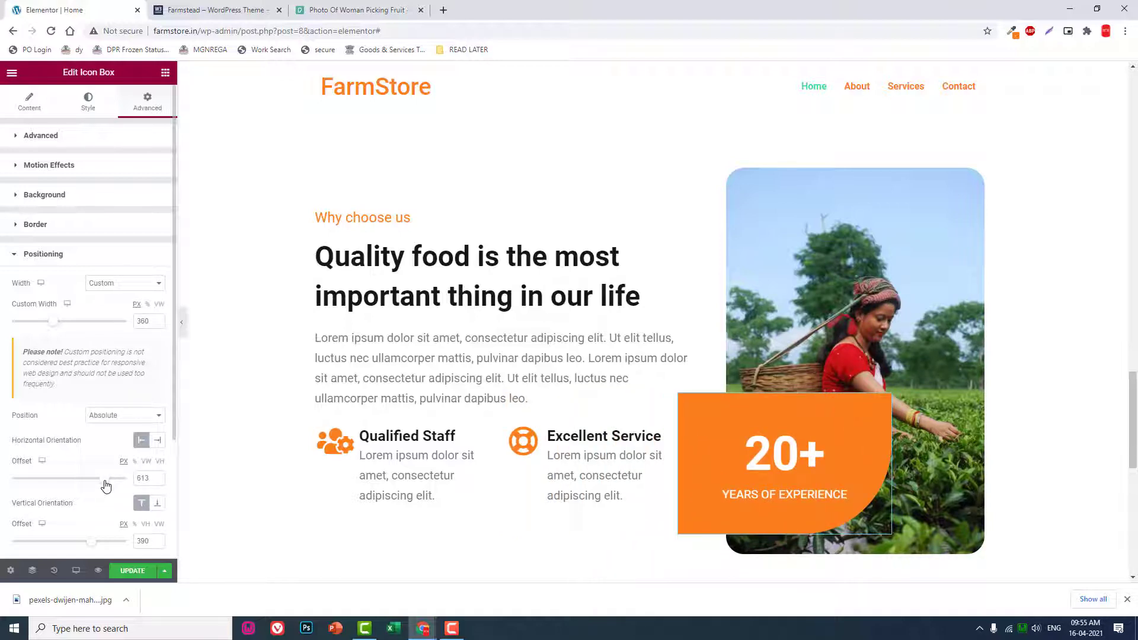
left_click(214, 10)
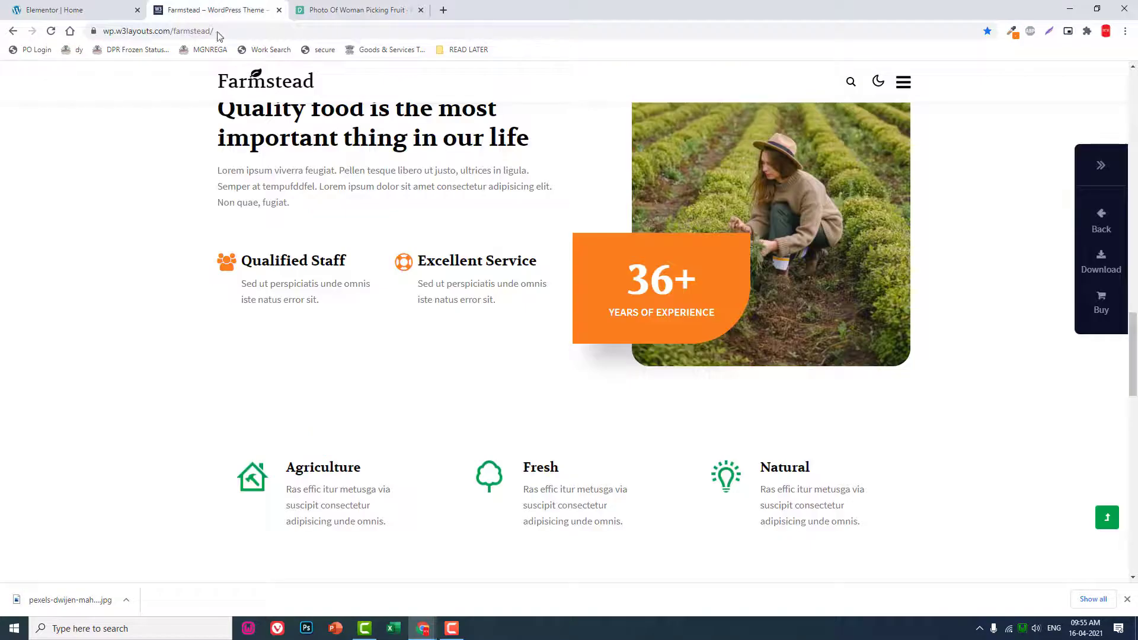
left_click(77, 10)
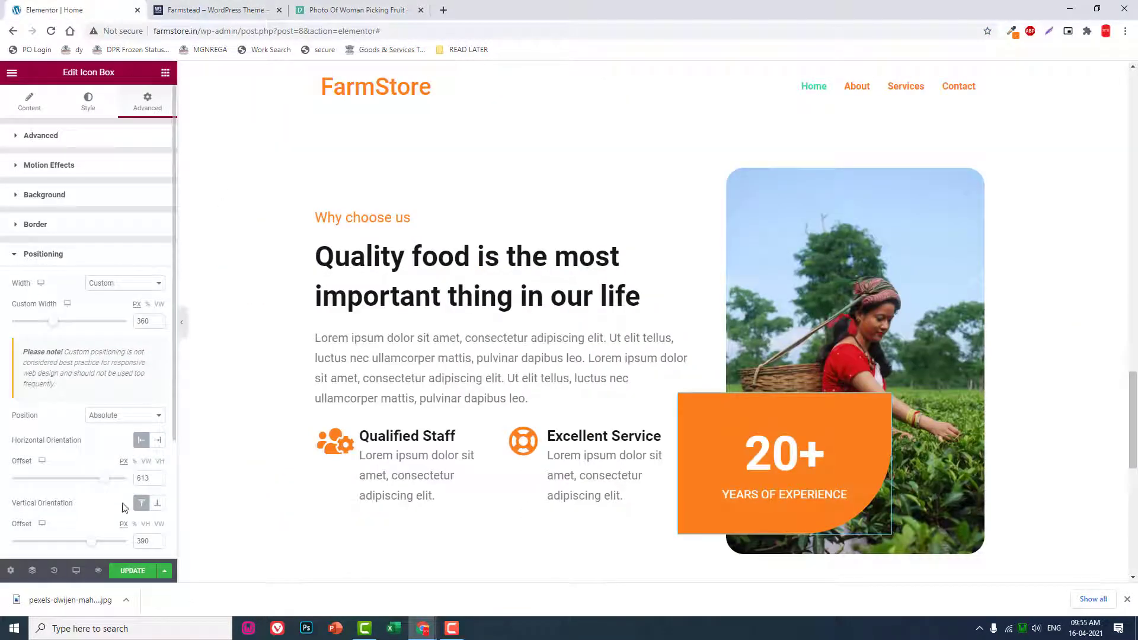
left_click(152, 482)
key("BackSpace")
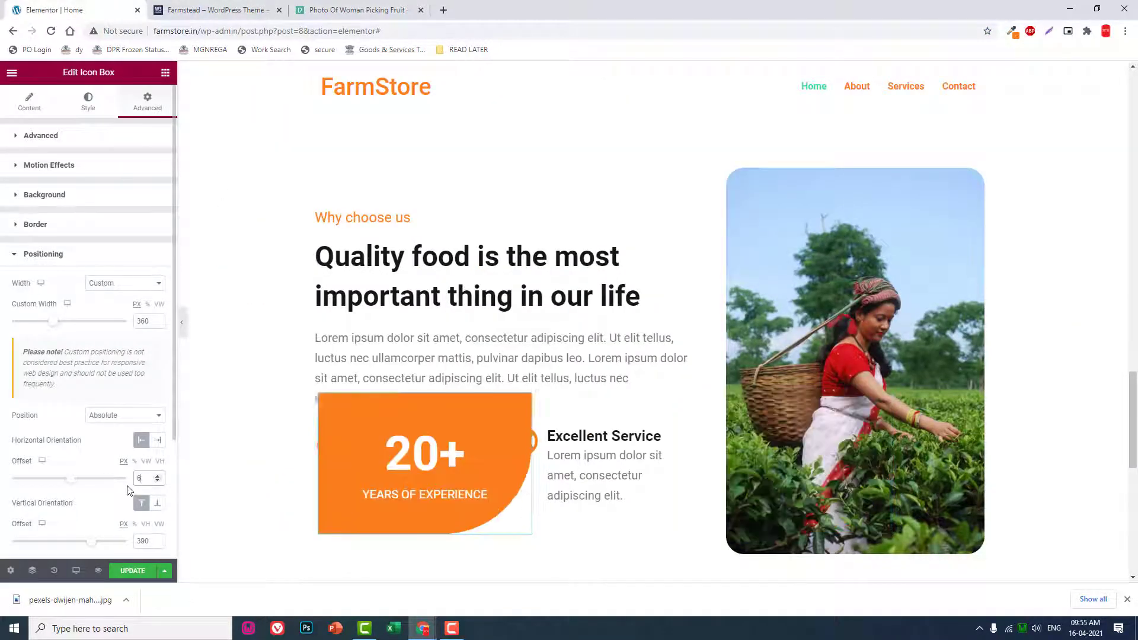
type("5")
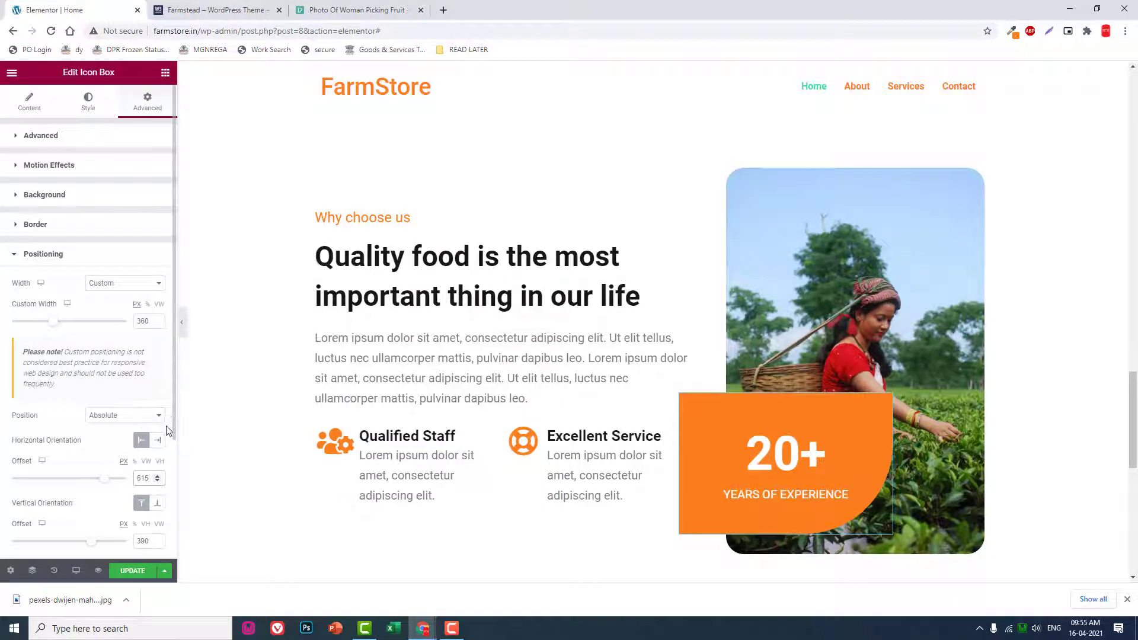
Step: Hide the editor panel and scroll through the Why choose us section in full-width preview
left_click(183, 326)
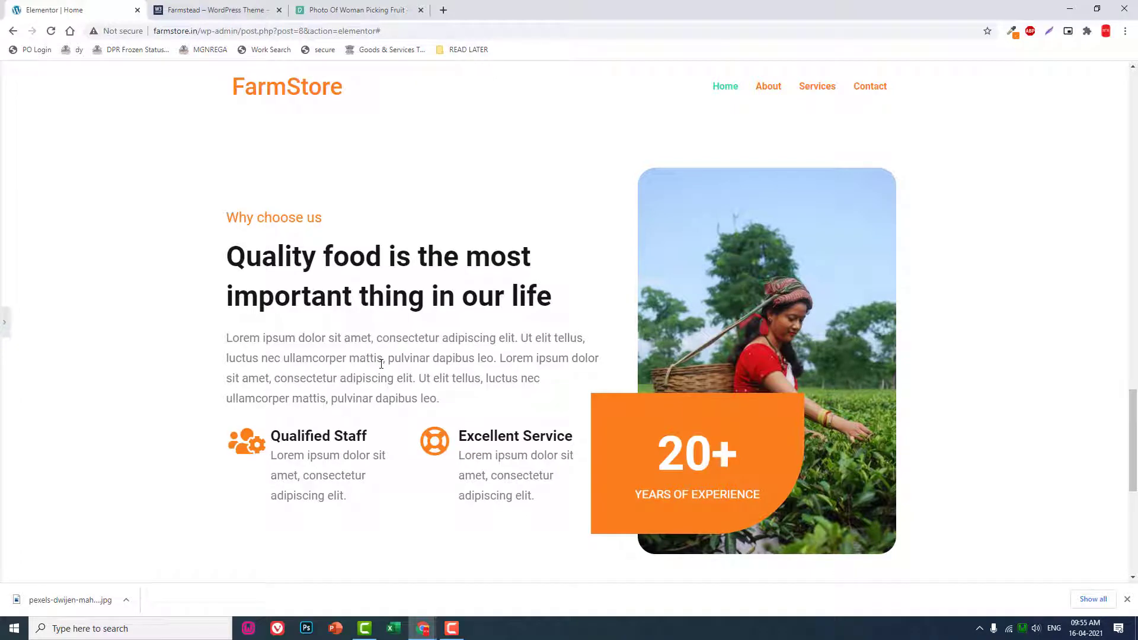
scroll(381, 363, "down", 2)
scroll(381, 363, "up", 3)
scroll(640, 368, "down", 2)
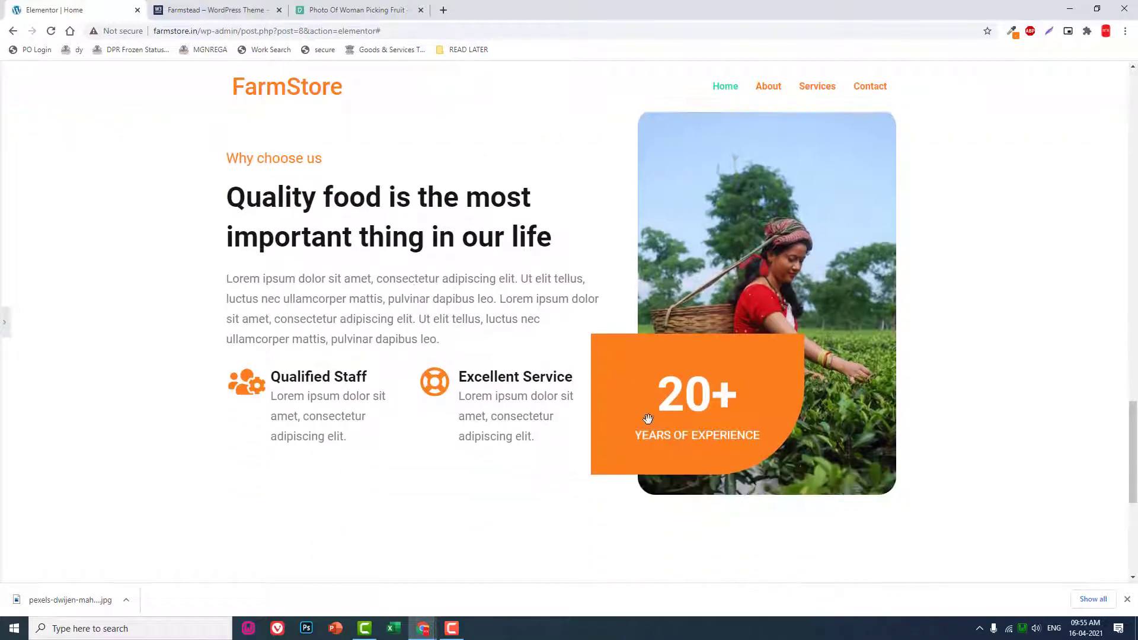
scroll(564, 449, "up", 1)
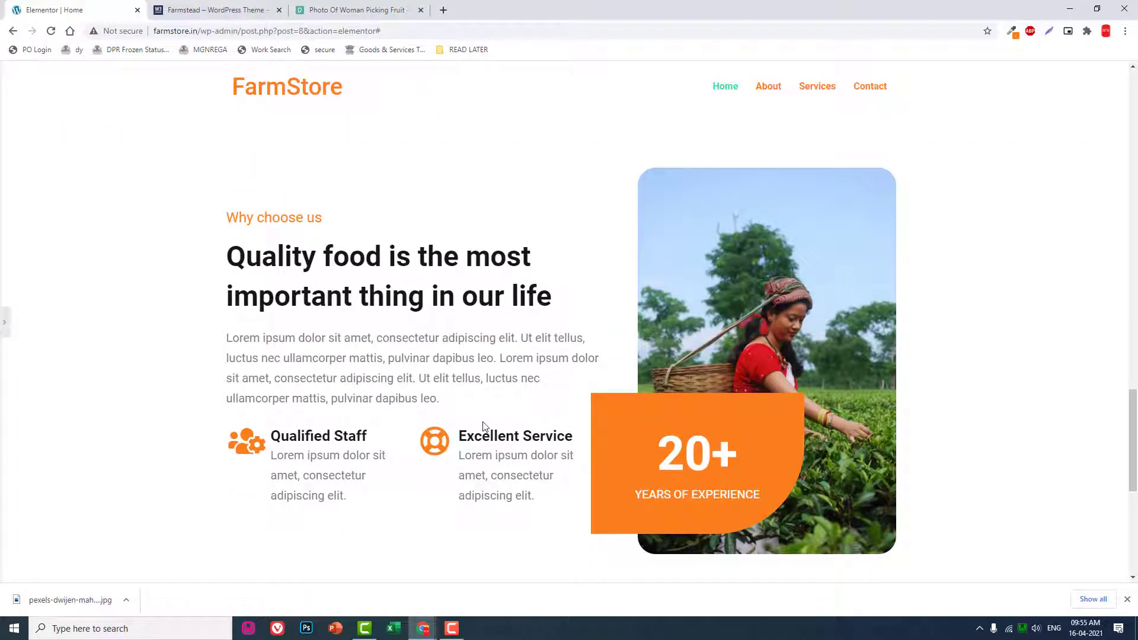
scroll(483, 425, "down", 1)
scroll(422, 425, "up", 1)
scroll(3, 326, "down", 1)
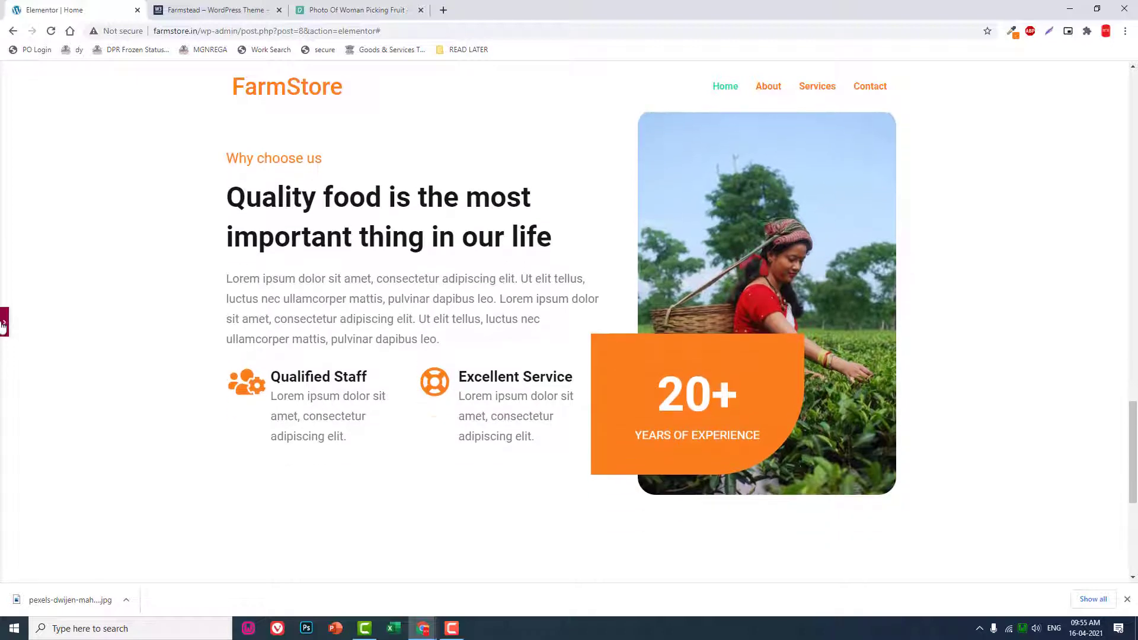
scroll(358, 355, "up", 1)
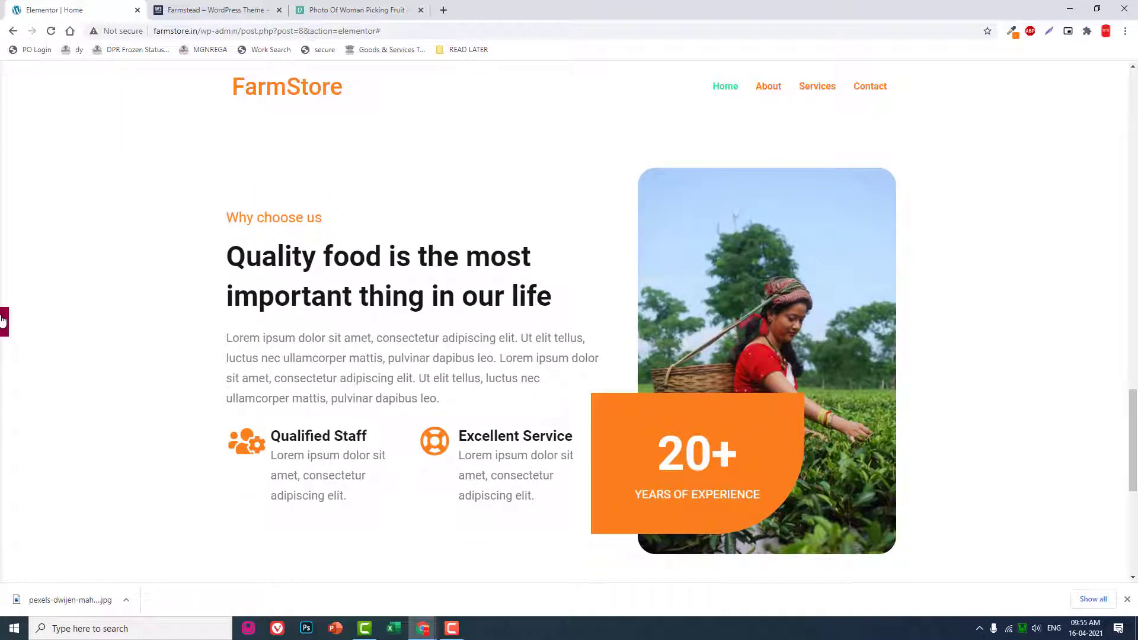
Step: Bring the editing panel back, then hide it again for another full-width preview
left_click(2, 321)
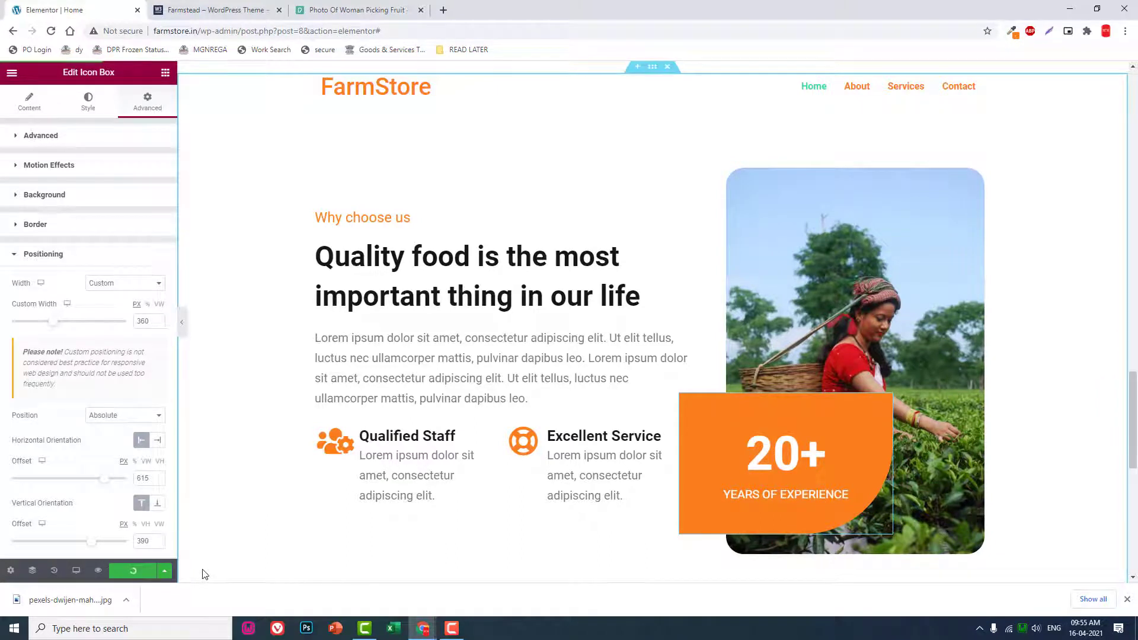
scroll(287, 432, "down", 1)
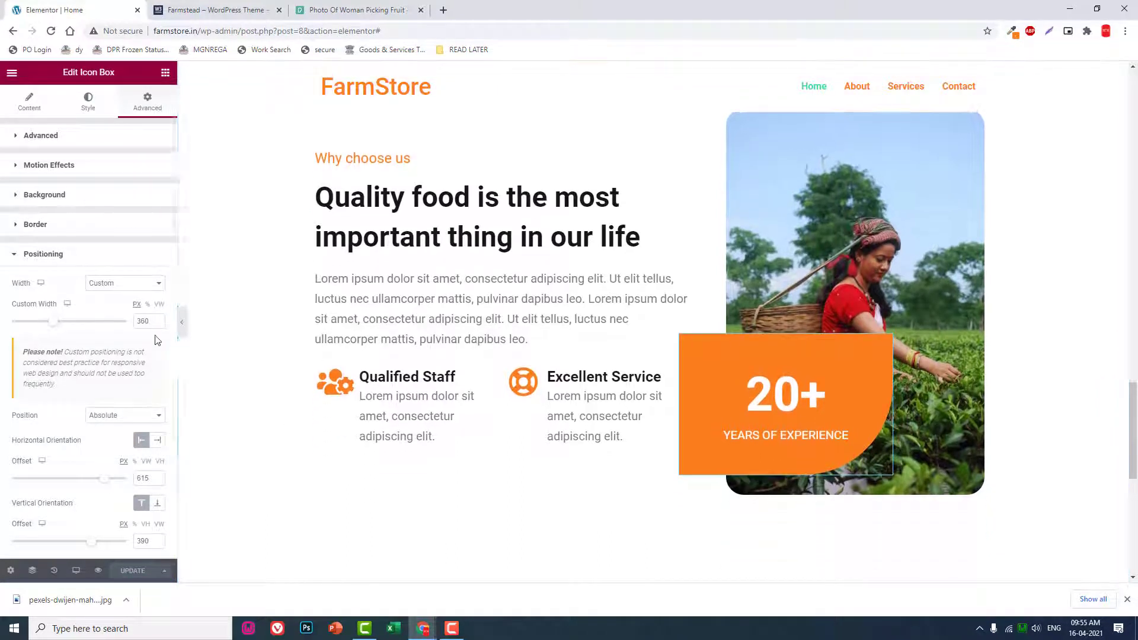
left_click(183, 323)
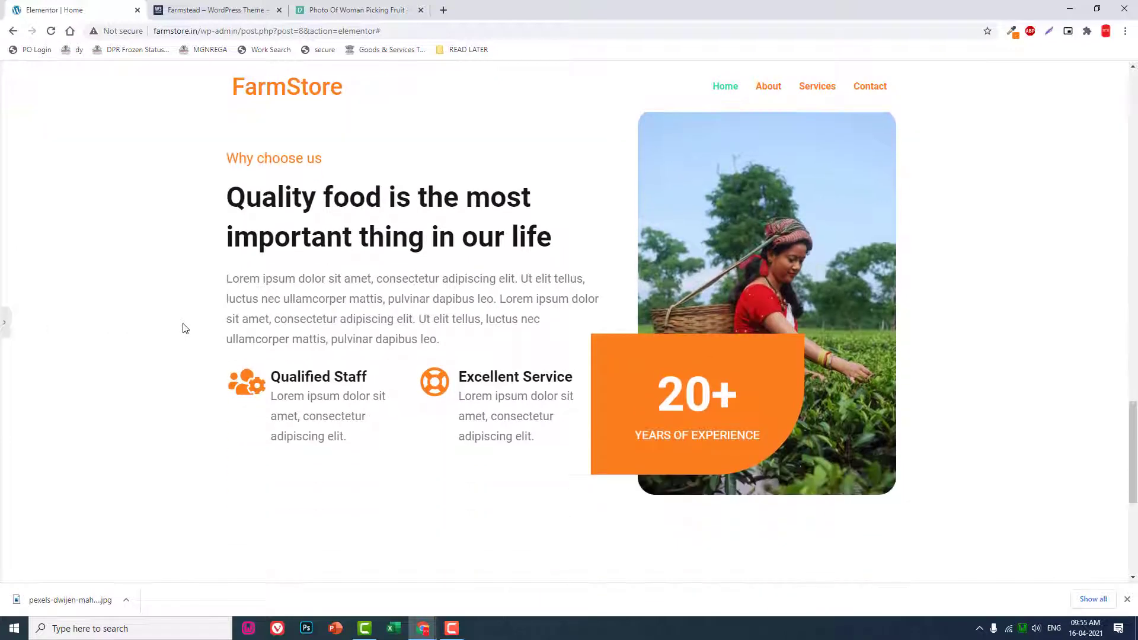
Step: Go to the Farmstead demo and scroll back to the Quality food section with the orange 36+ badge
left_click(198, 9)
scroll(328, 247, "down", 4)
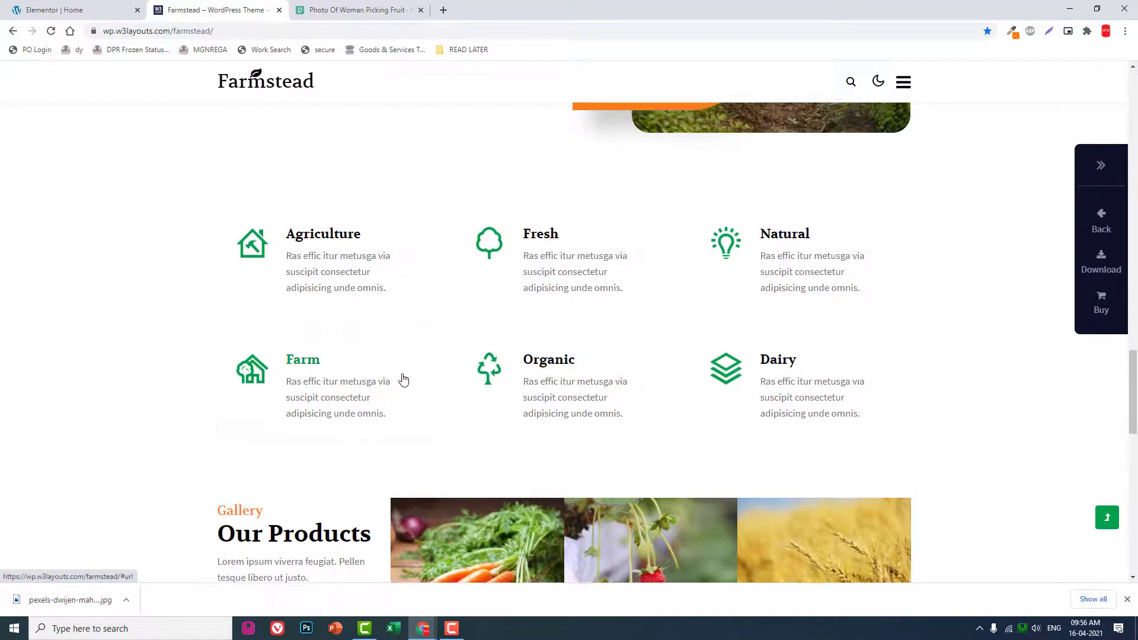
scroll(402, 380, "up", 2)
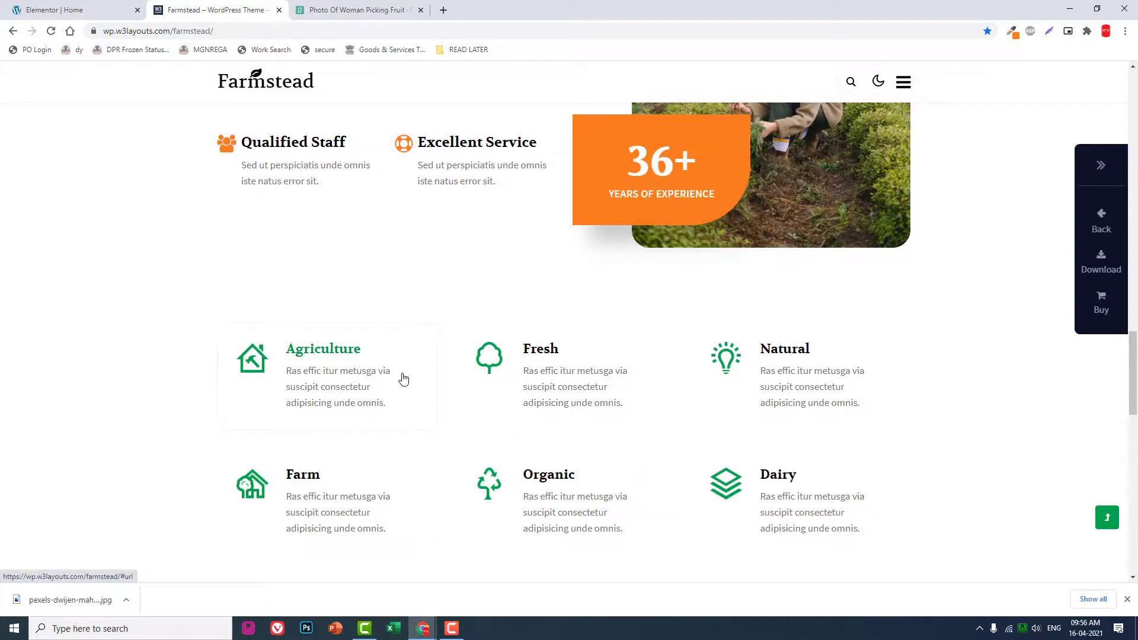
scroll(404, 379, "up", 2)
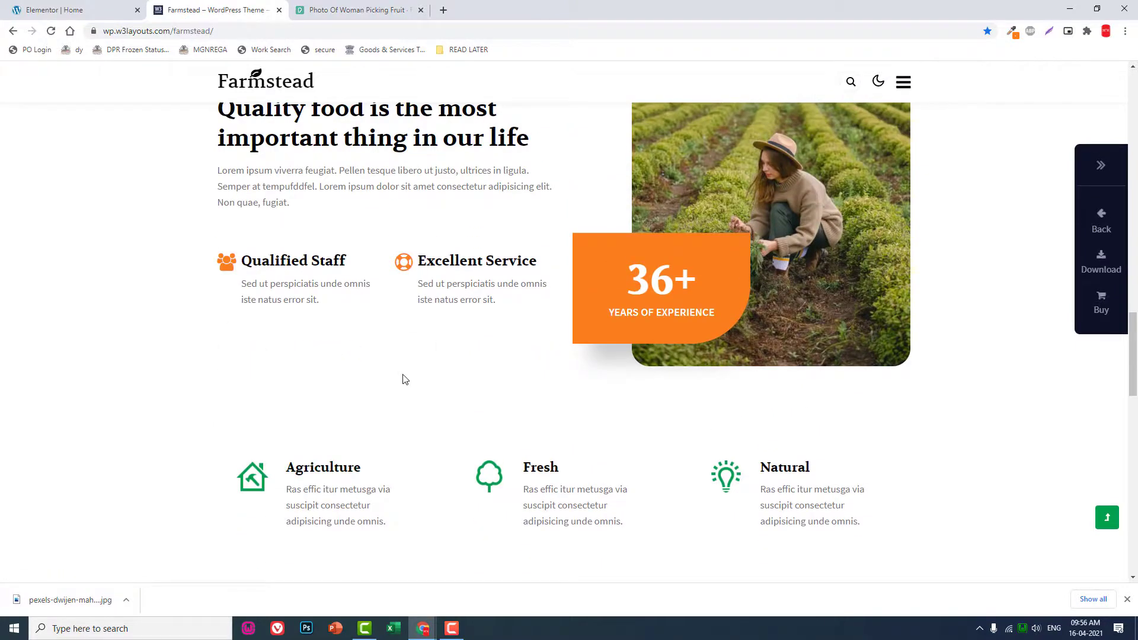